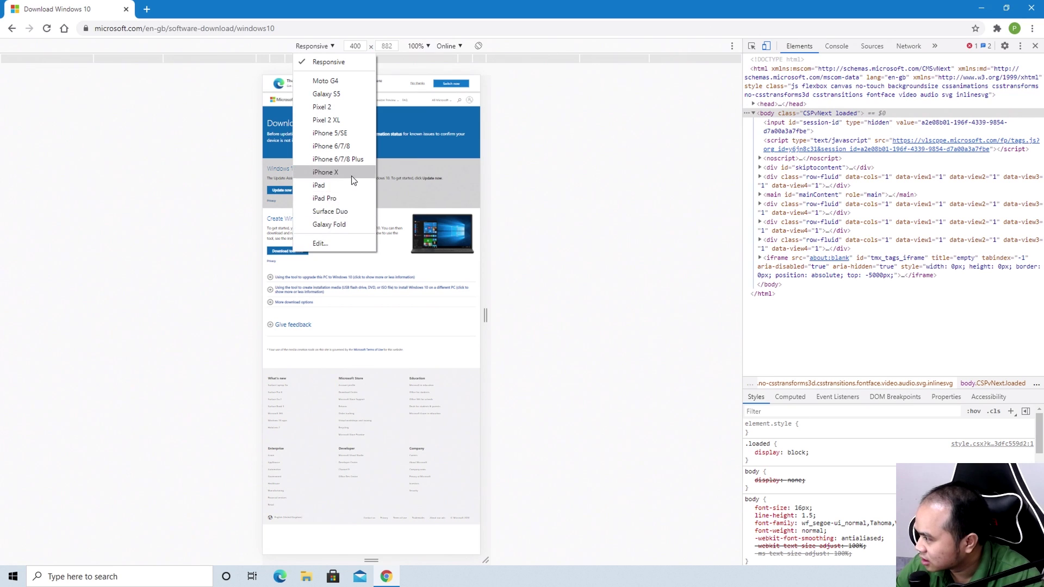
Emulate an iPad Pro for the Windows 10 download page and set the preview zoom to 100%
click(326, 198)
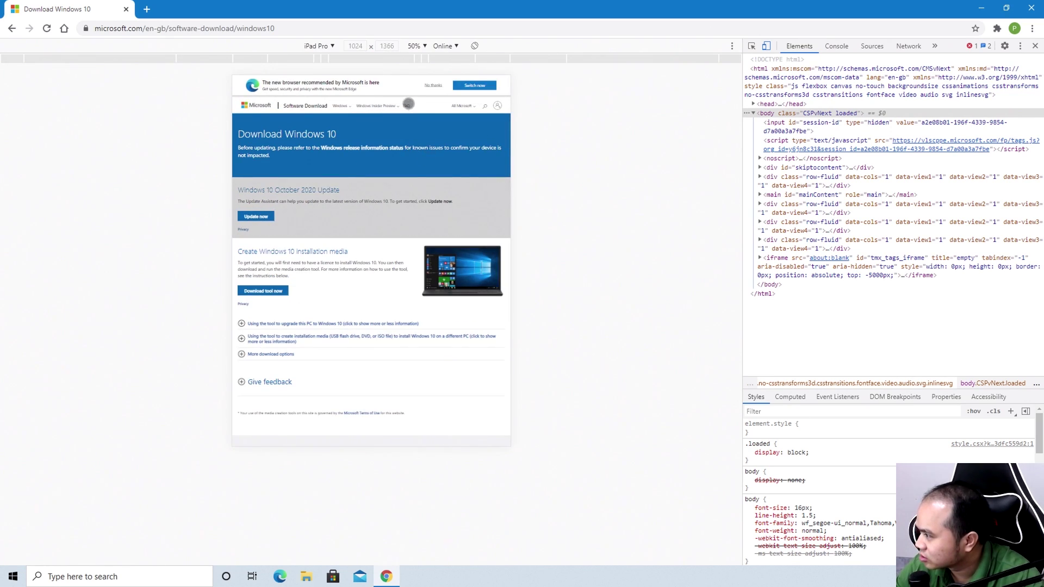
click(416, 47)
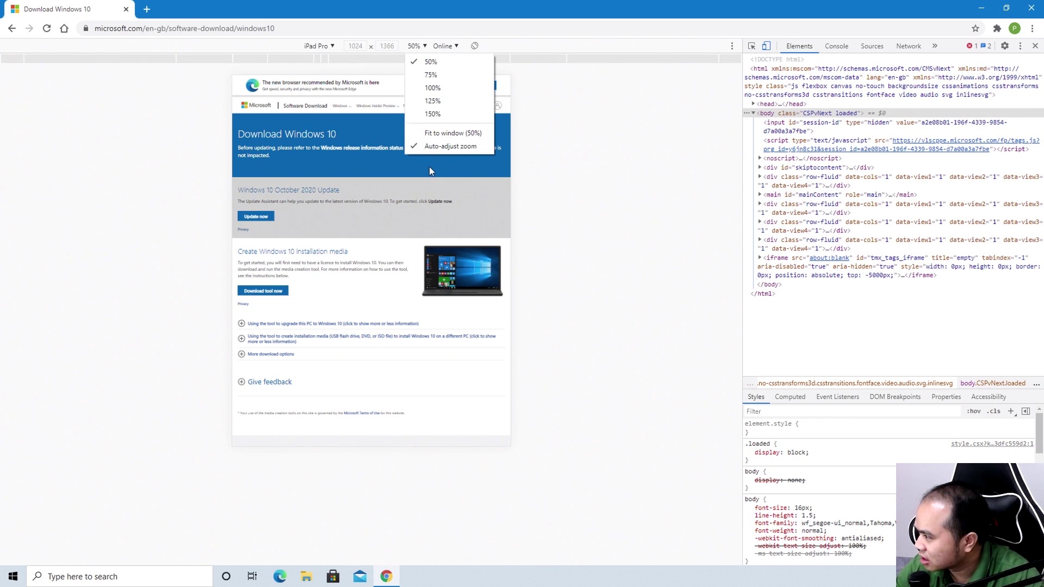
click(429, 87)
Open the Windows 10 page among the site's Windows software downloads to reach the disc image download
scroll(333, 446, down, 6)
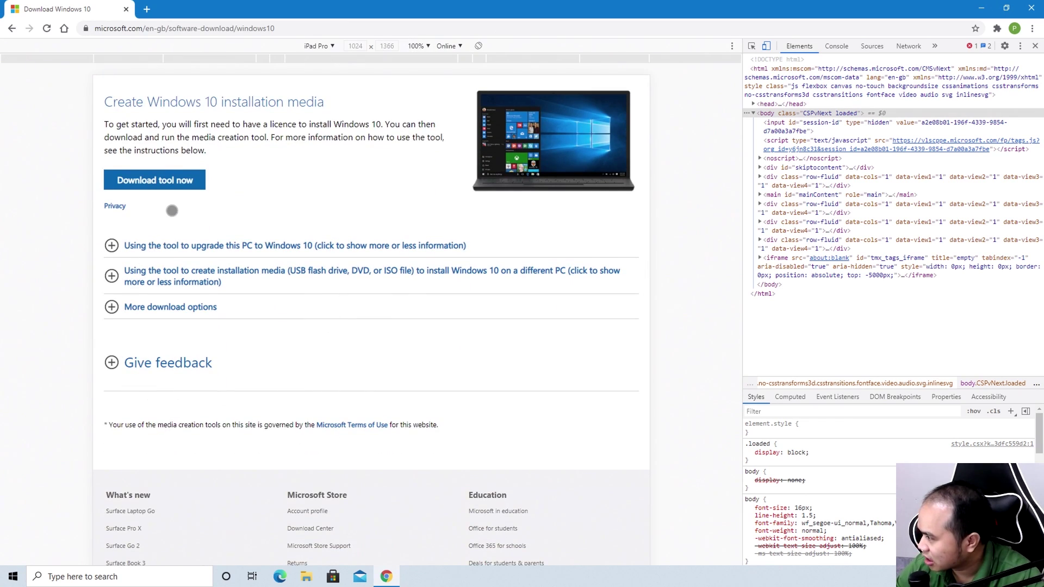
scroll(181, 194, up, 3)
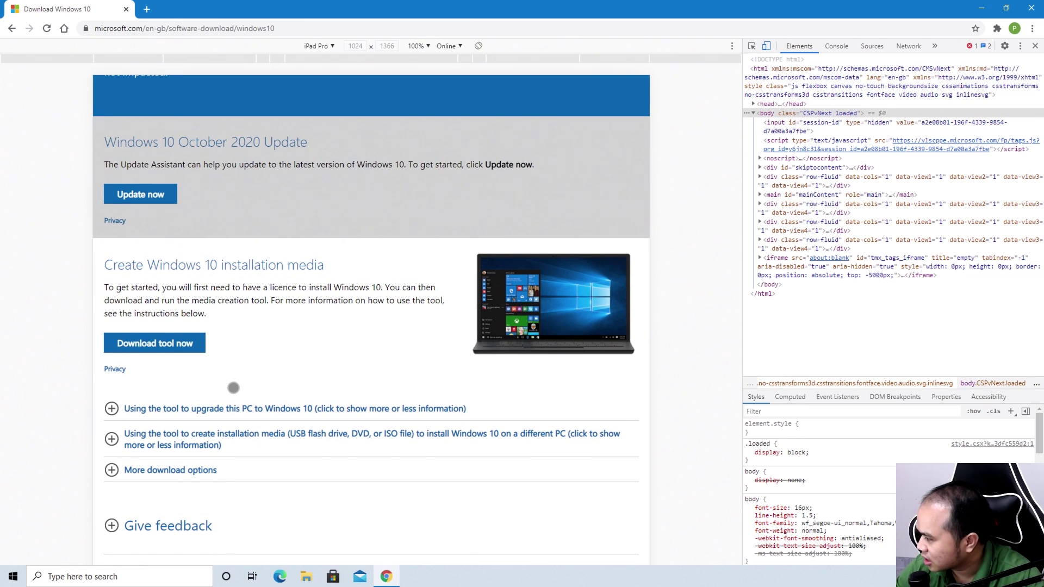
scroll(234, 387, up, 2)
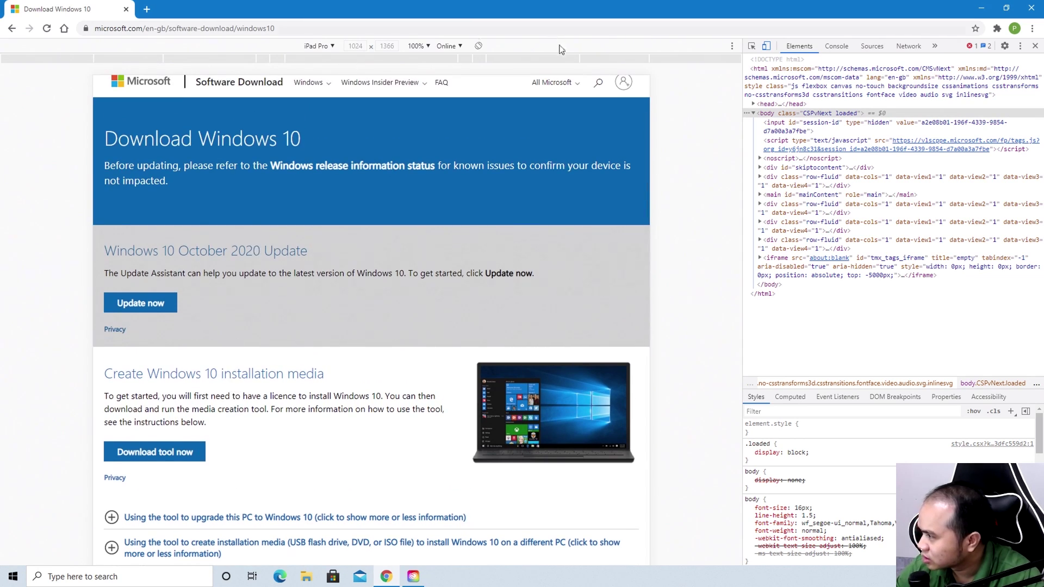
click(323, 82)
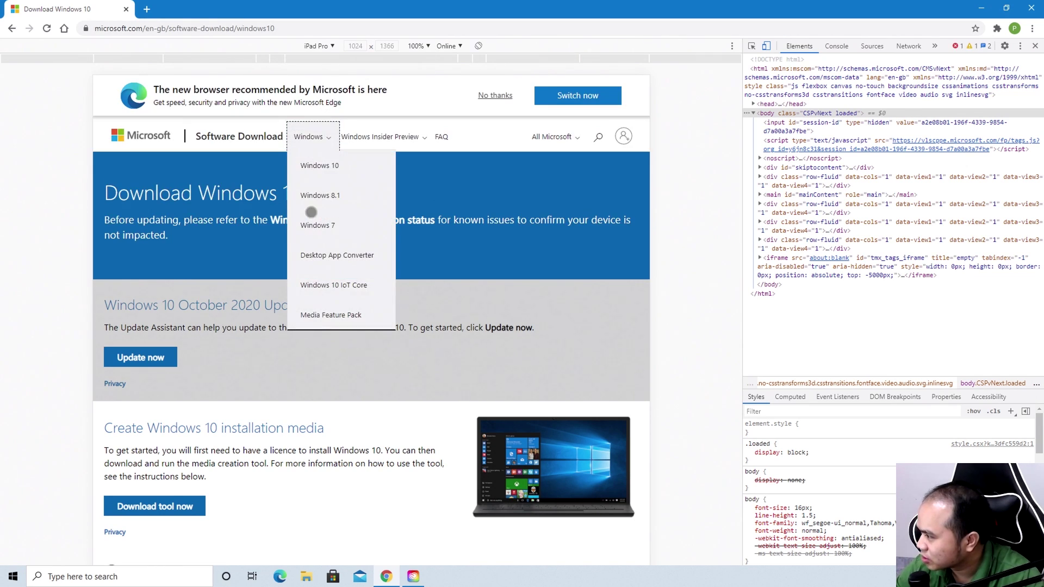
click(332, 171)
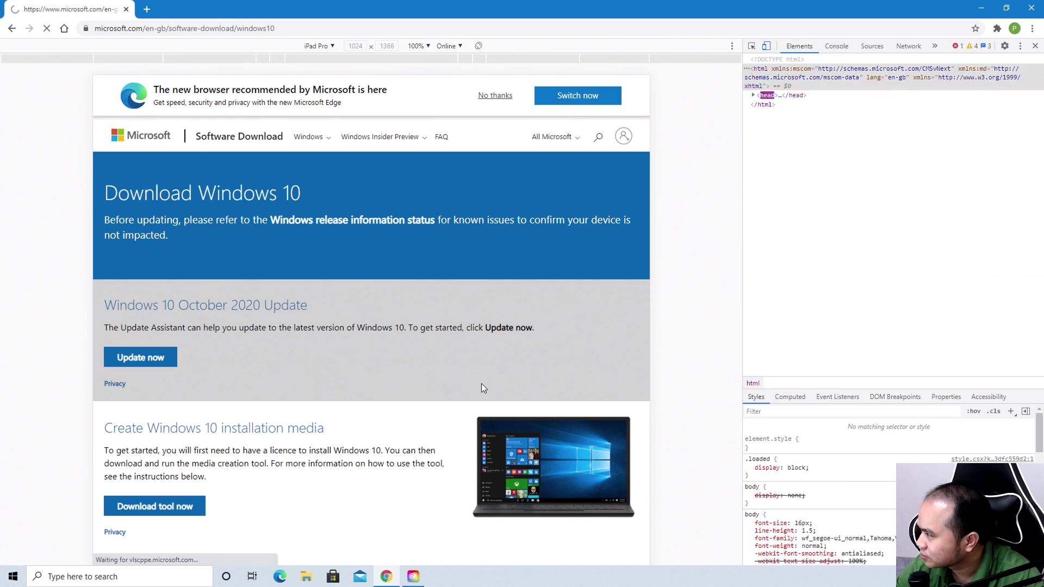
Select the Windows 10 edition under Windows 10 October 2020 Update and confirm it
scroll(287, 355, down, 3)
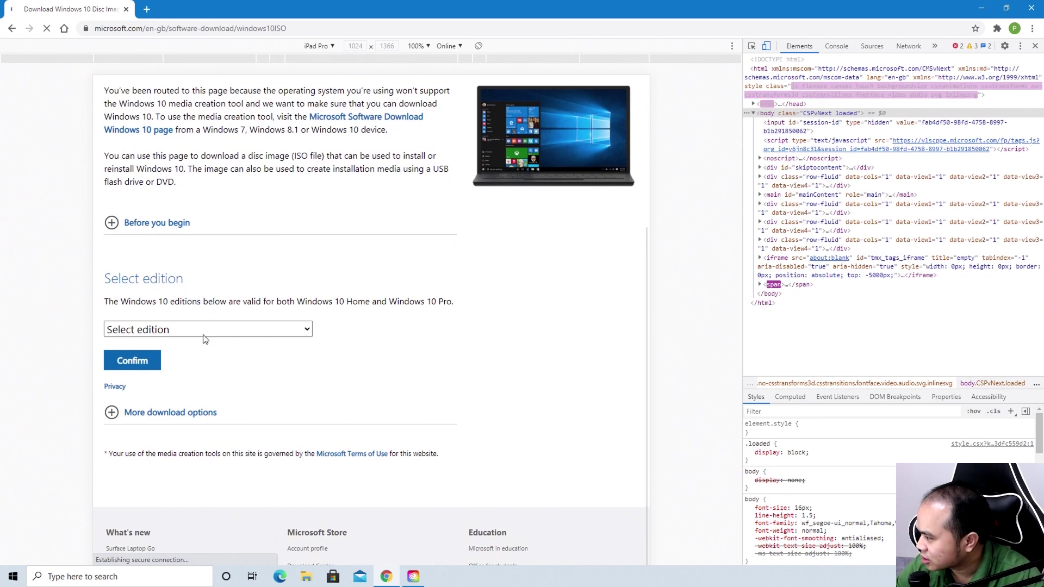
click(205, 330)
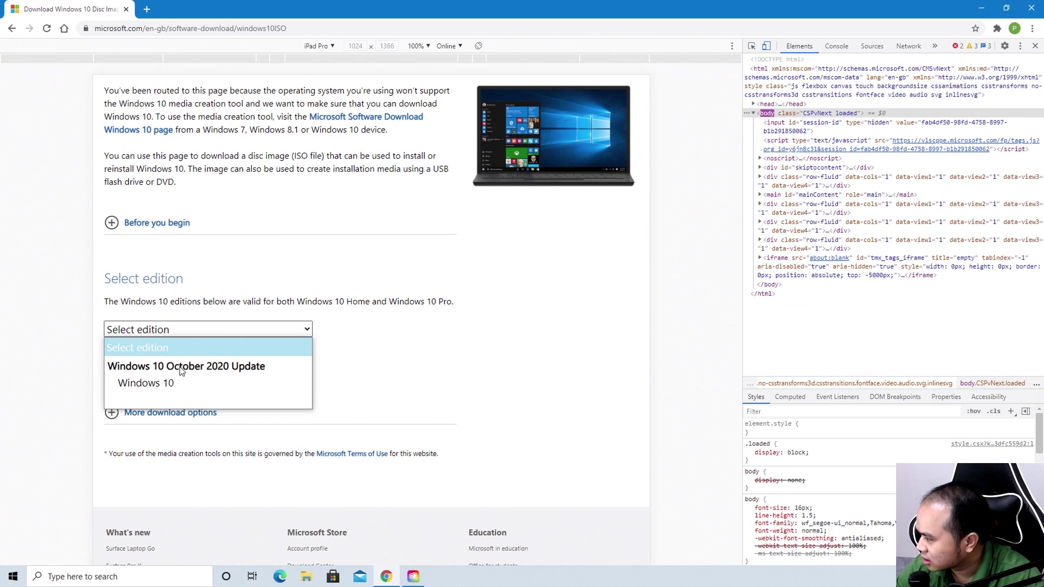
click(155, 386)
click(132, 361)
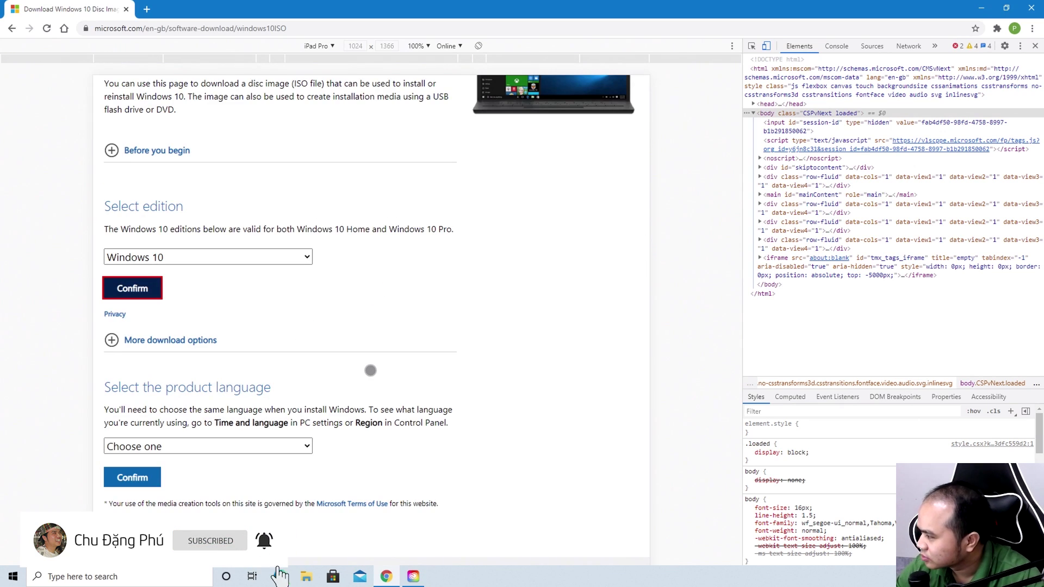
Choose English International as the product language and confirm it
scroll(337, 369, down, 2)
click(231, 335)
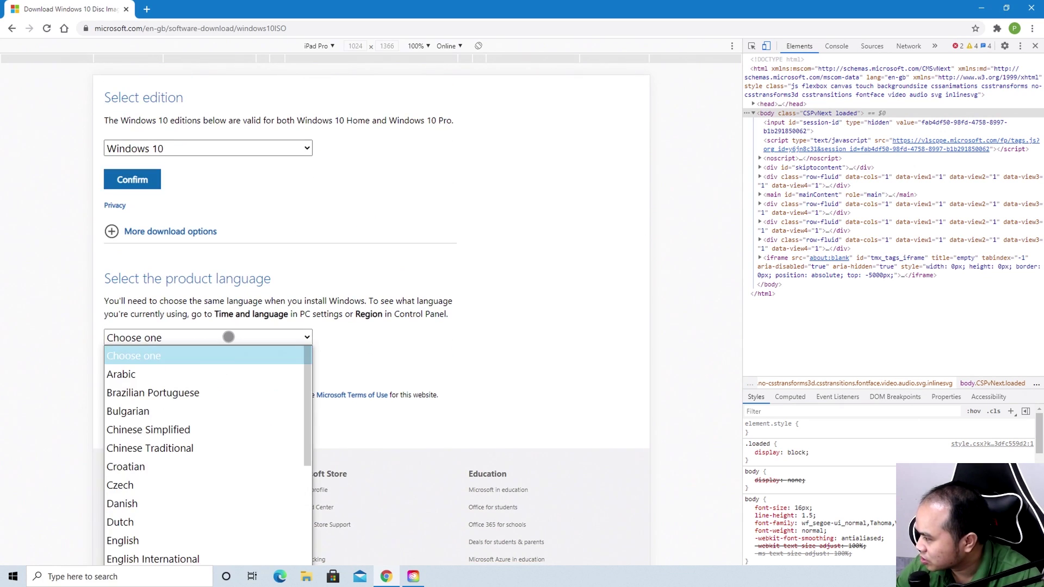
scroll(217, 485, down, 7)
scroll(218, 486, up, 4)
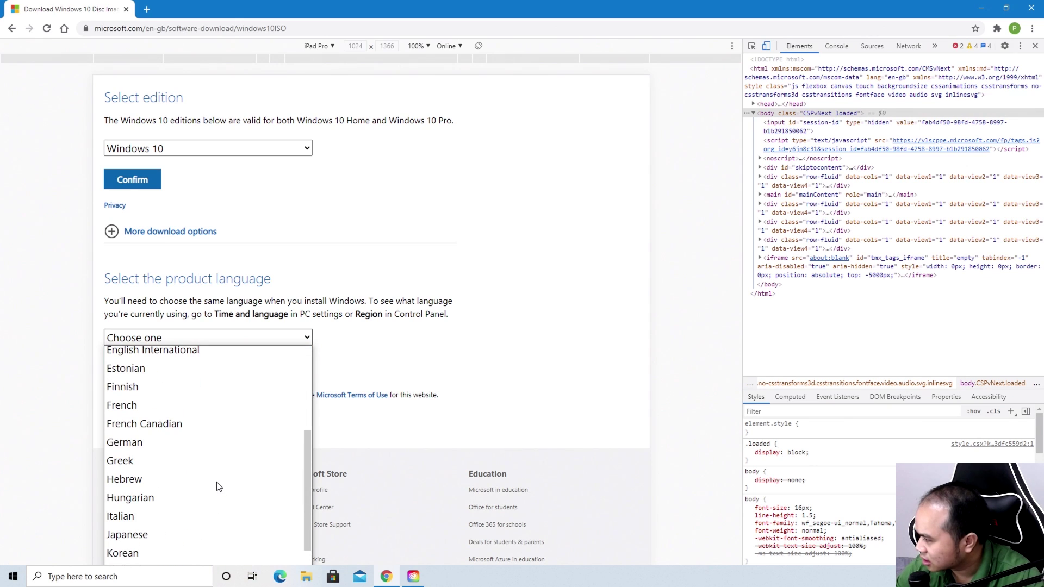
click(180, 353)
click(132, 370)
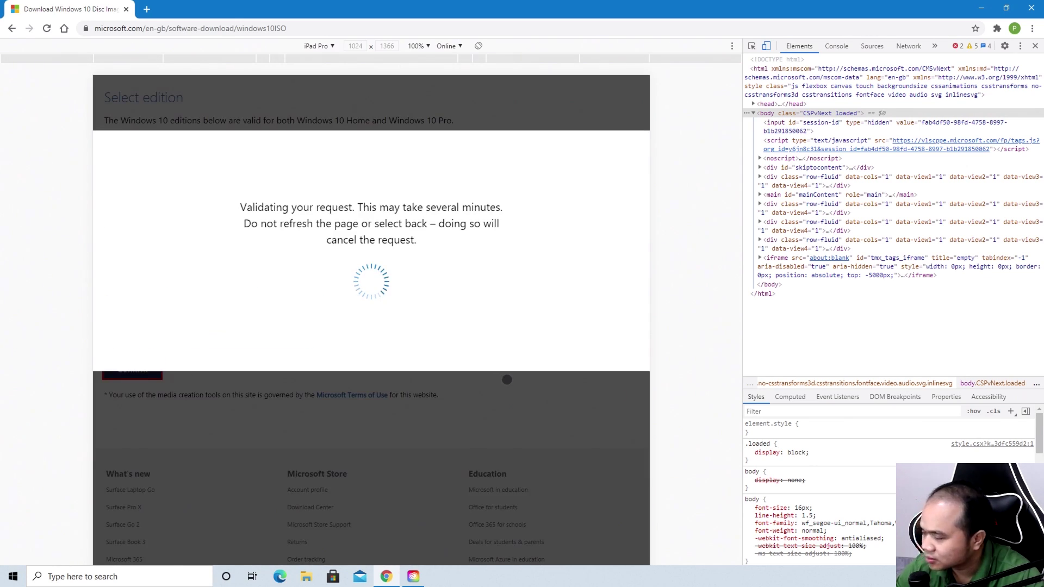
Download the 64-bit Windows 10 English International ISO and open the browser's downloads list
scroll(247, 281, up, 1)
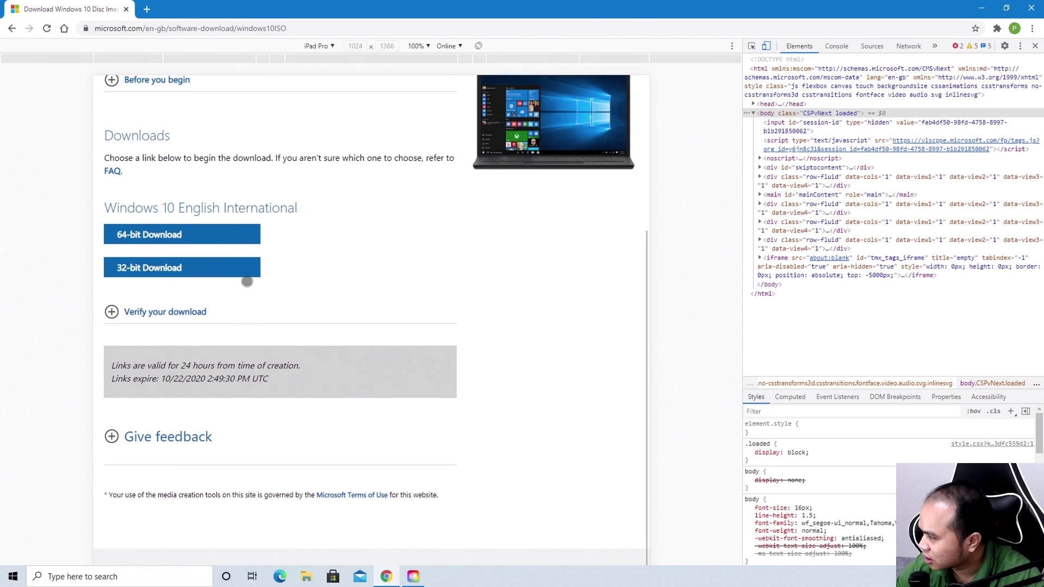
click(161, 243)
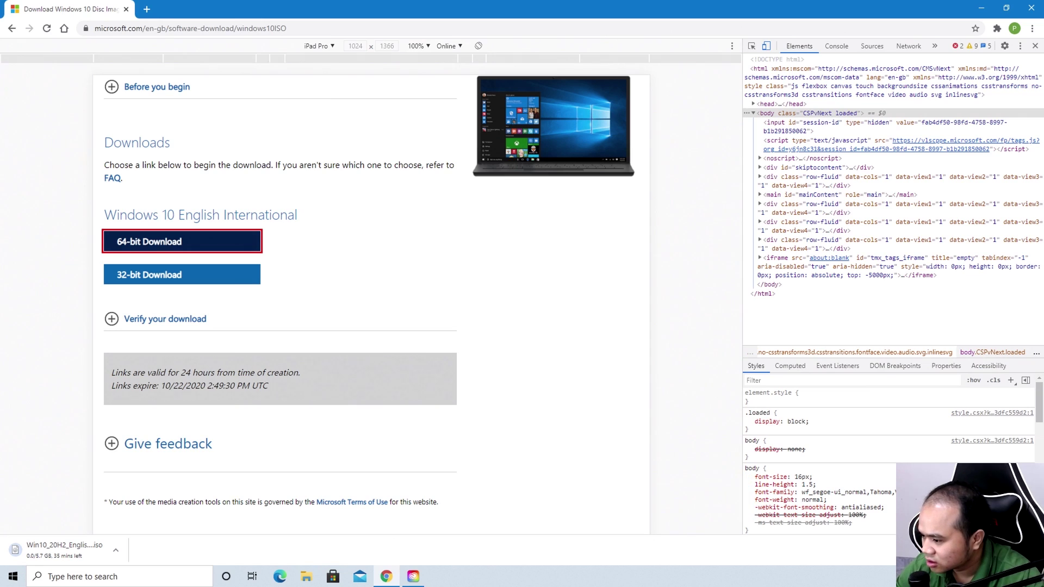
key(ctrl+j)
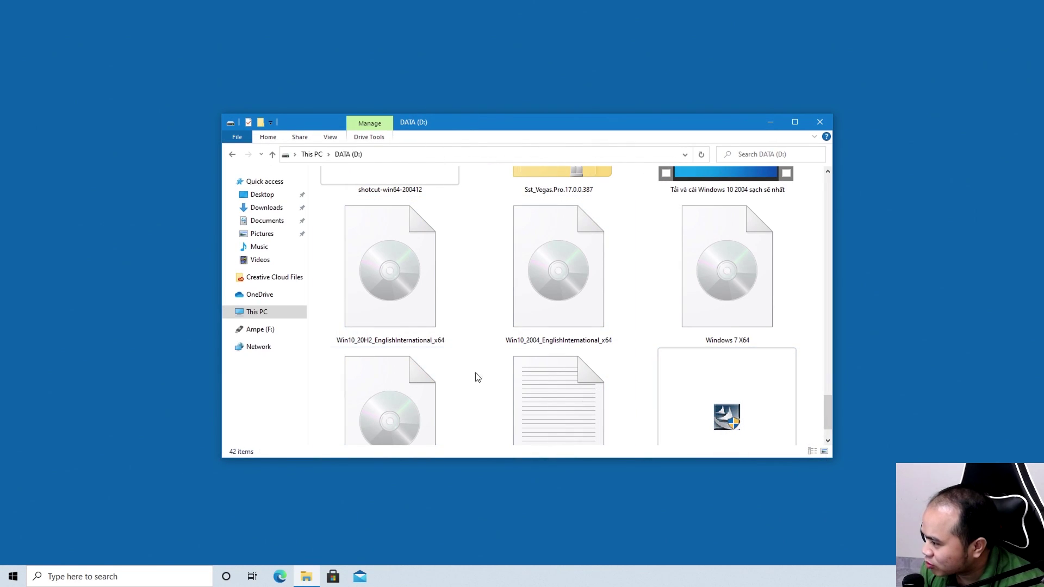
Check the Win10_20H2_EnglishInternational_x64 file on DATA (D:), view the drives in This PC, and close File Explorer
click(413, 332)
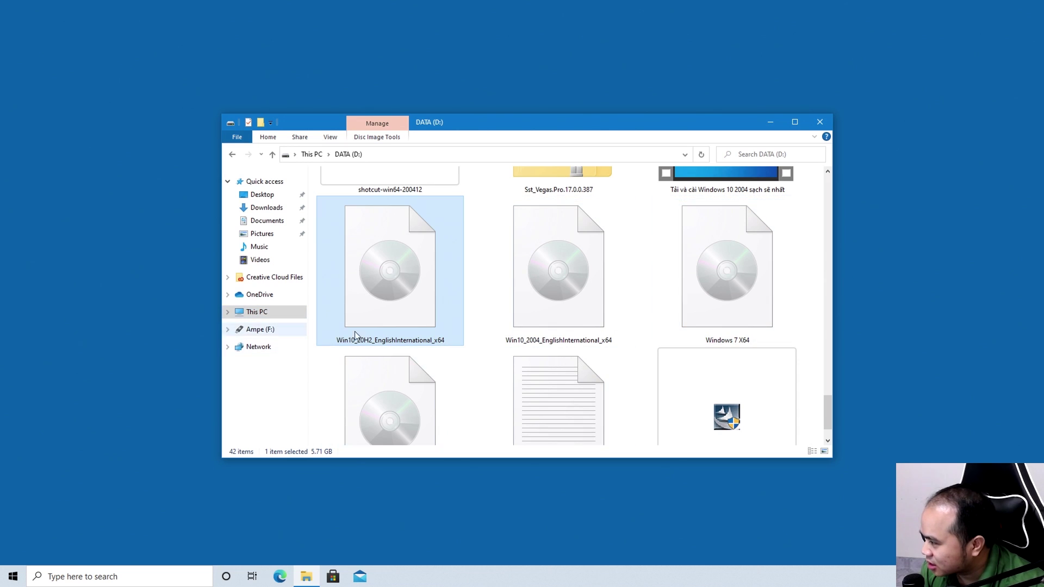
click(268, 313)
click(517, 359)
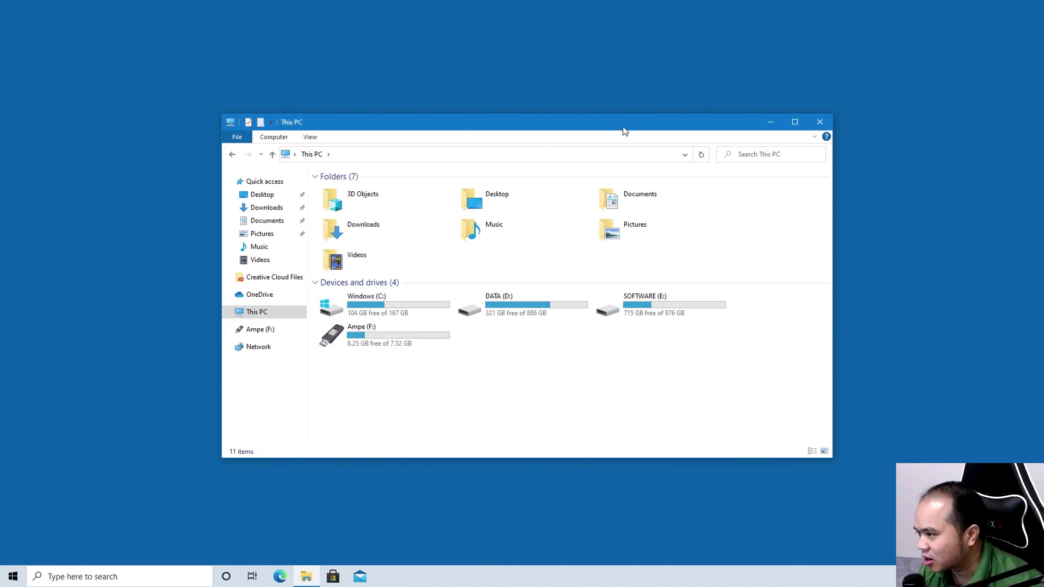
click(820, 122)
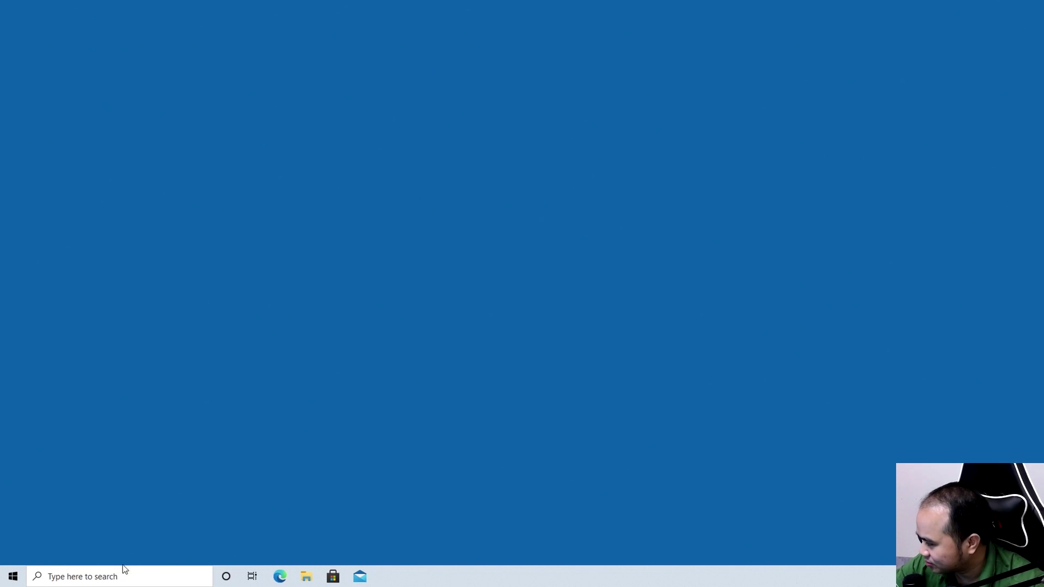
Restart the computer and boot it from UEFI: hp v165w 1100, Partition 1
right_click(31, 572)
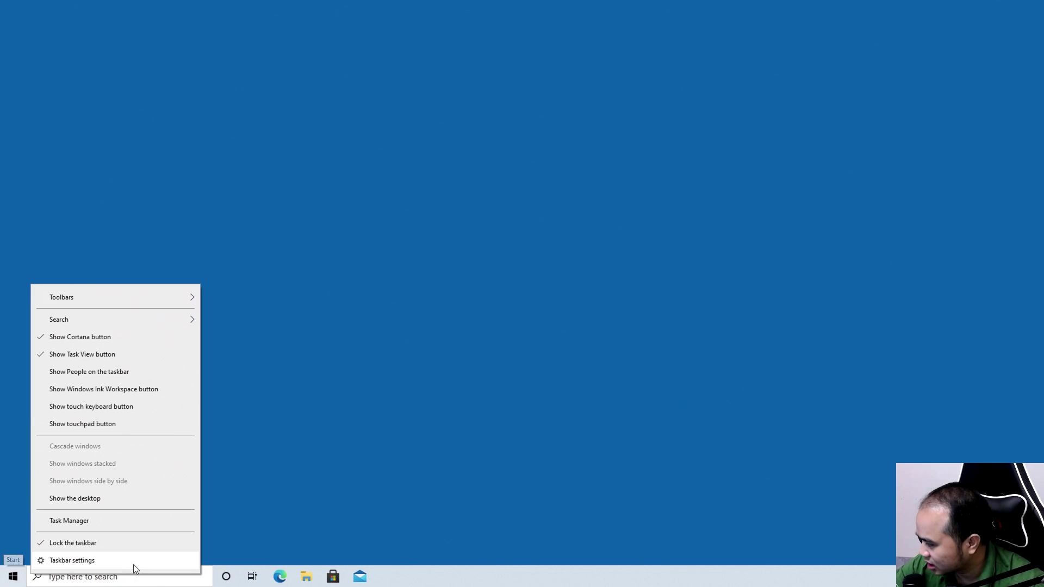
right_click(12, 576)
right_click(12, 575)
mouse_move(86, 545)
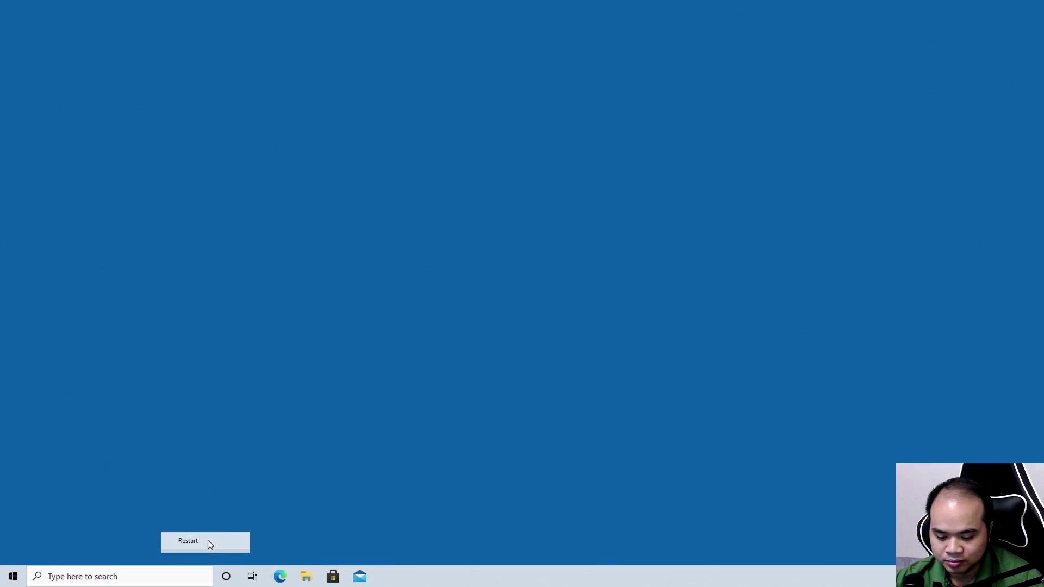
click(209, 542)
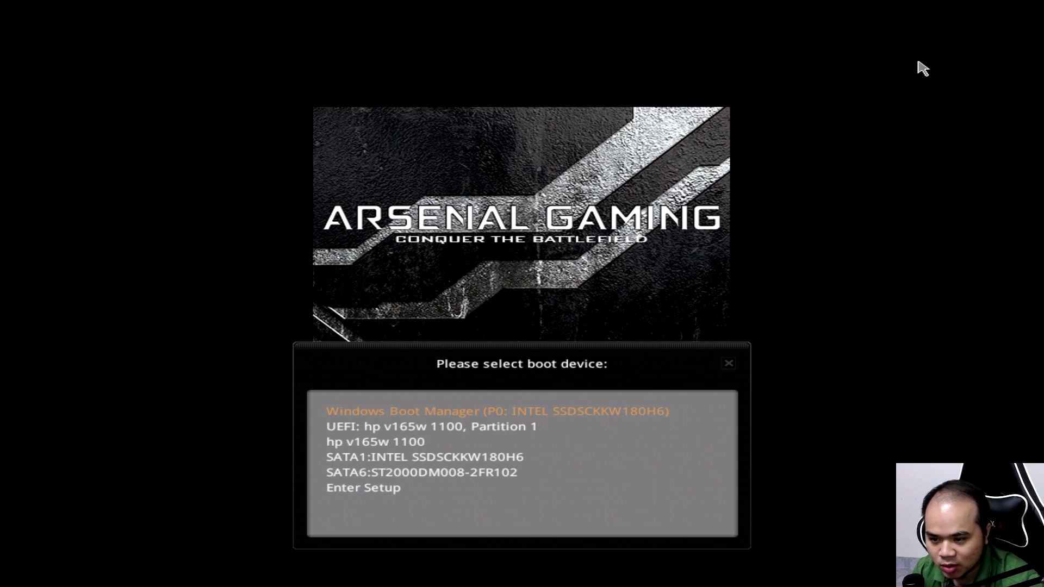
key(Down)
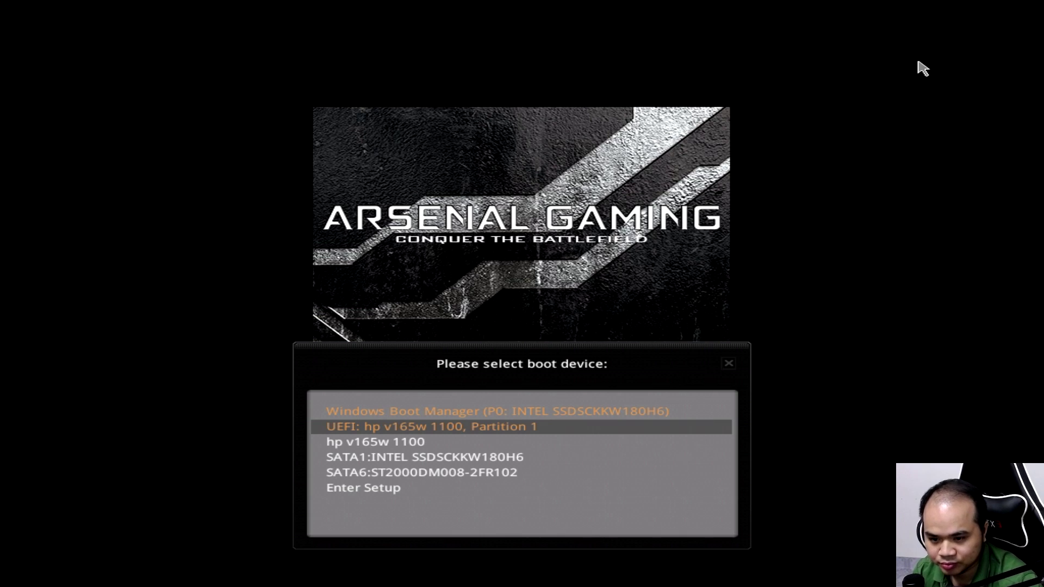
key(Return)
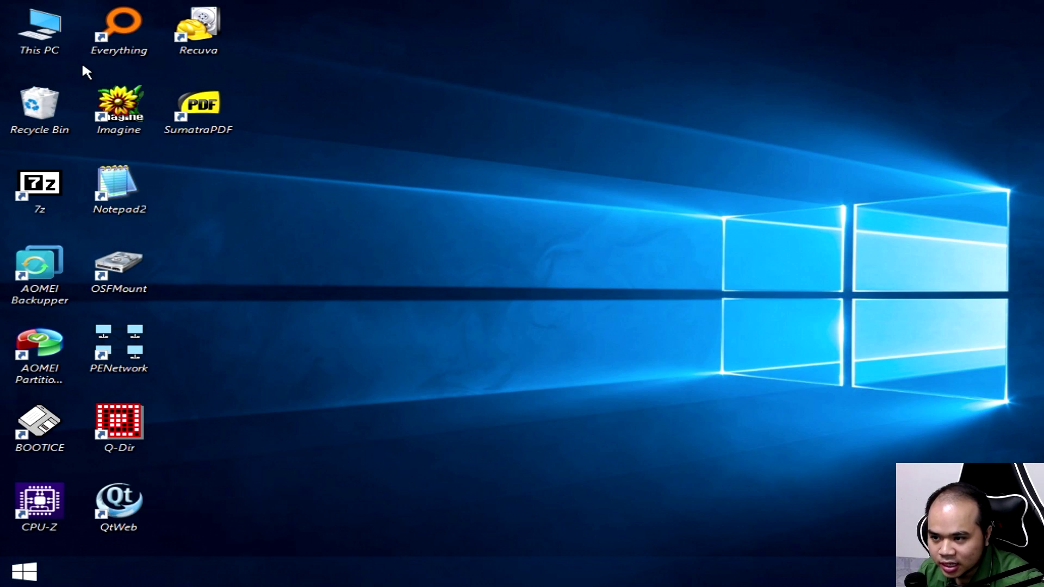
Mount Win10_20H2_EnglishInternational_x64.iso from DATA (D:) as CD/DVD-ROM drive G: with OSFMount, and exit the program
double_click(120, 276)
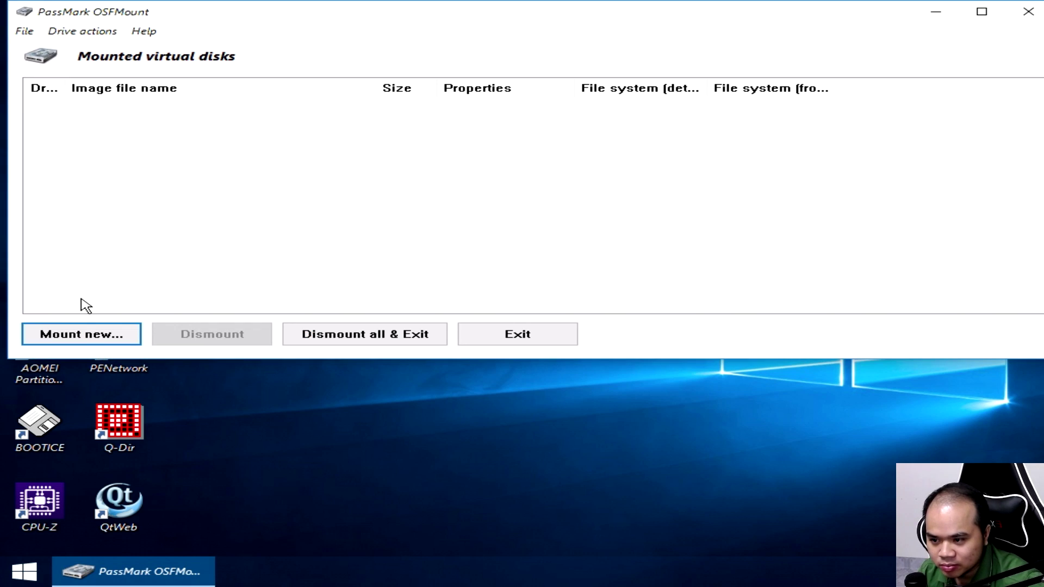
click(95, 337)
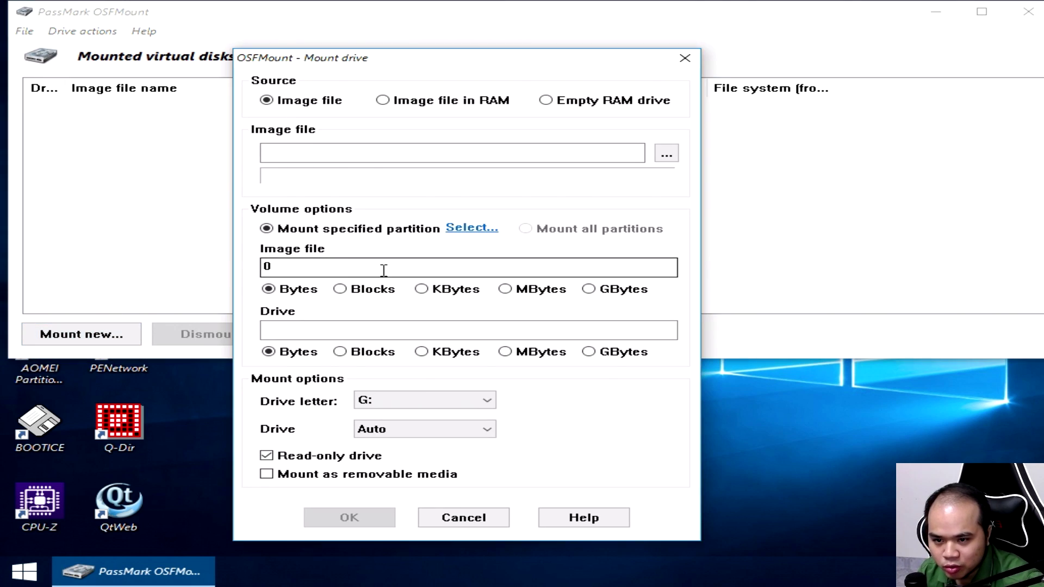
click(667, 154)
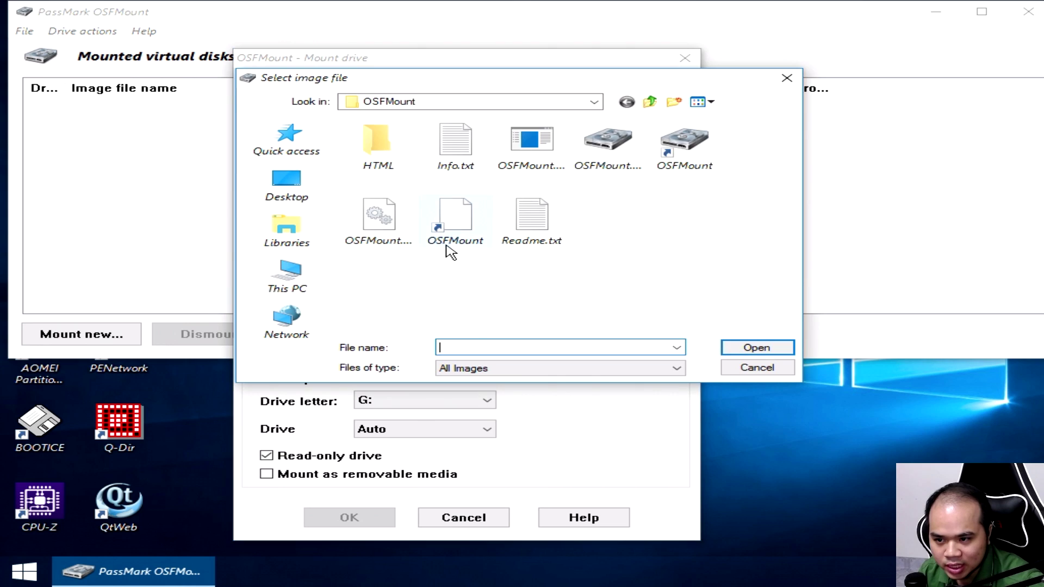
click(321, 280)
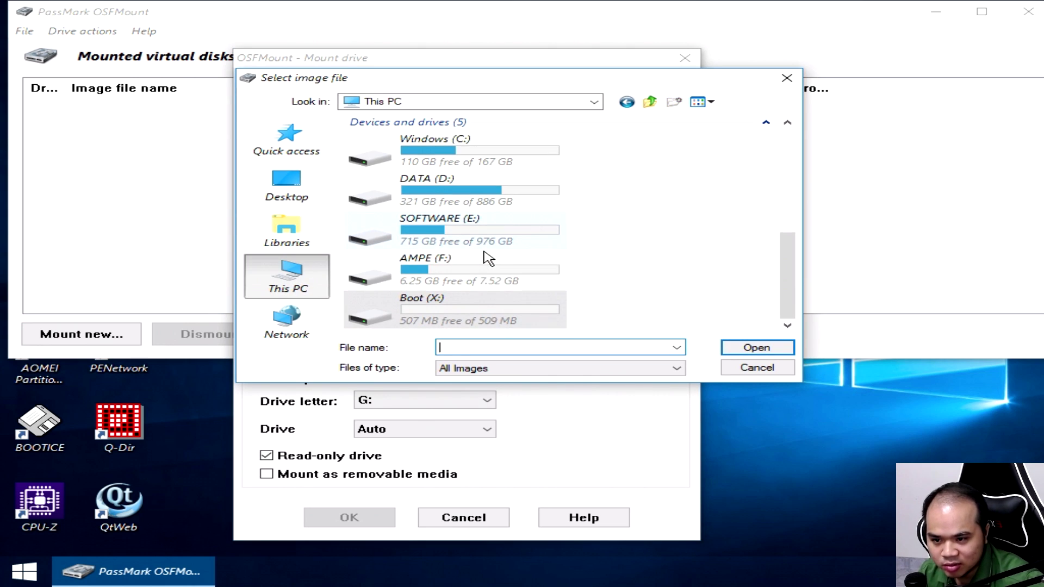
double_click(495, 203)
scroll(462, 234, down, 5)
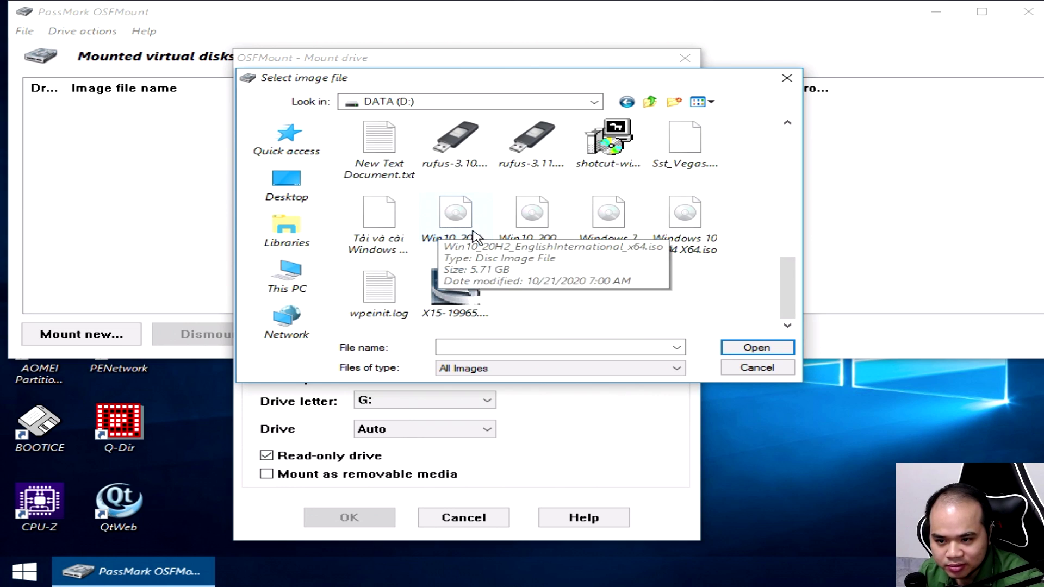
click(538, 244)
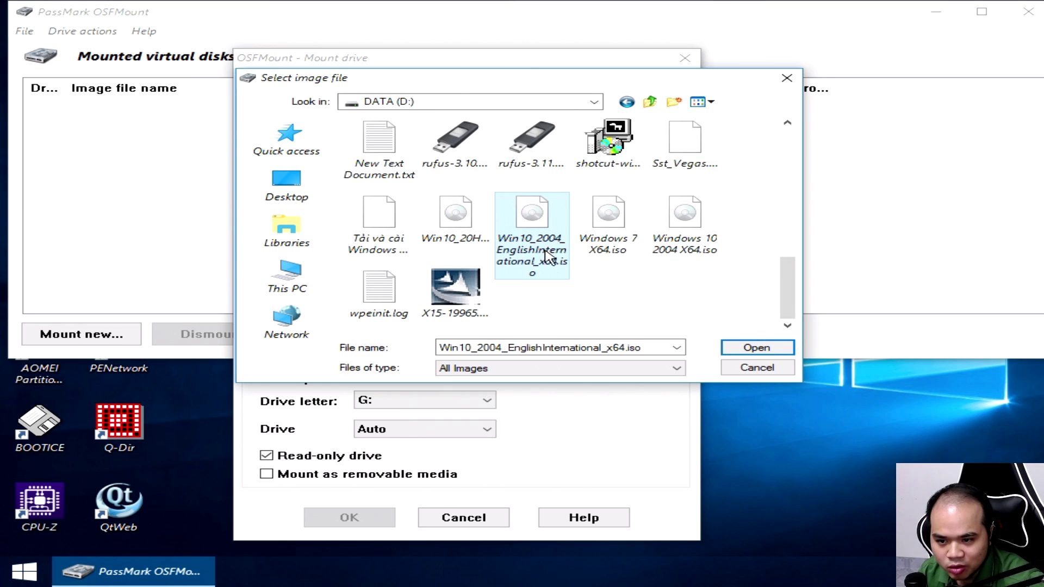
click(447, 242)
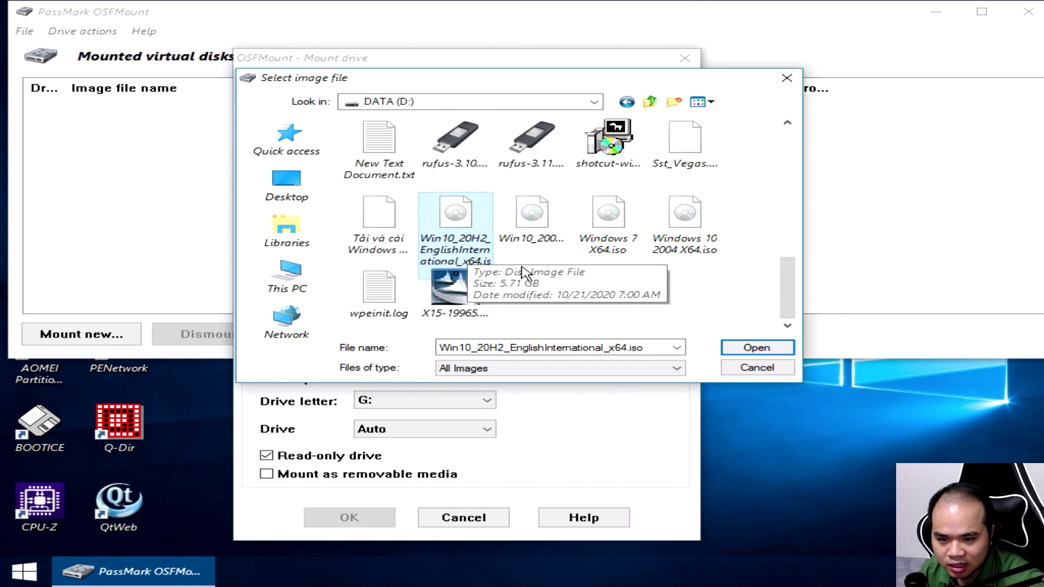
click(734, 346)
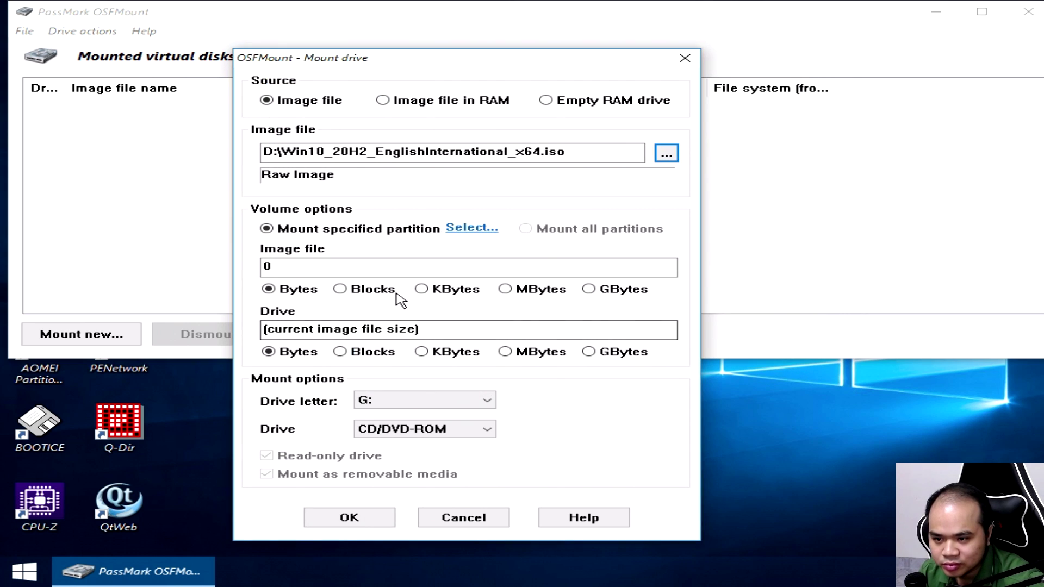
click(348, 517)
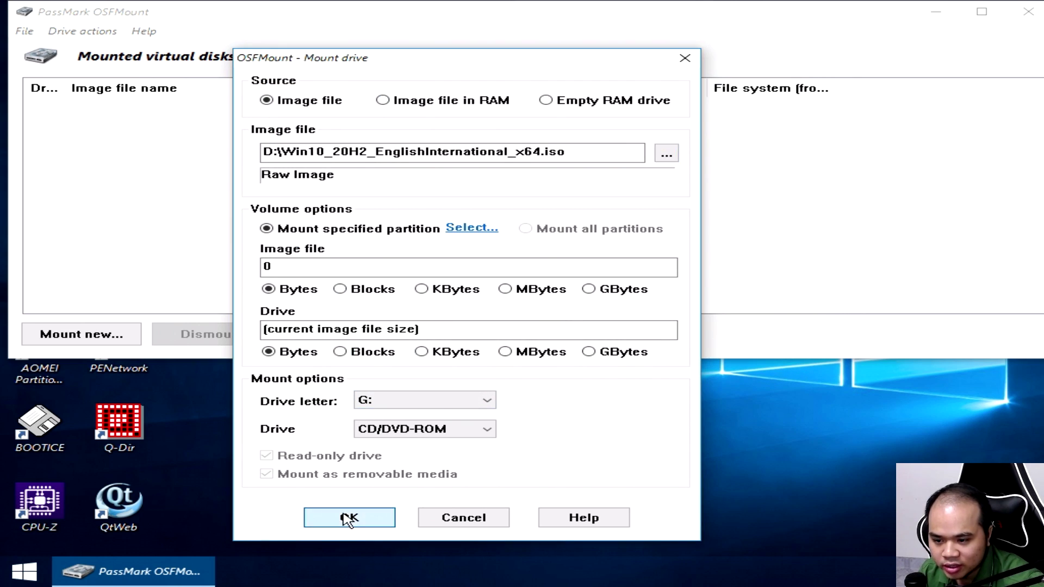
click(547, 343)
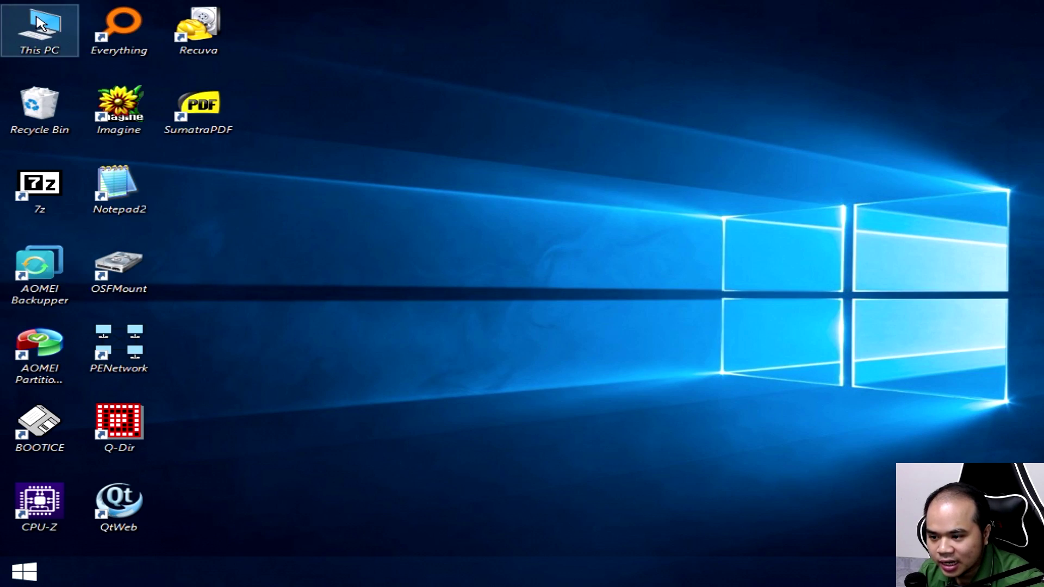
Launch Windows Setup from CD Drive (G:), keep the United Kingdom language and keyboard options, and start the installation
double_click(41, 24)
click(437, 424)
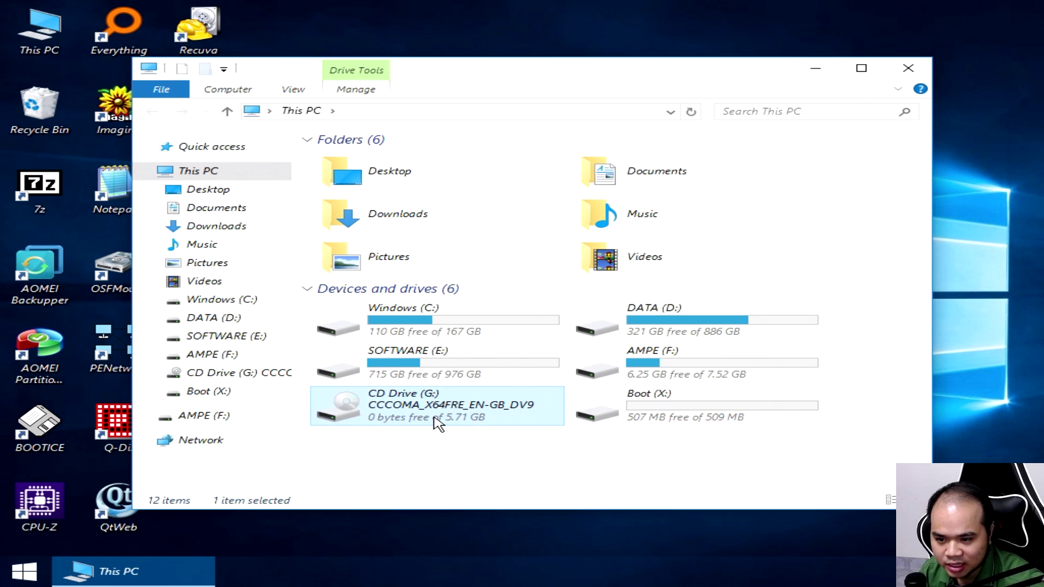
double_click(450, 420)
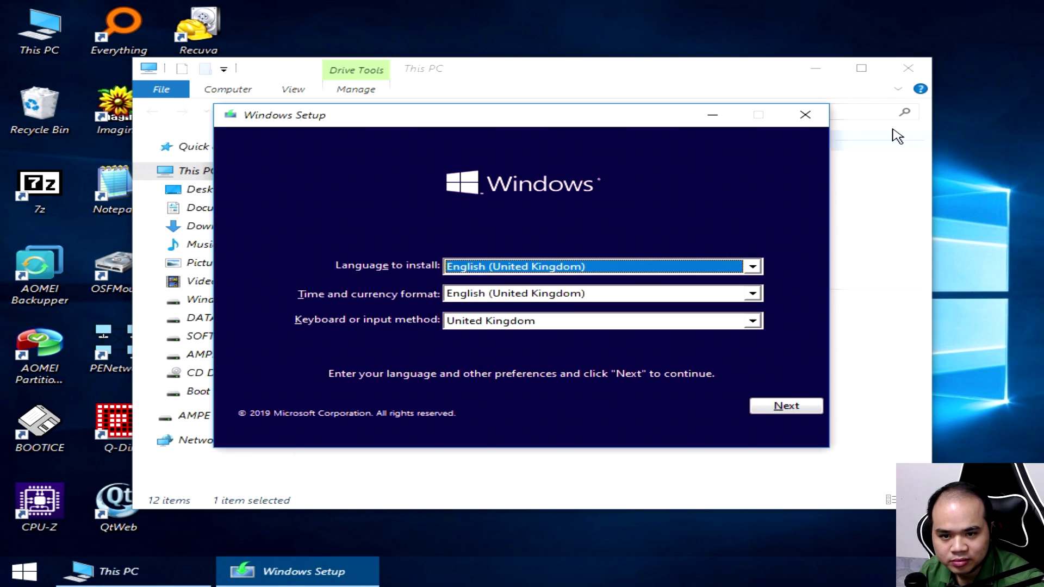
click(906, 71)
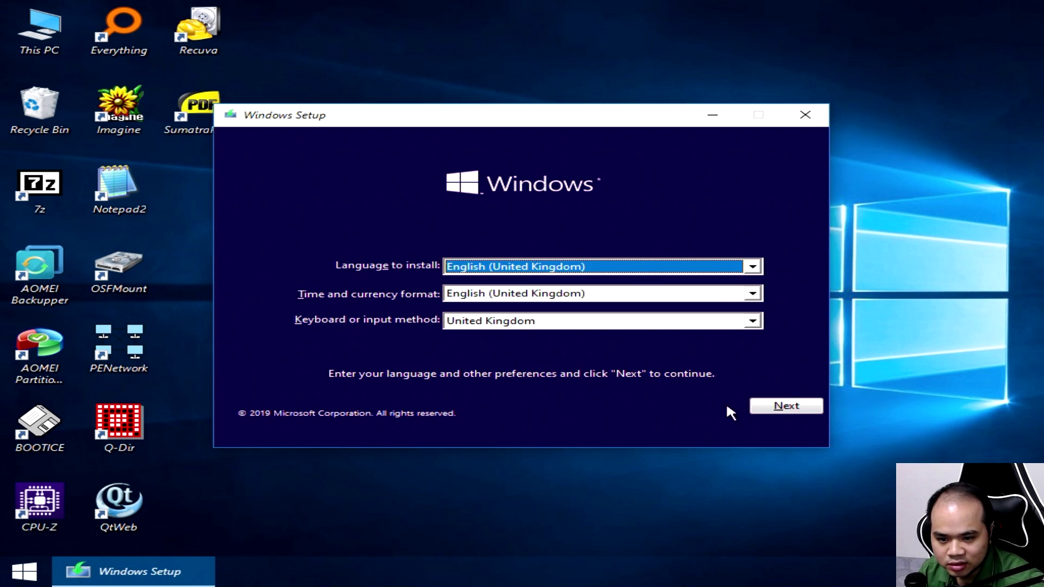
click(768, 406)
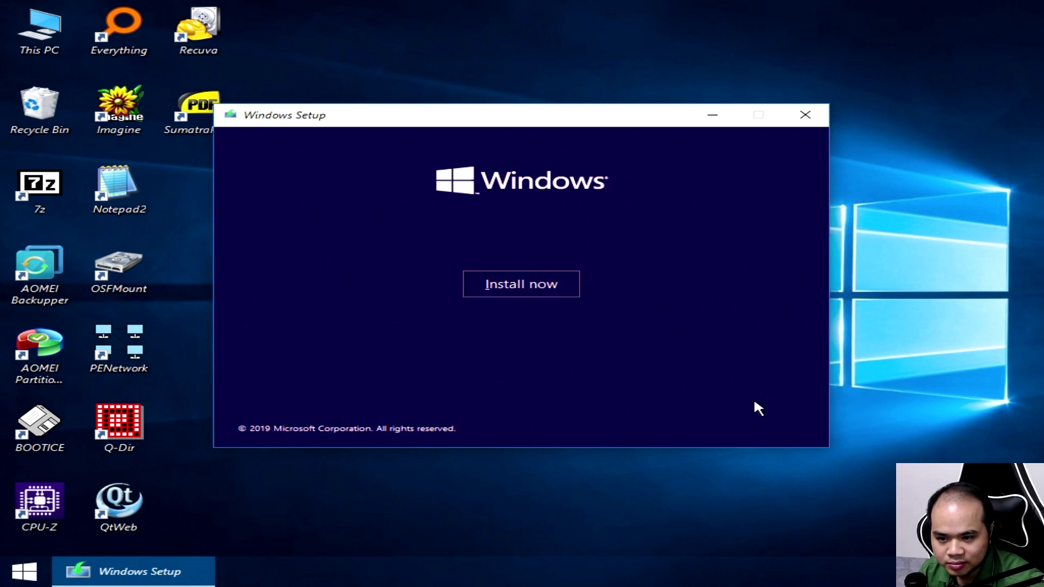
click(550, 285)
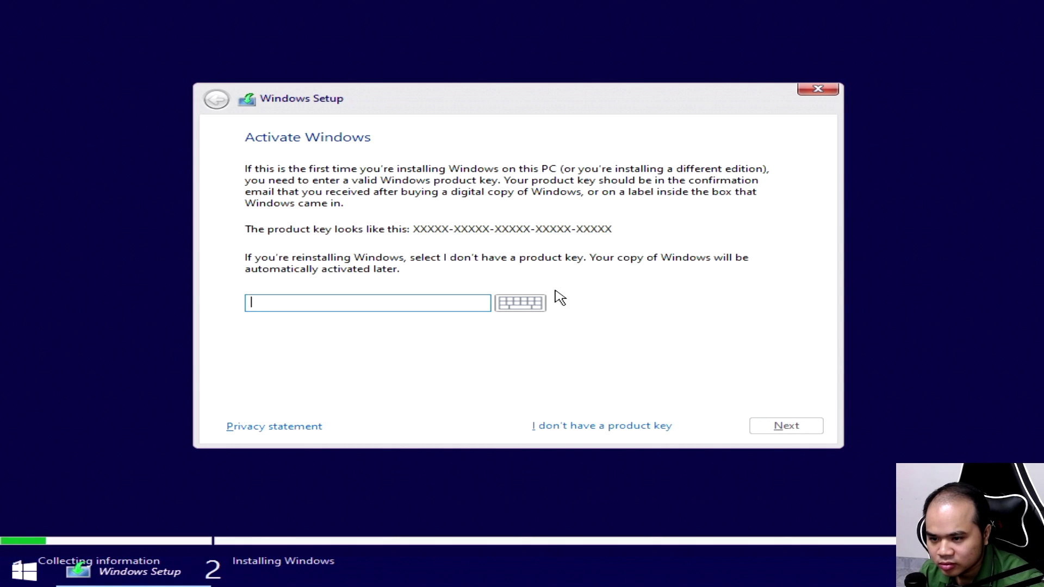
Proceed without a product key and select Windows 10 Pro x64 as the operating system to install
click(640, 429)
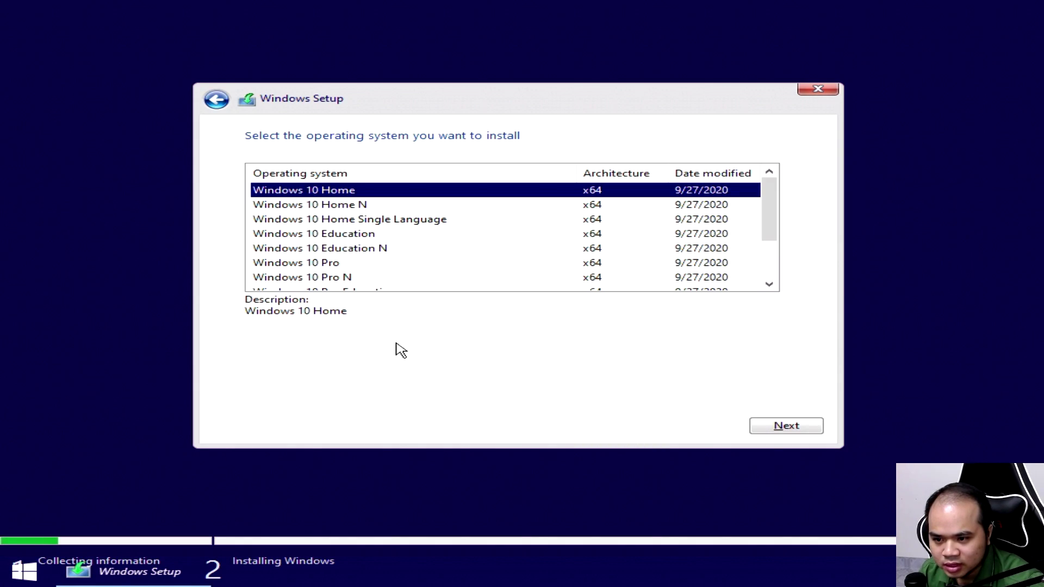
click(323, 266)
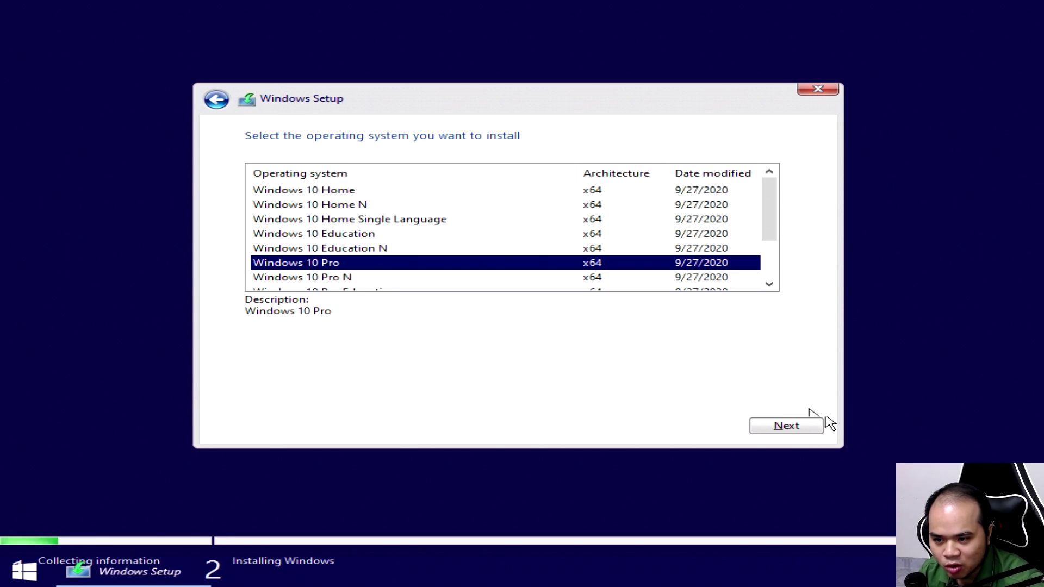
click(810, 432)
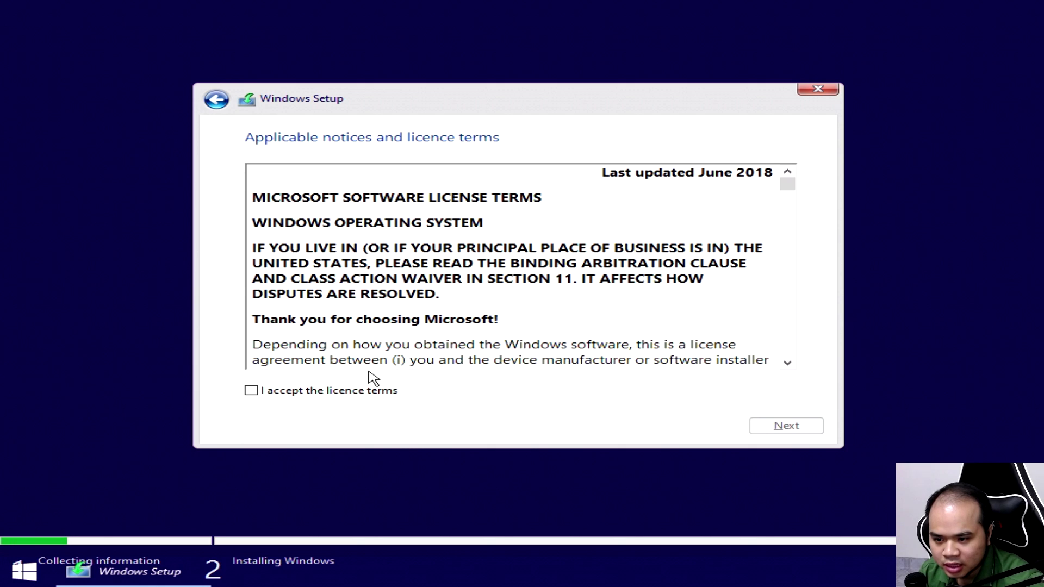
Accept the licence terms and choose the Custom: Install Windows only (advanced) installation type
click(362, 396)
click(808, 429)
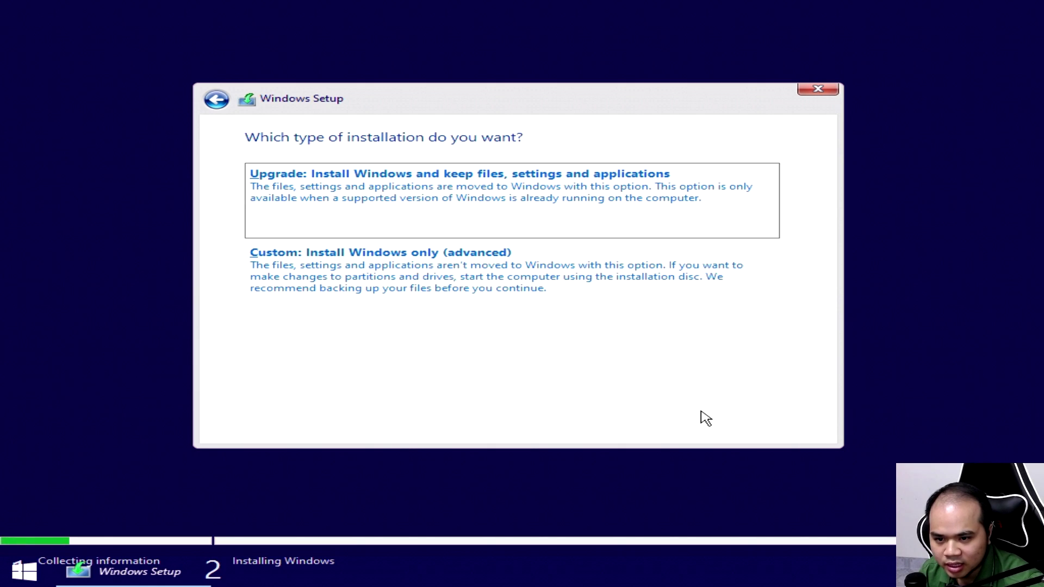
click(416, 299)
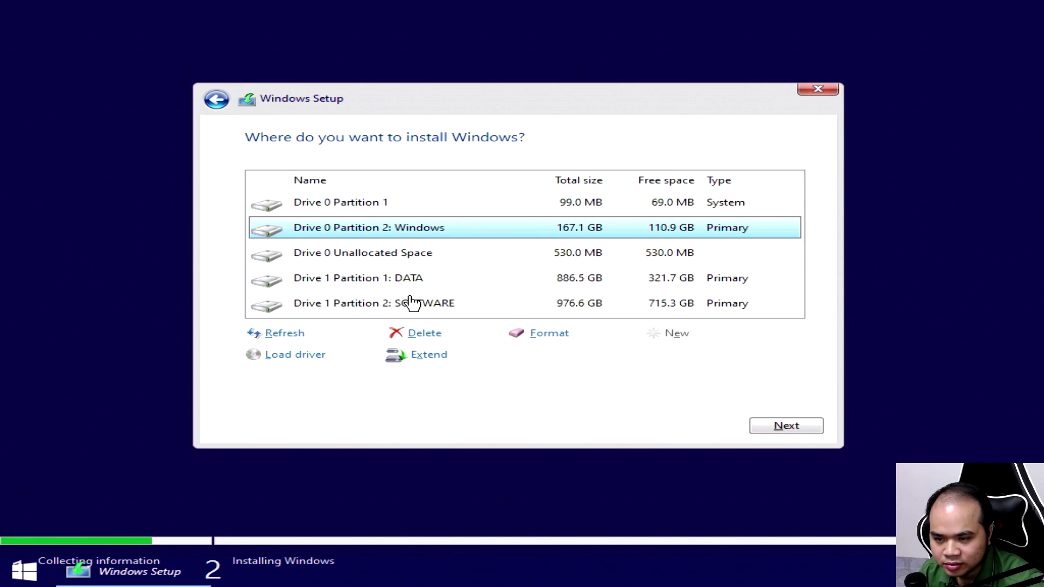
Delete the System partition and the Windows partition on Drive 0, and install Windows on that drive's unallocated space
click(303, 201)
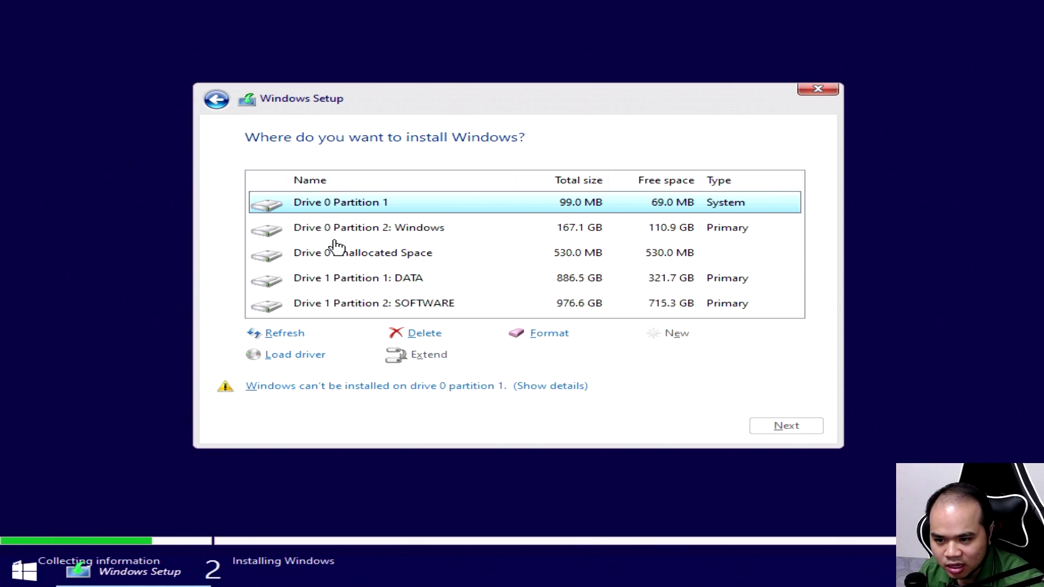
click(416, 333)
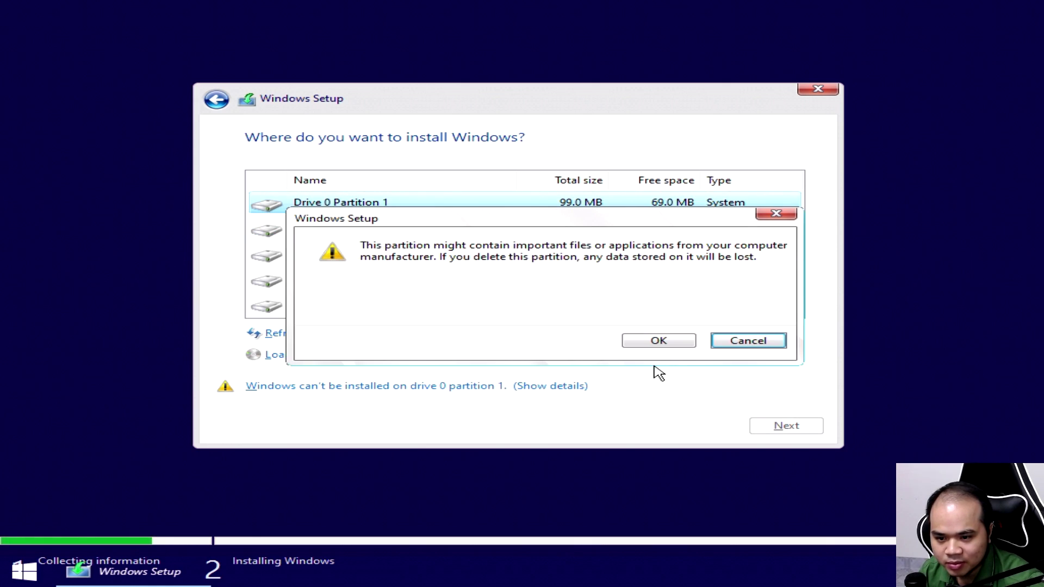
click(660, 348)
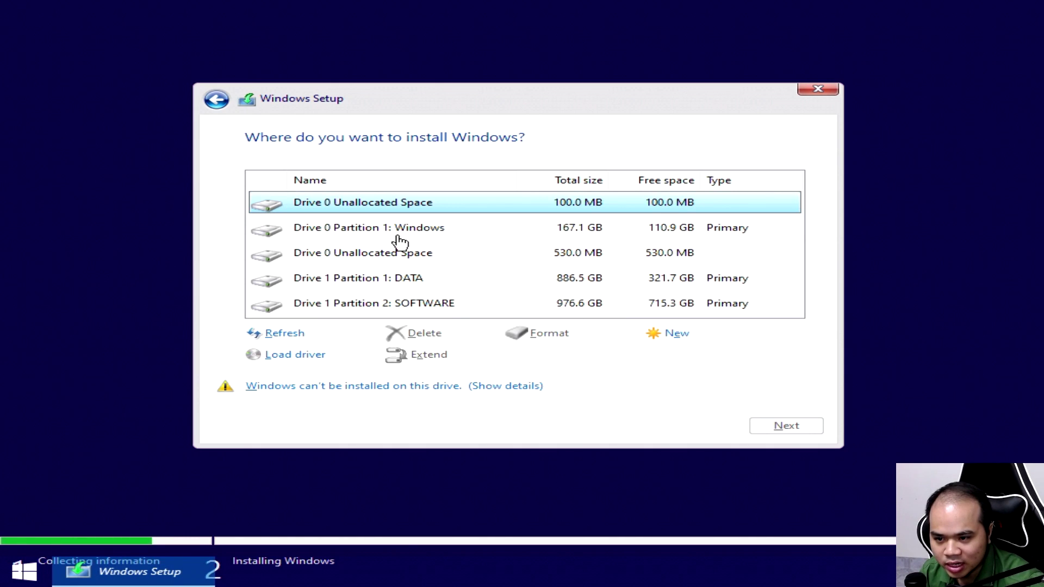
click(399, 237)
click(444, 334)
click(671, 343)
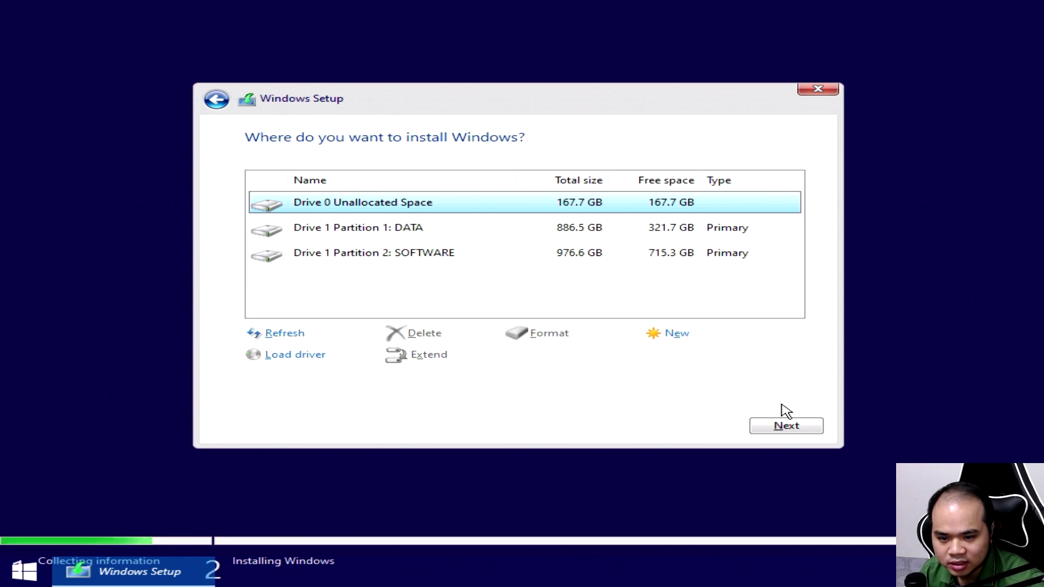
click(770, 427)
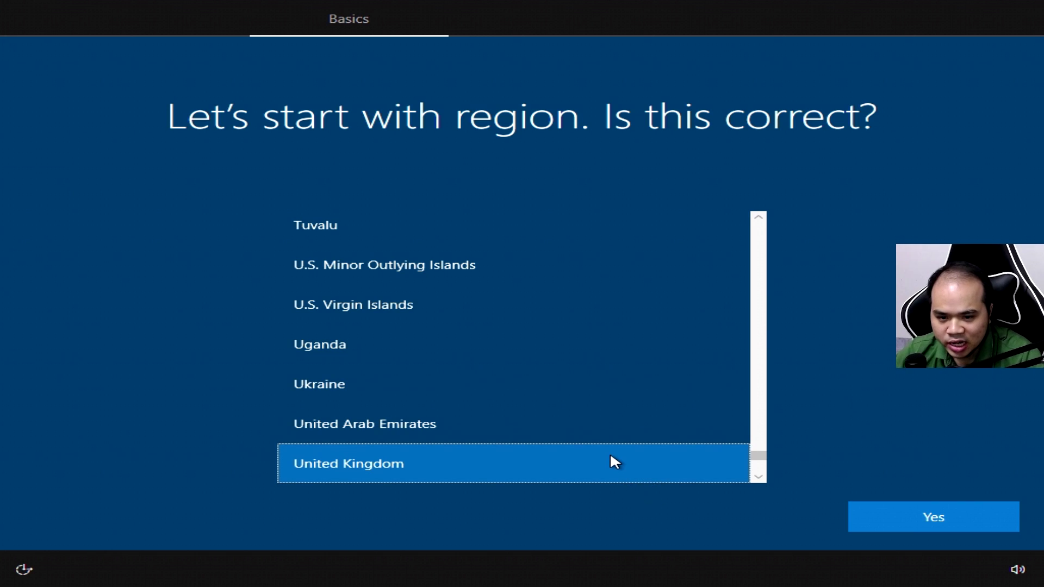
Set the region to Vietnam in the initial Windows setup
scroll(610, 456, down, 1)
scroll(613, 460, down, 1)
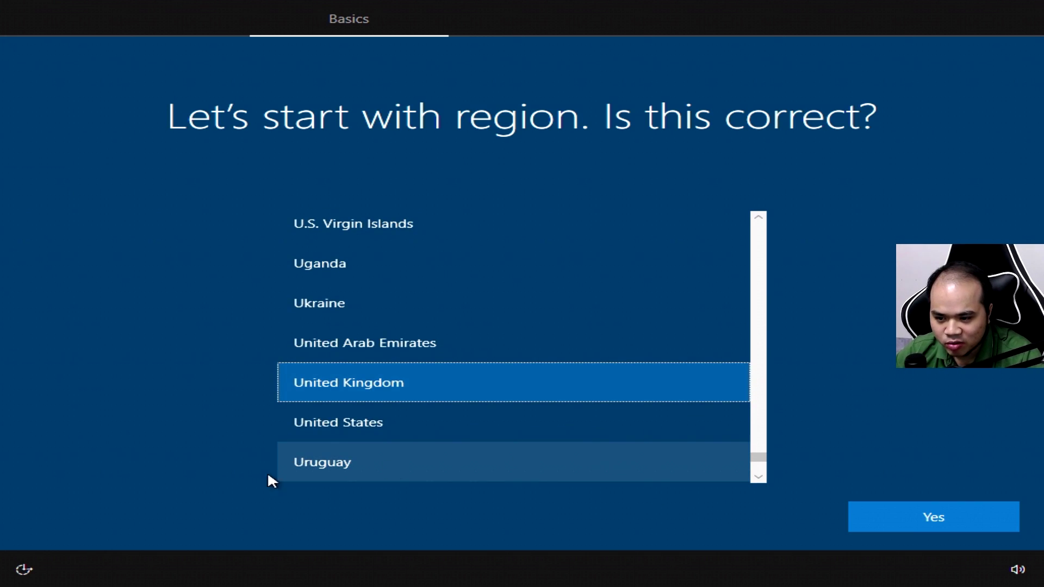
scroll(413, 441, down, 1)
scroll(428, 438, down, 6)
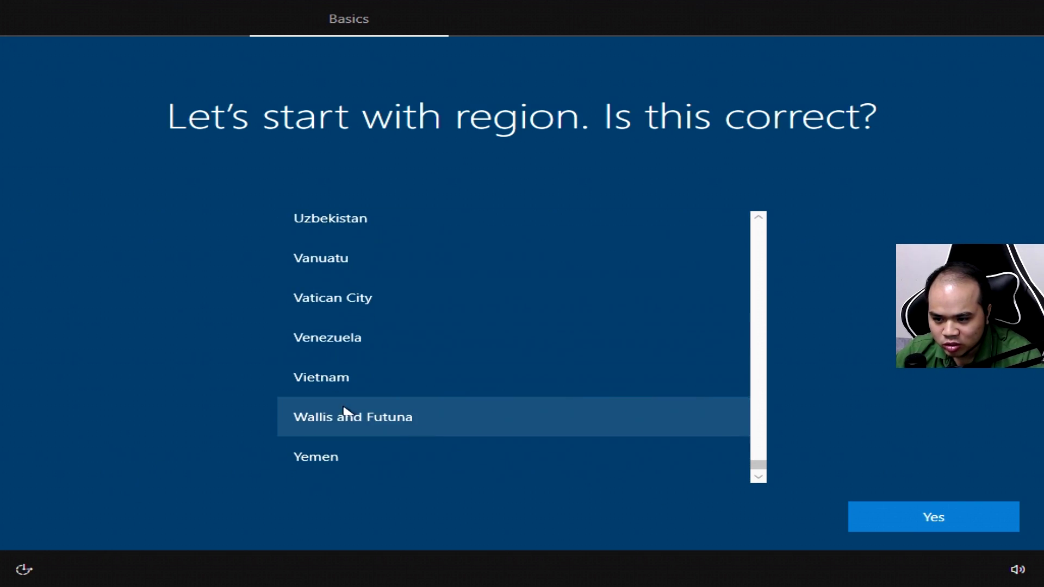
click(366, 379)
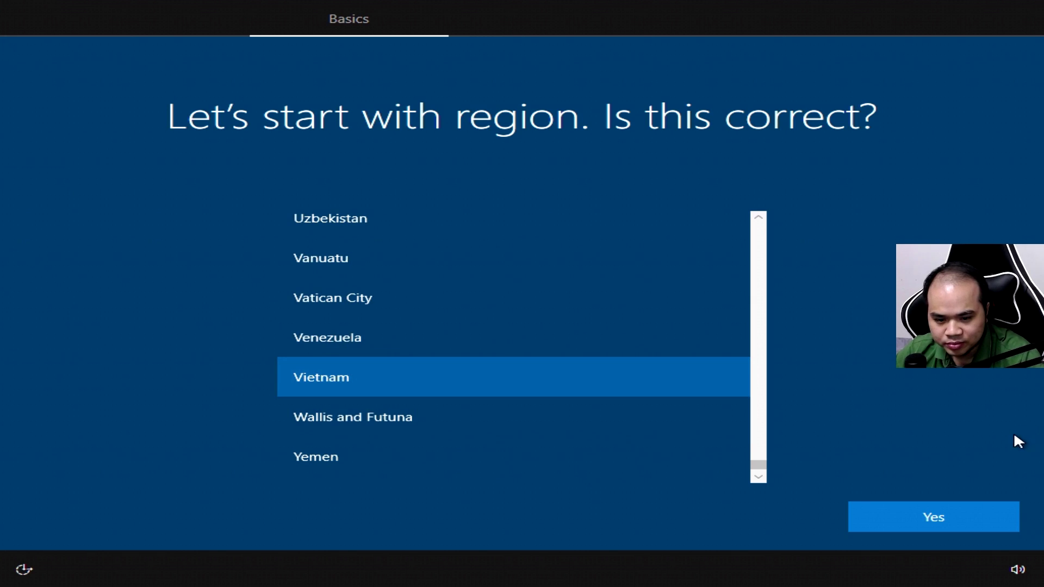
click(932, 517)
Choose an international English keyboard layout and skip adding a second keyboard layout
scroll(626, 457, down, 4)
click(500, 392)
click(925, 508)
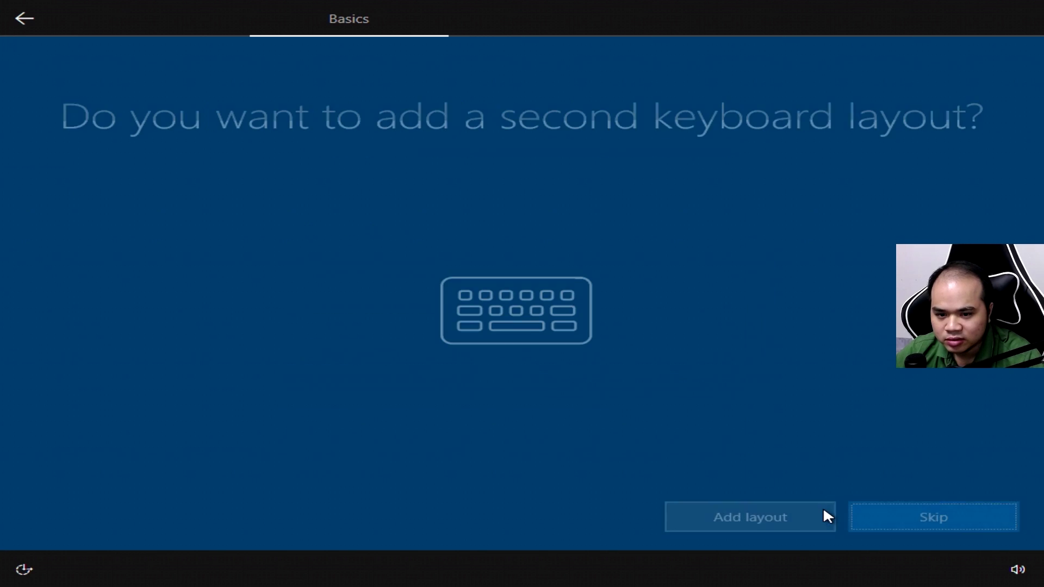
click(917, 511)
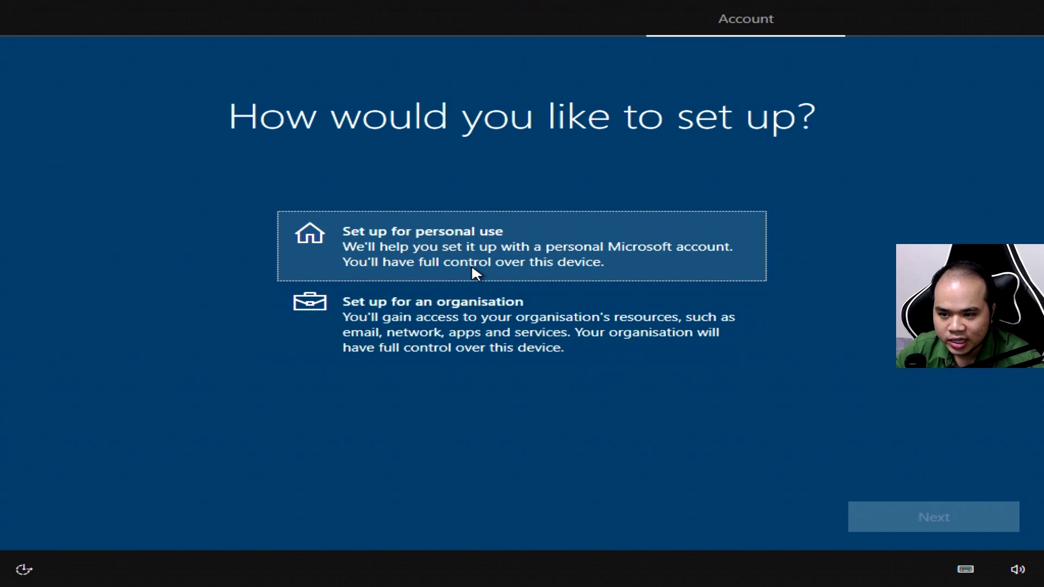
Set the PC up for personal use with an offline account and the limited experience
click(472, 267)
click(945, 508)
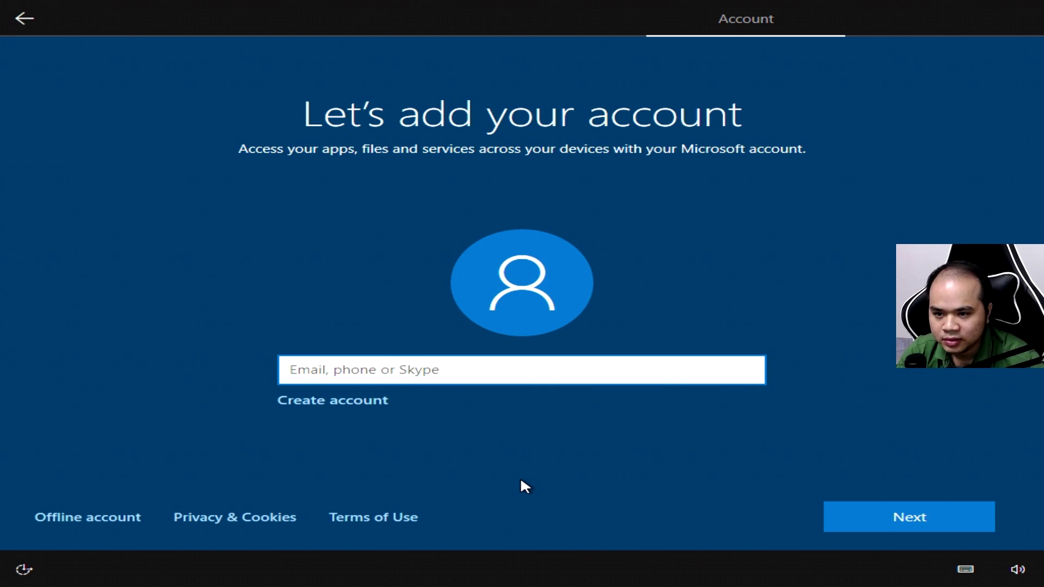
click(78, 522)
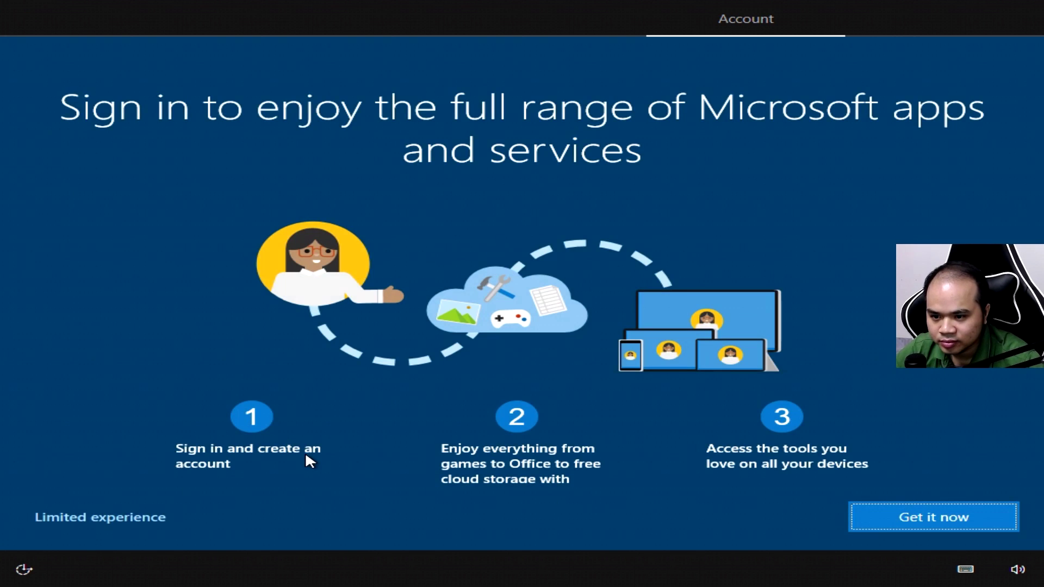
click(131, 514)
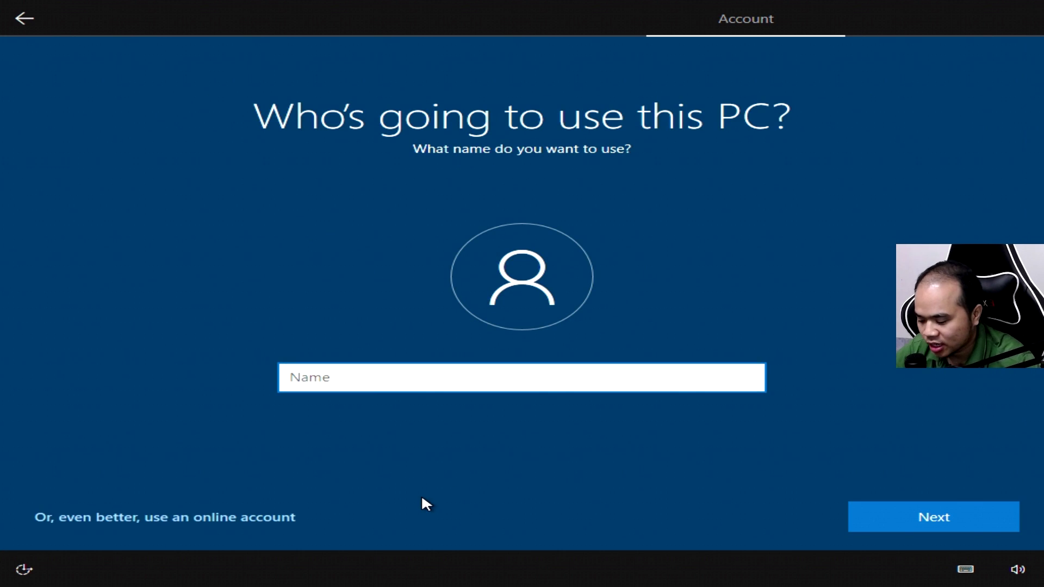
Name the local account MSI and leave its password blank
text(MSI)
key(Return)
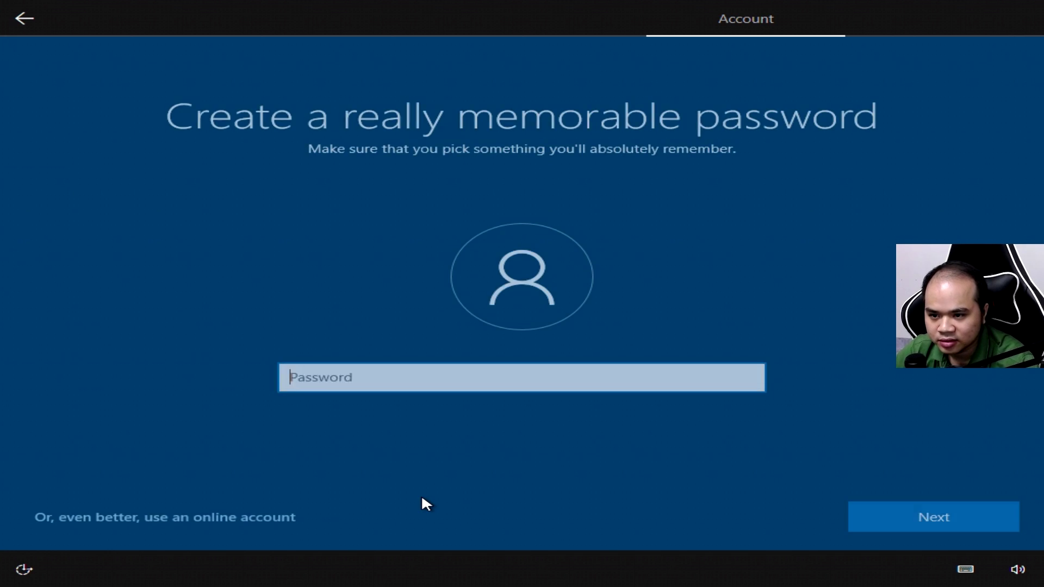
key(Return)
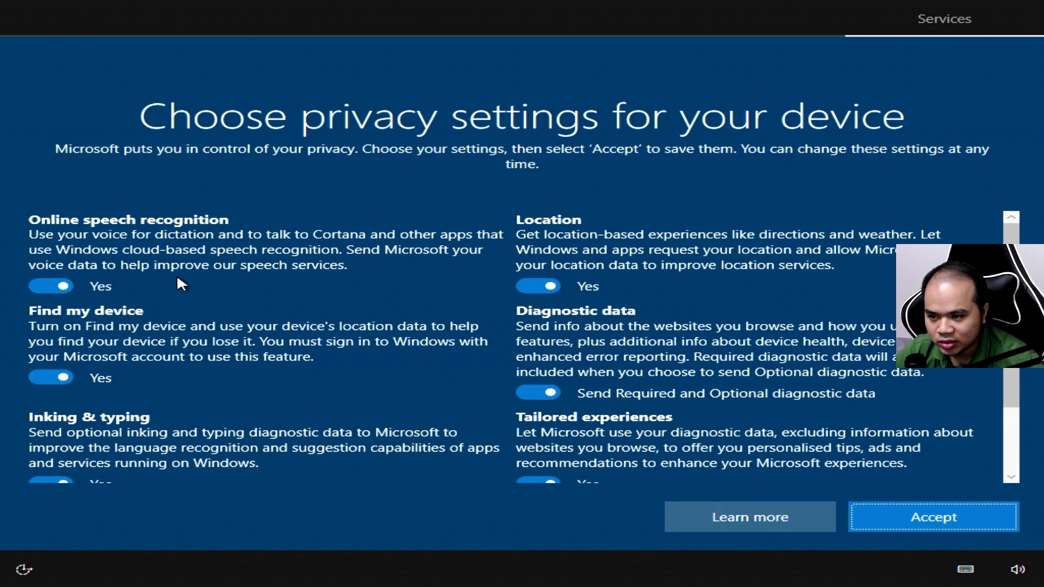
Turn off Online speech recognition, Find my device, Inking & typing and Advertising ID in the privacy settings
click(51, 286)
click(52, 390)
scroll(111, 367, down, 2)
key(Tab)
key(space)
key(Tab)
key(space)
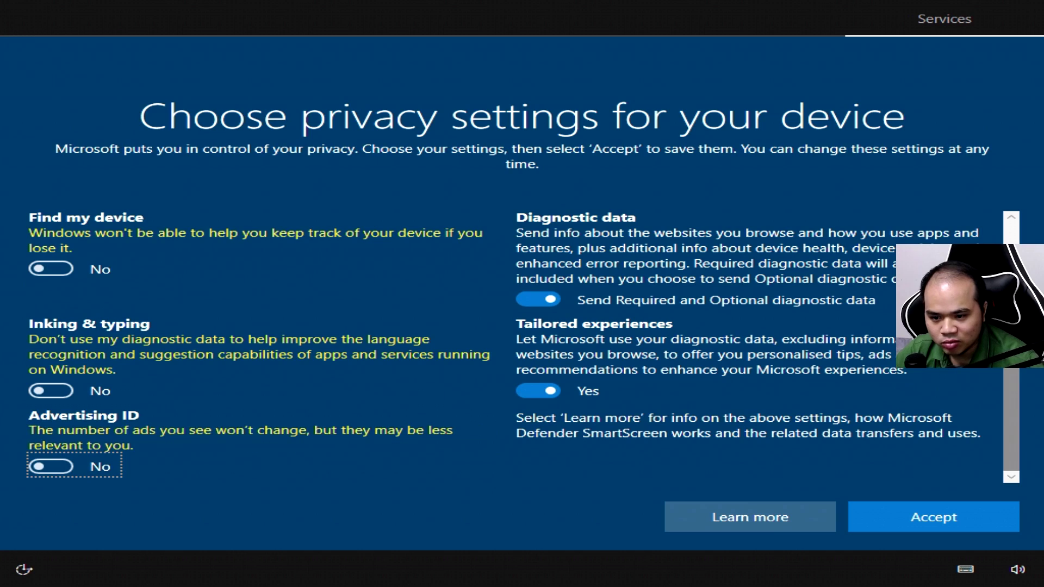
Turn off Tailored experiences and Location, limit Diagnostic data to Send Required diagnostic data, and accept the privacy settings
key(shift+Tab)
key(space)
key(shift+Tab)
key(shift+Tab)
key(space)
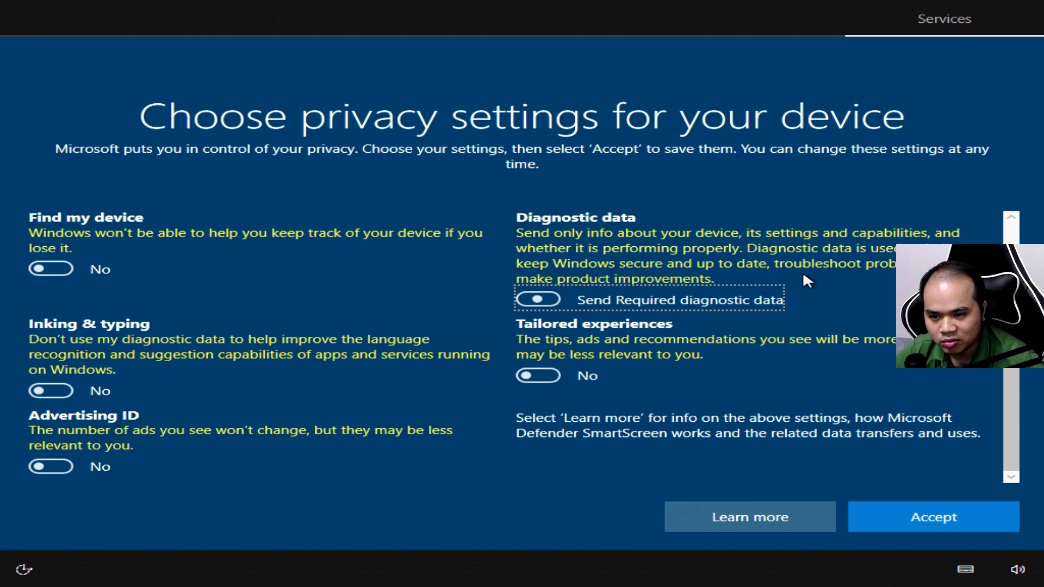
scroll(795, 279, up, 2)
key(shift+Tab)
key(space)
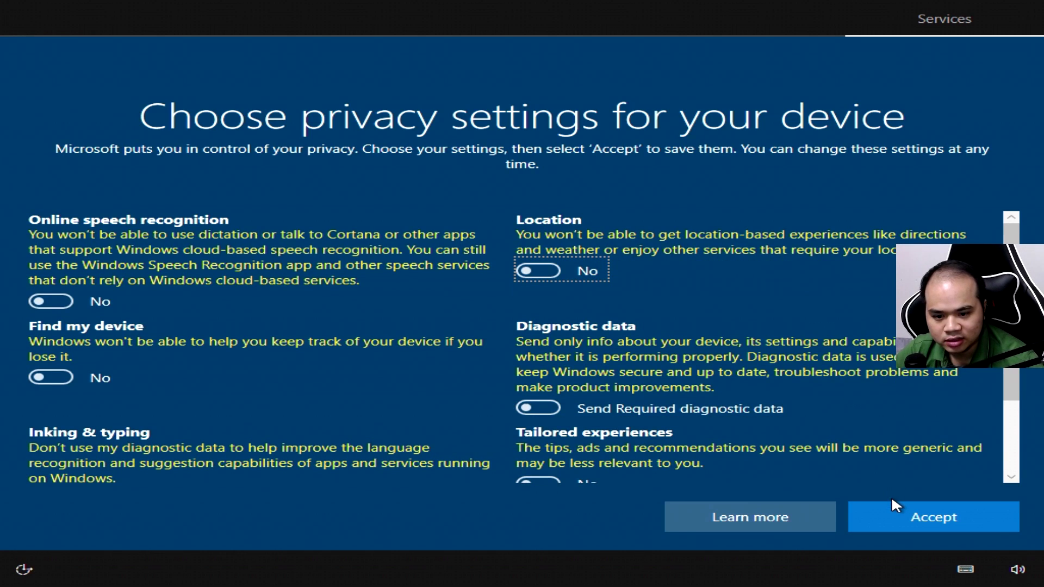
click(901, 513)
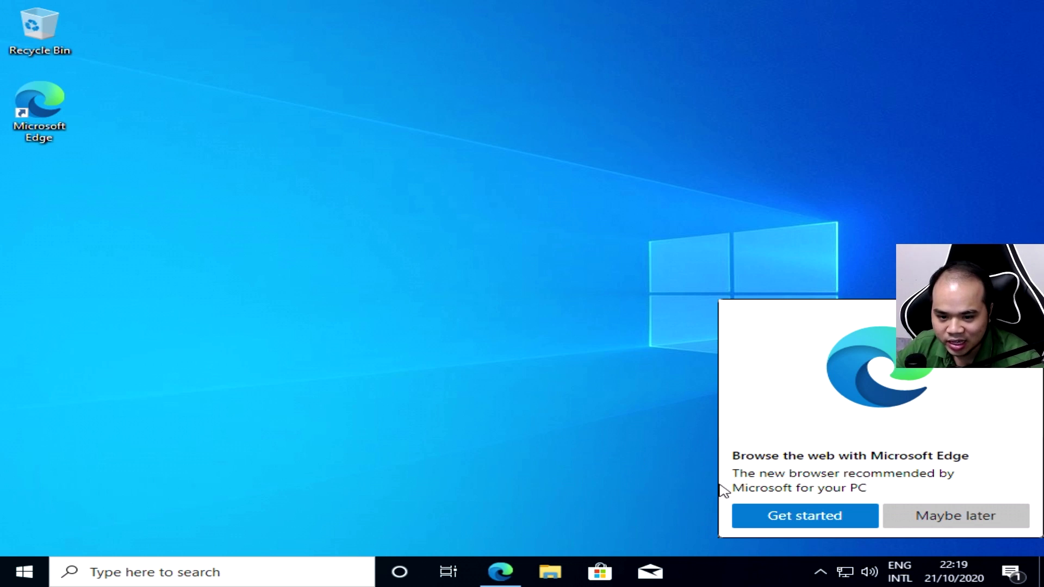
Dismiss the Microsoft Edge suggestion and open all Windows settings in a maximised window from the notification centre's quick actions
click(906, 526)
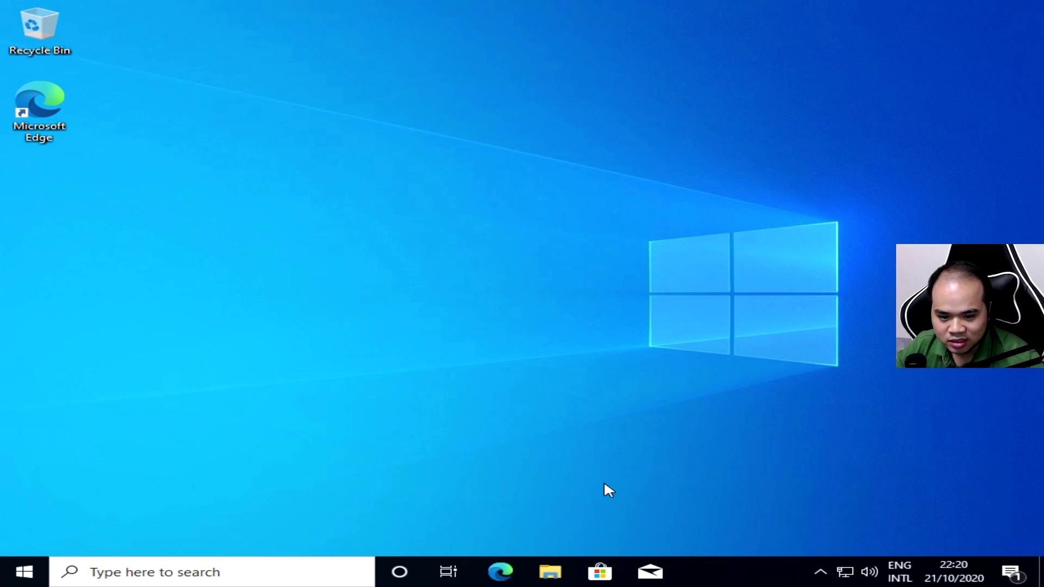
click(1008, 575)
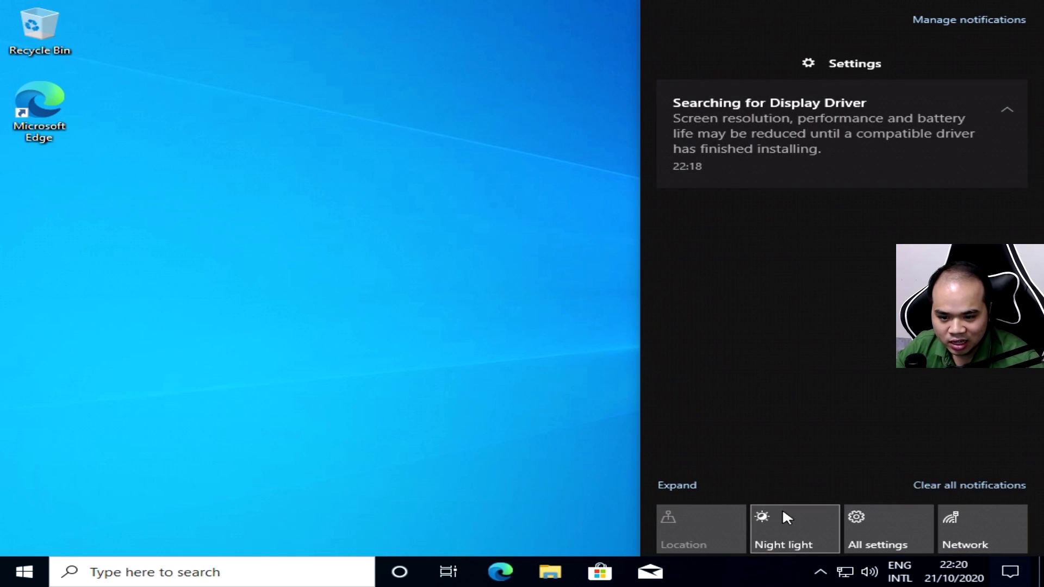
click(678, 485)
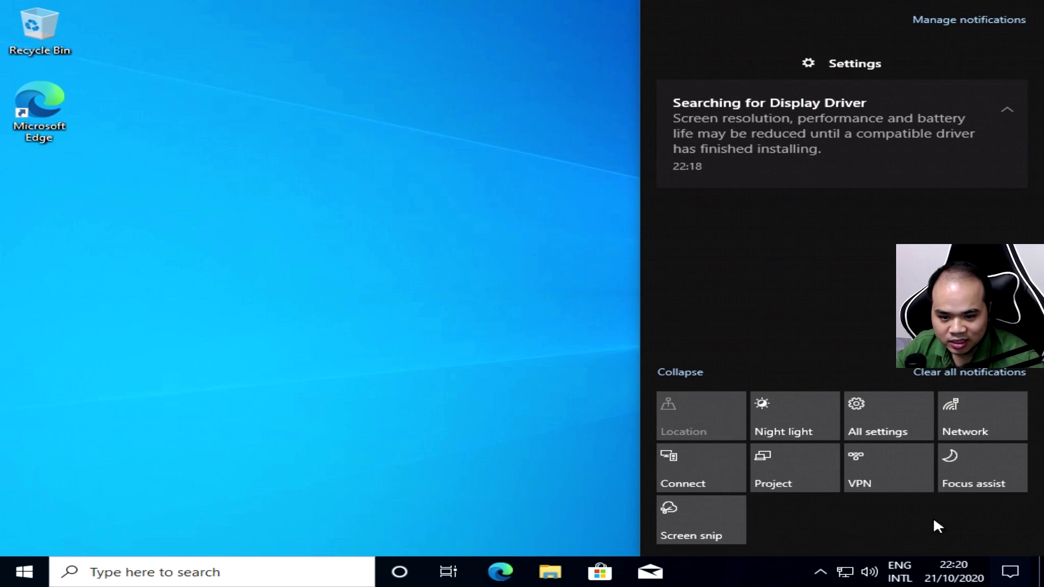
click(900, 425)
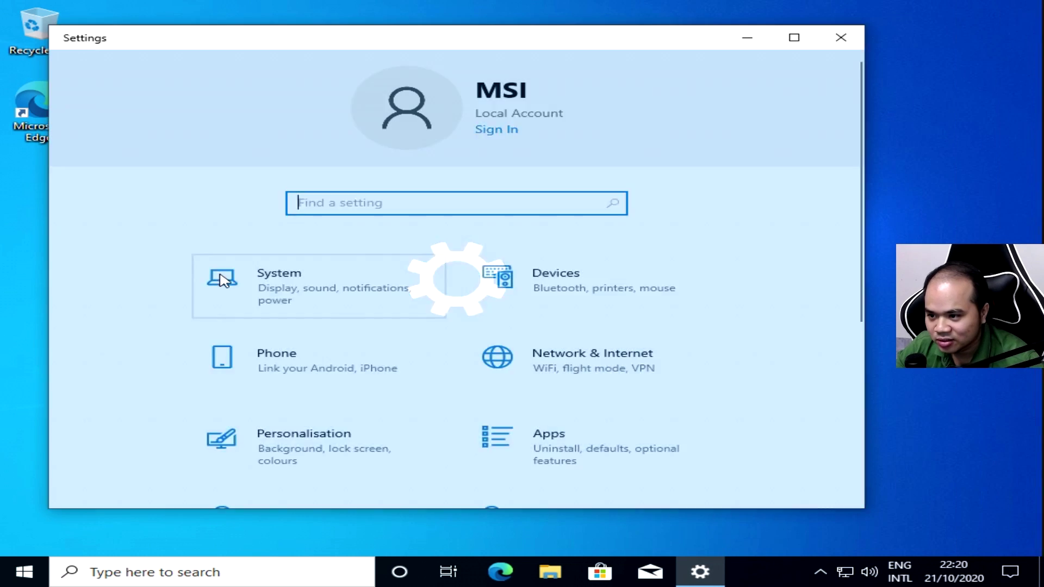
click(794, 39)
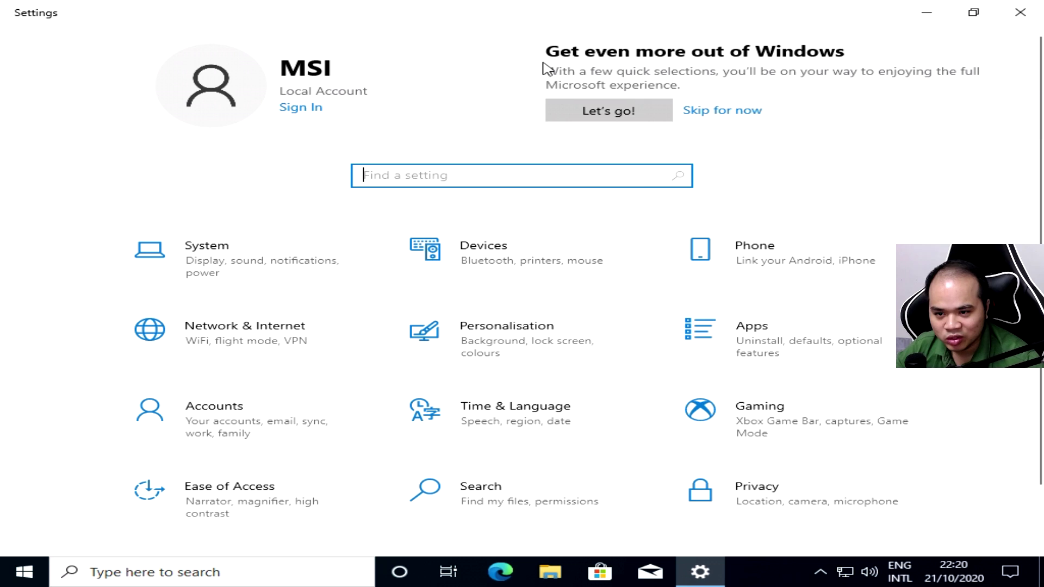
scroll(620, 368, down, 1)
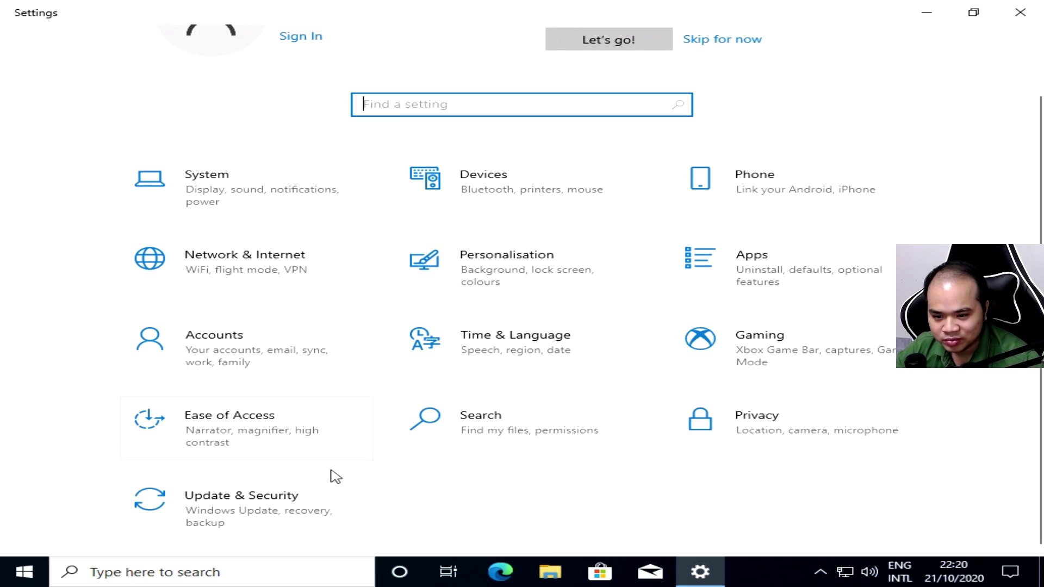
Open Windows Update under Update & Security and check for updates
click(294, 499)
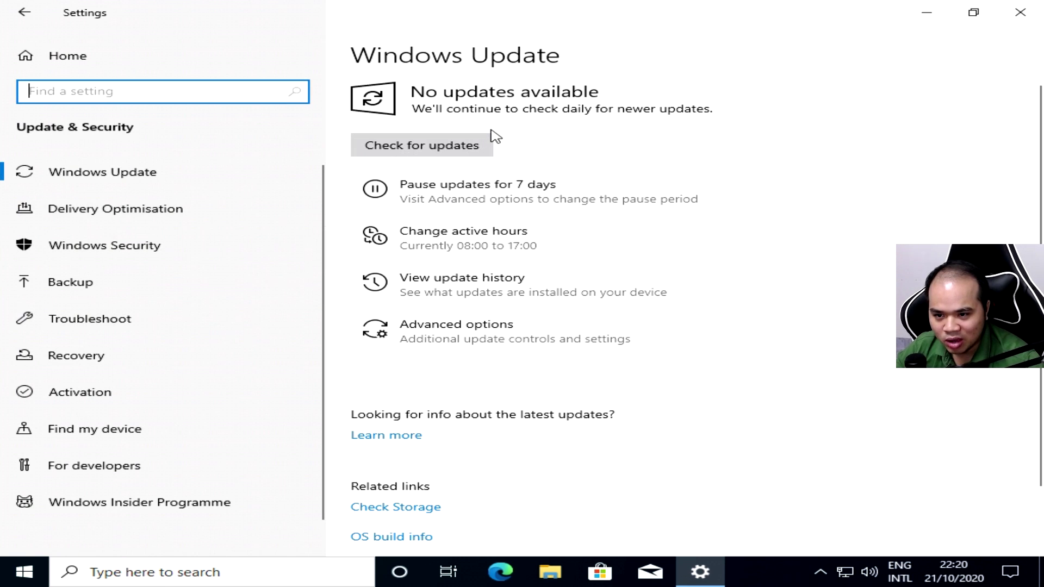
click(451, 145)
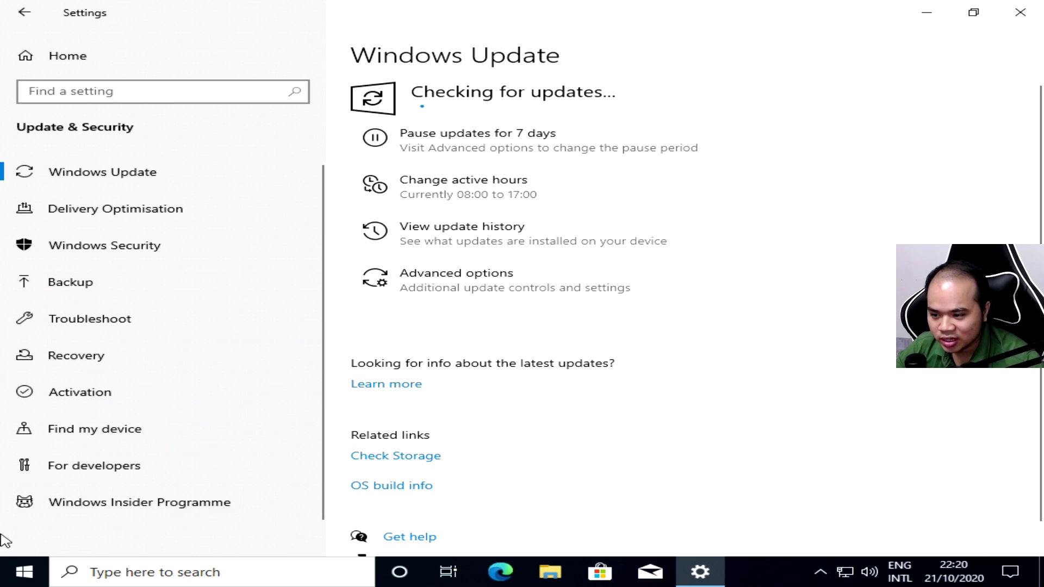
Open Device Manager, inspect the device under Display adaptors, and minimise the window
right_click(27, 569)
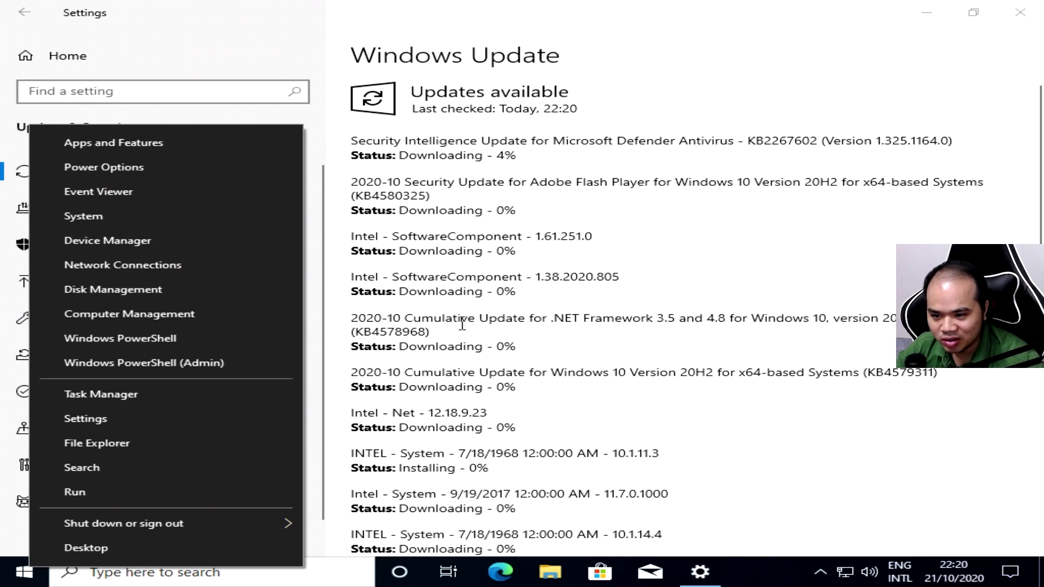
scroll(477, 415, down, 5)
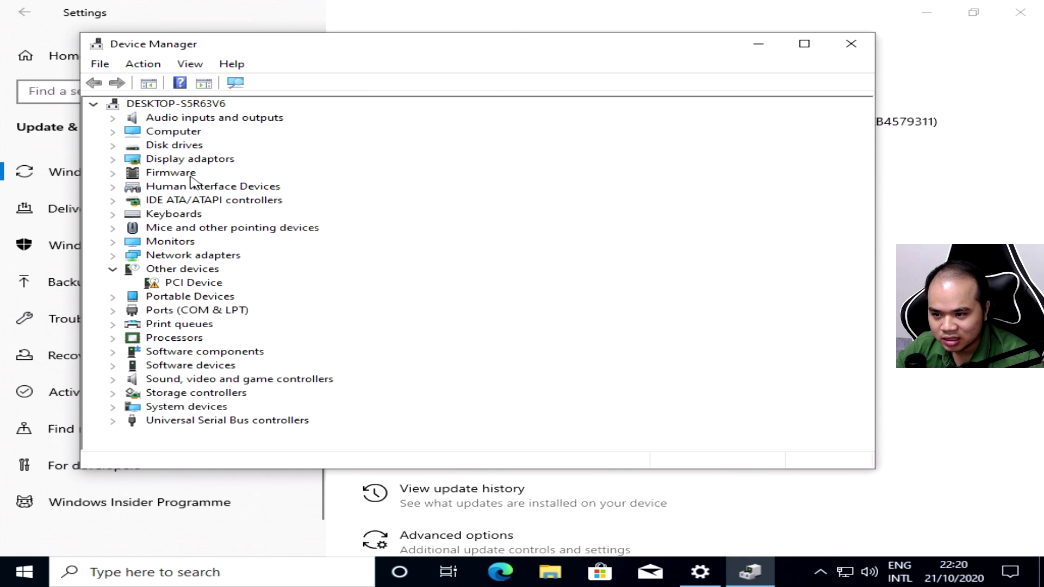
double_click(196, 163)
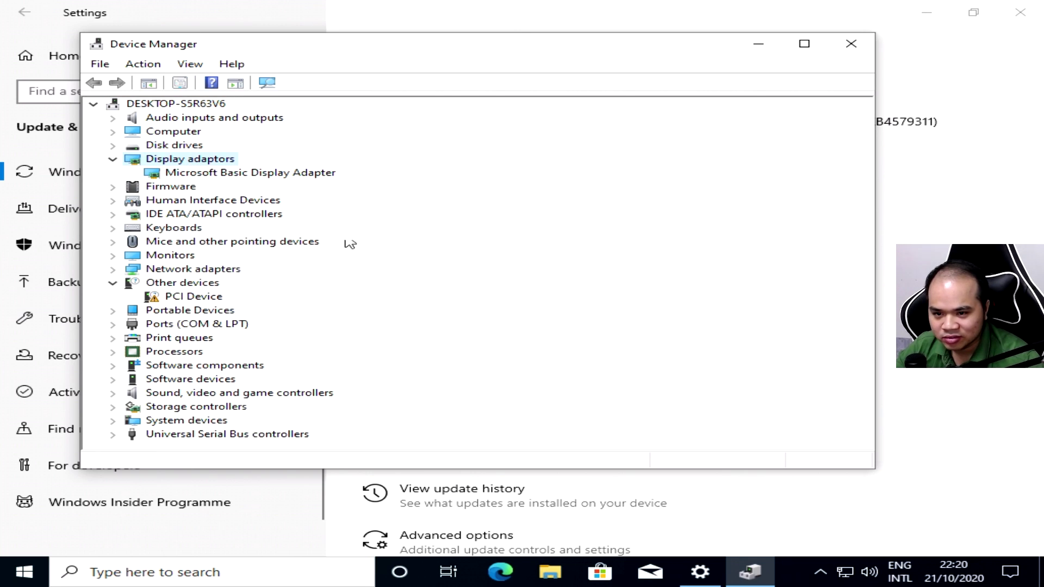
click(759, 45)
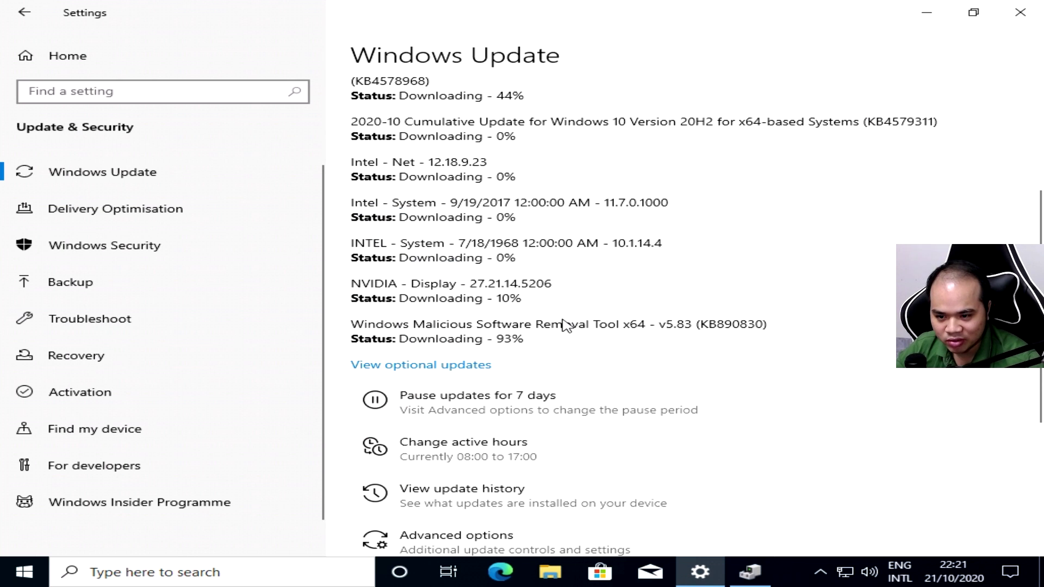
Review the download and install status of the listed Windows updates and minimise Settings
scroll(564, 319, up, 3)
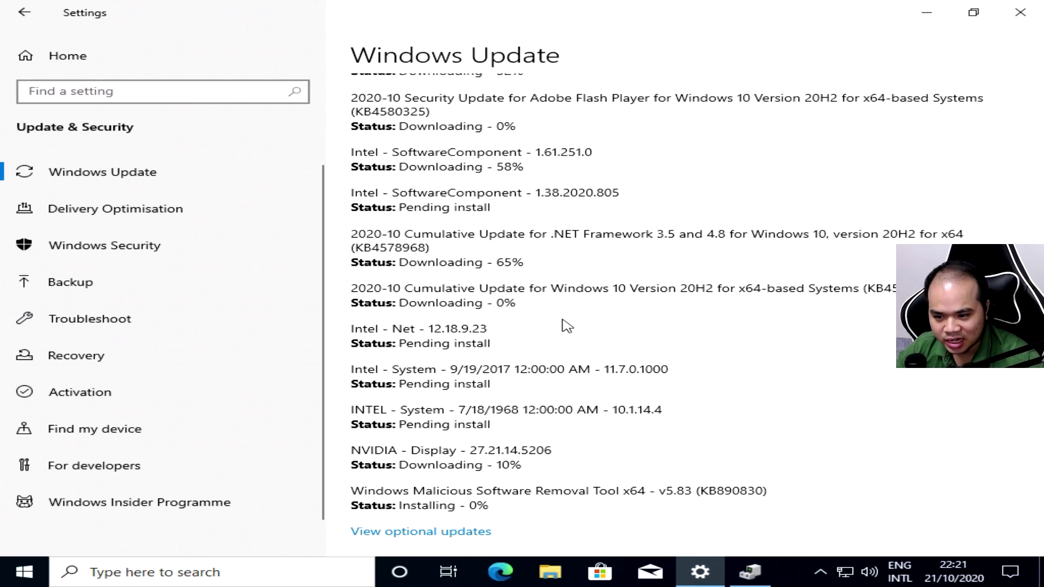
scroll(566, 326, up, 2)
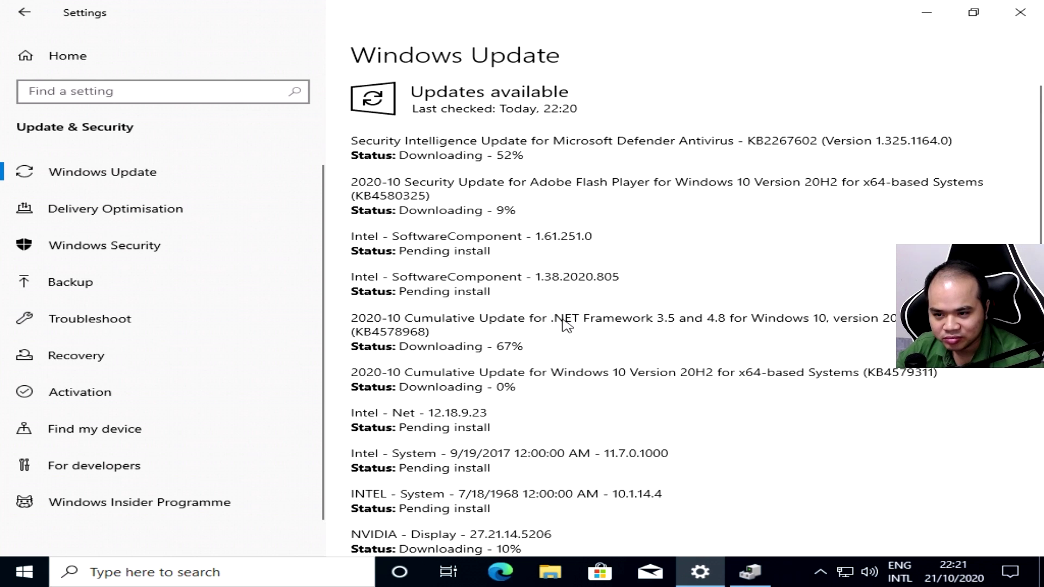
scroll(565, 326, down, 4)
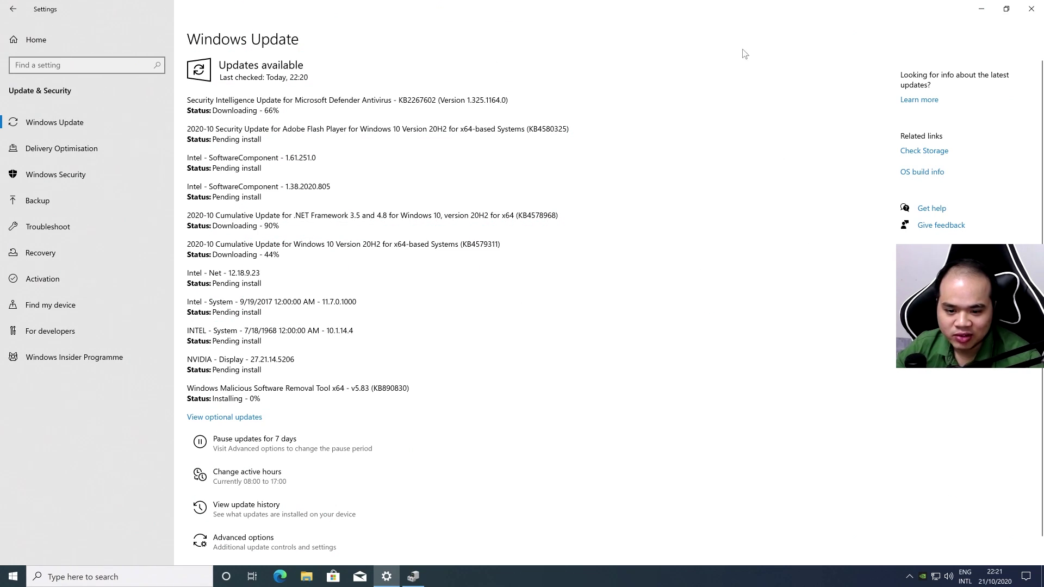
click(982, 9)
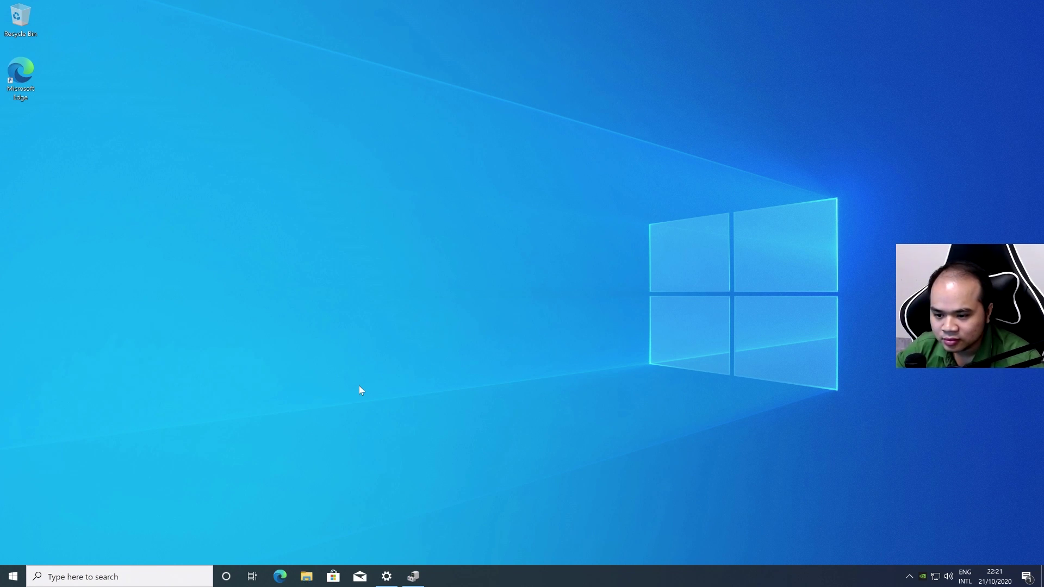
Bring Device Manager back up and expand Network adapters to inspect the installed adapter
right_click(375, 376)
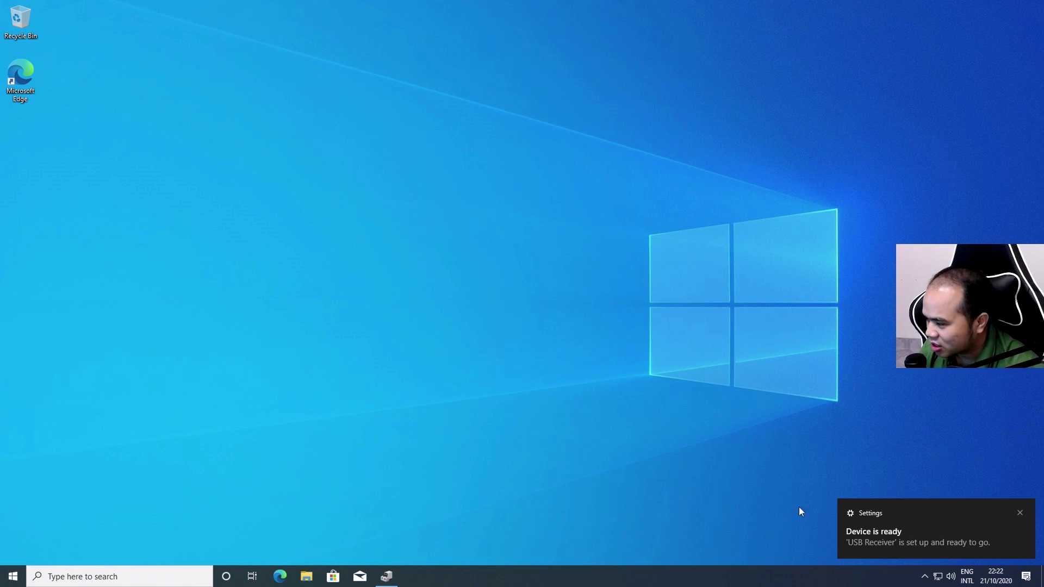
click(387, 577)
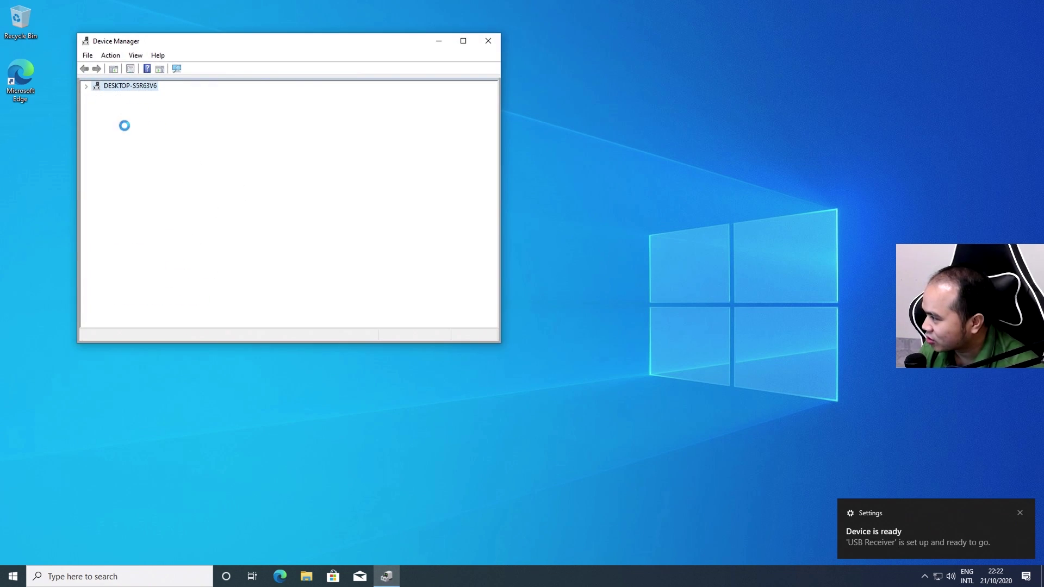
double_click(124, 203)
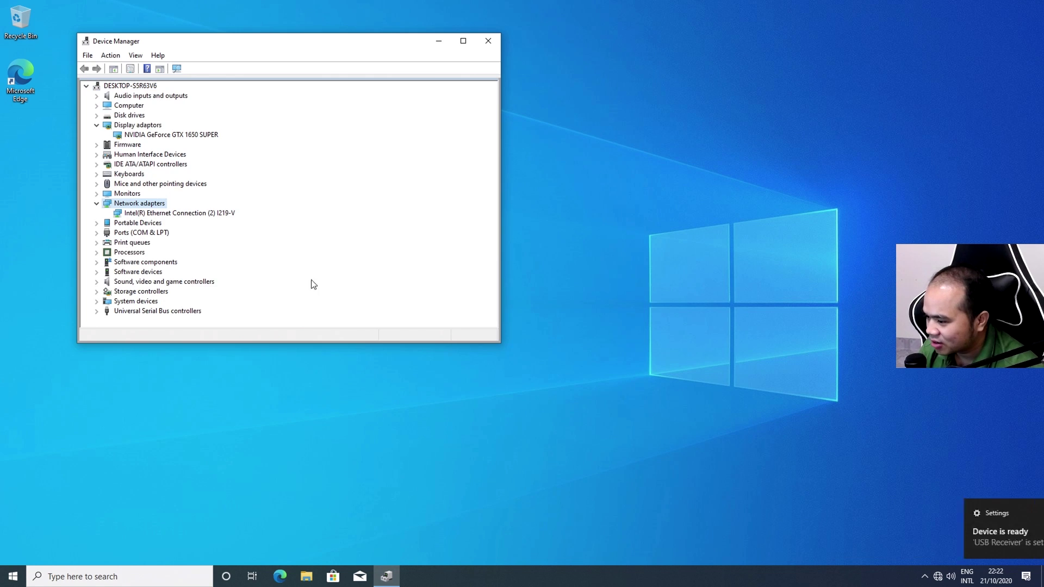
Reopen Windows Update in Settings, retry the failed NVIDIA - Display - 27.21.14.5206 update, and minimise Settings
click(1026, 576)
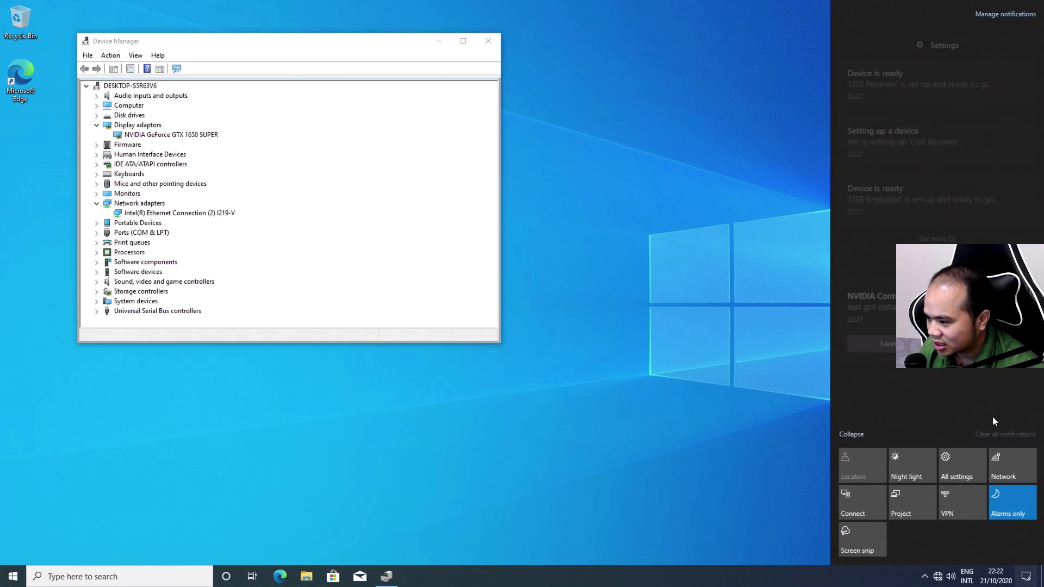
click(960, 475)
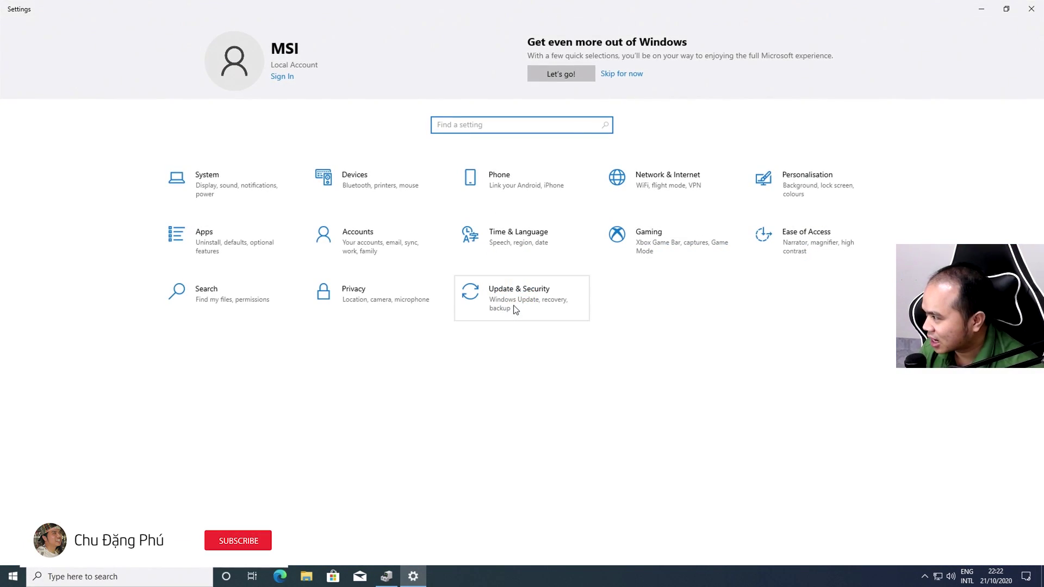
click(516, 310)
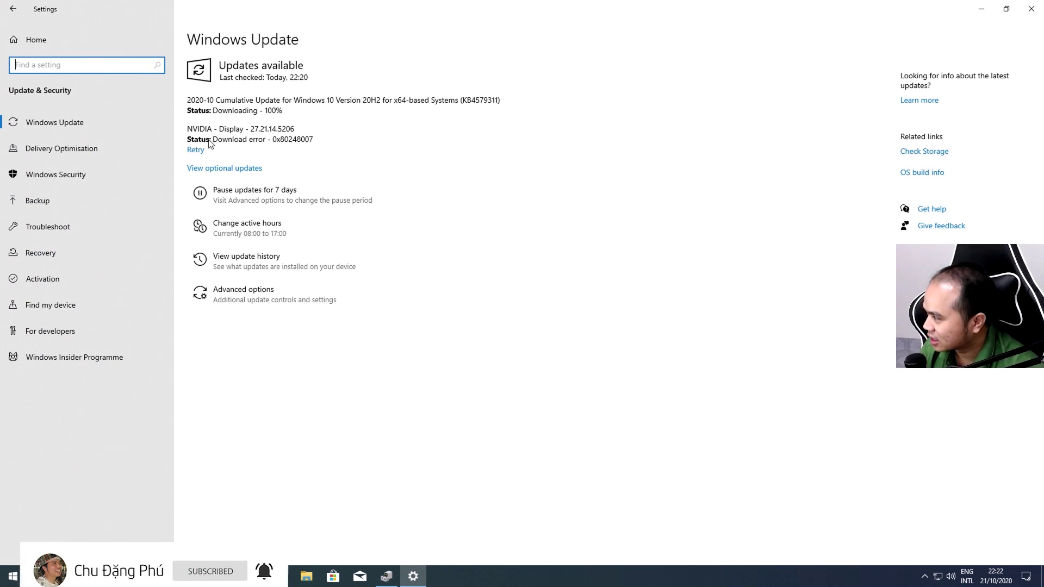
click(198, 153)
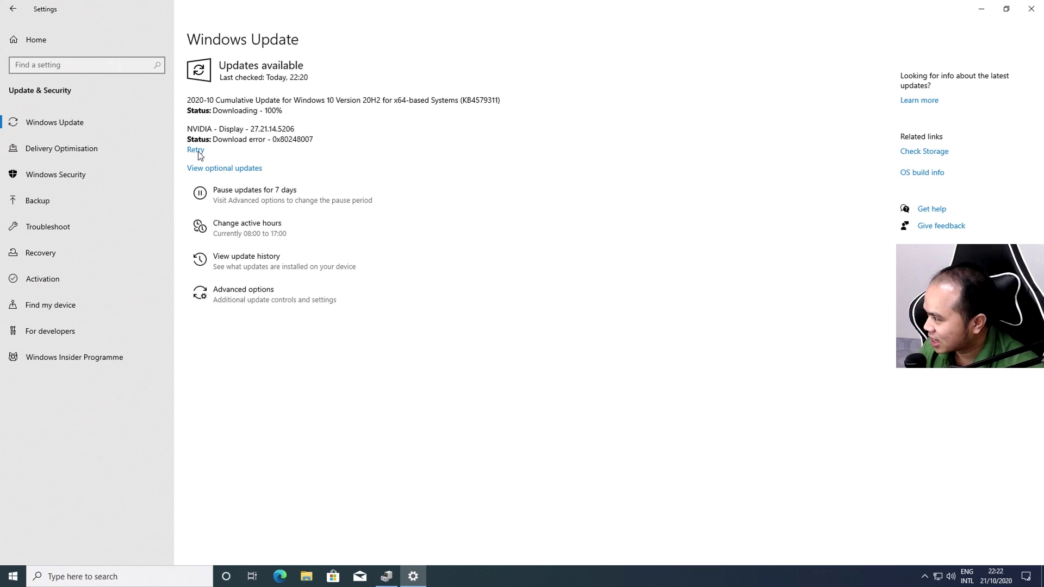
click(196, 150)
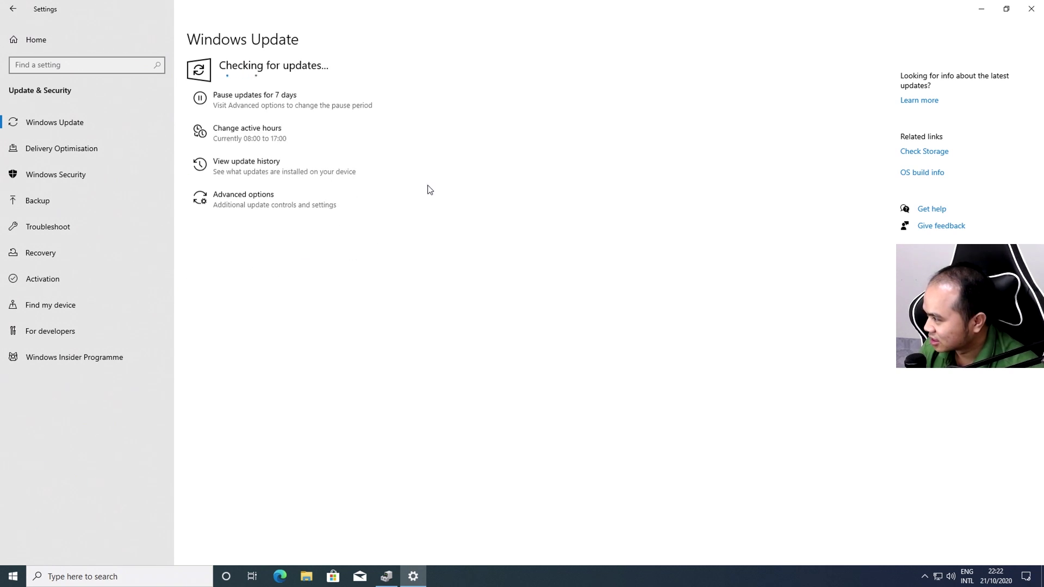
click(979, 8)
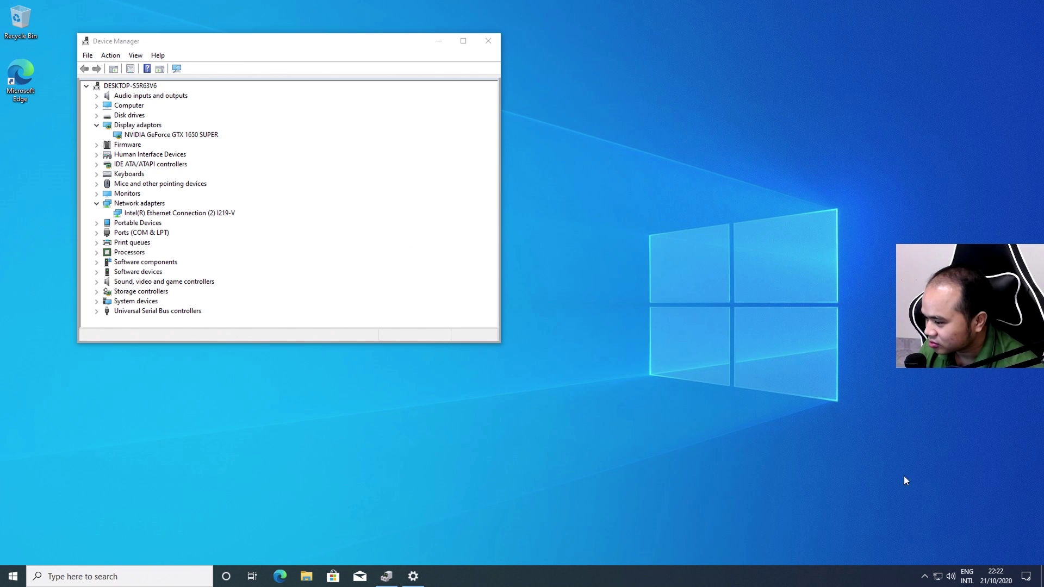
Recheck the status of the Windows updates, and clear the desktop by closing Settings and minimising Device Manager
click(1026, 577)
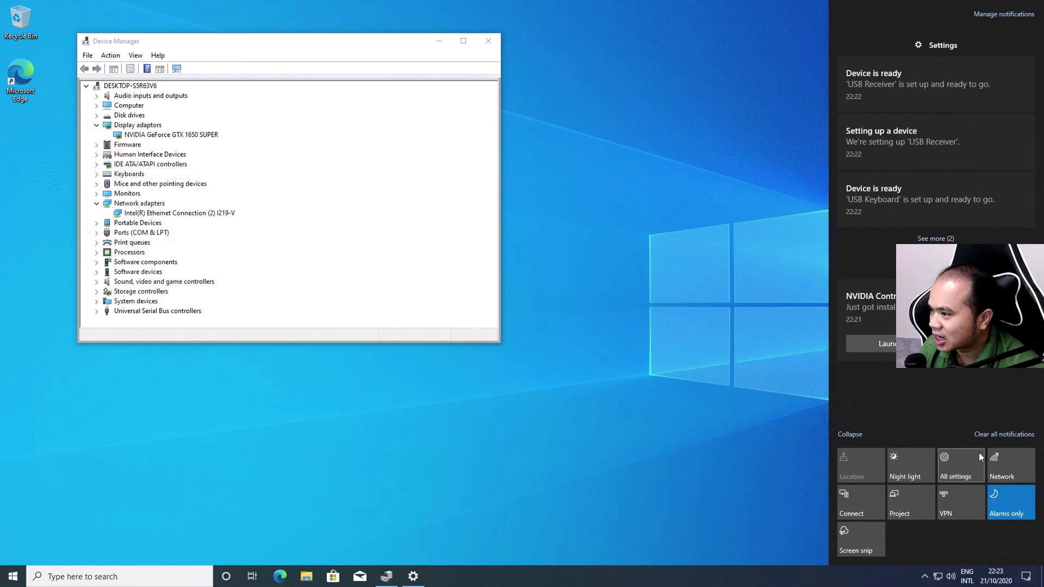
click(978, 455)
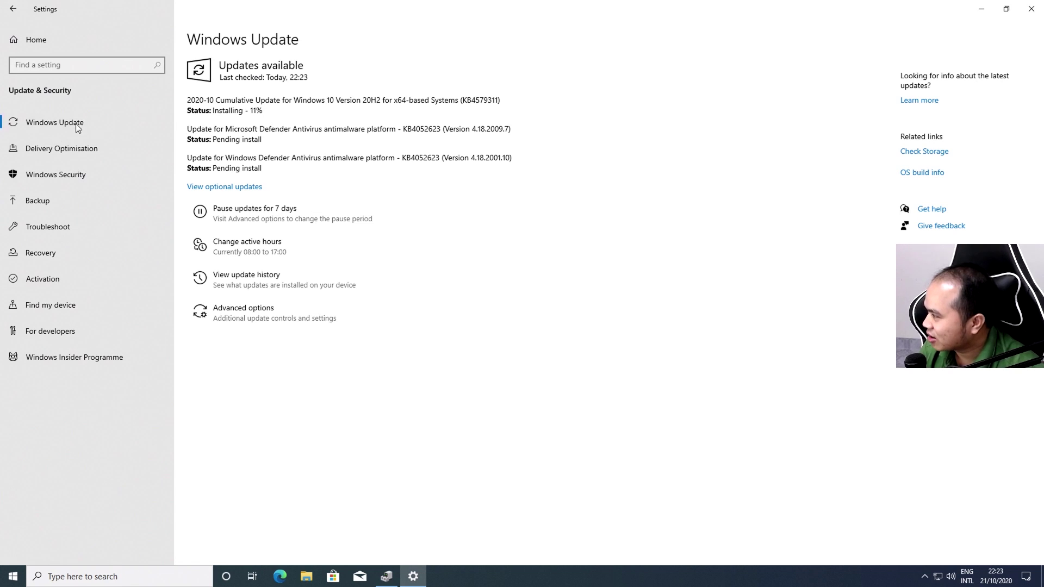
click(22, 38)
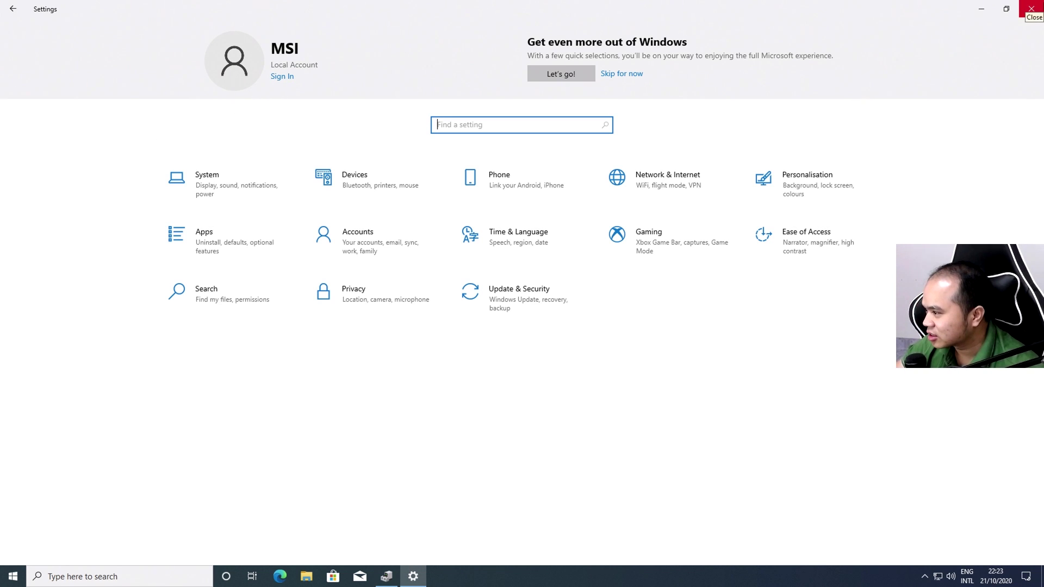
click(1032, 8)
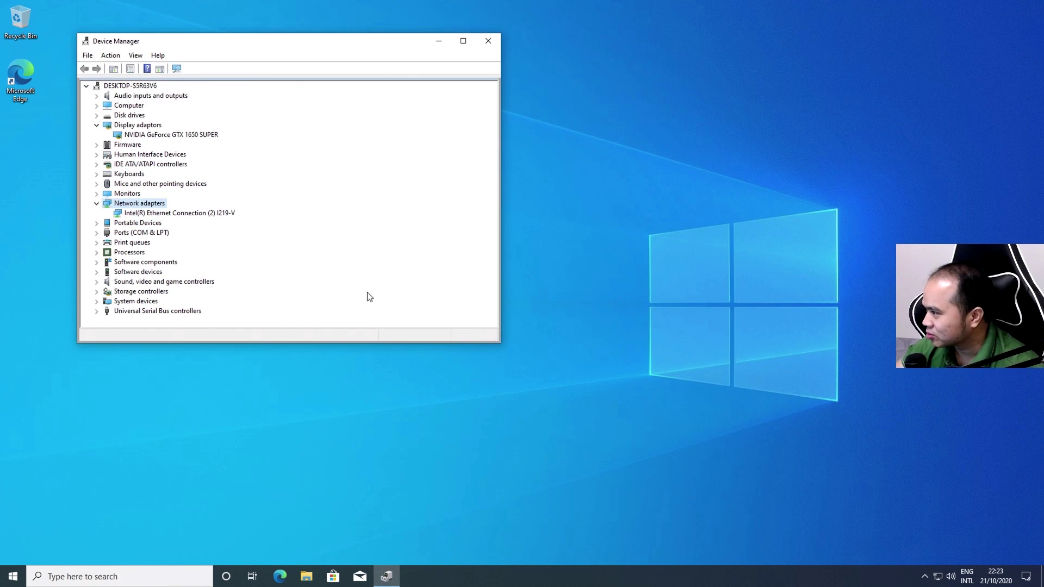
click(439, 41)
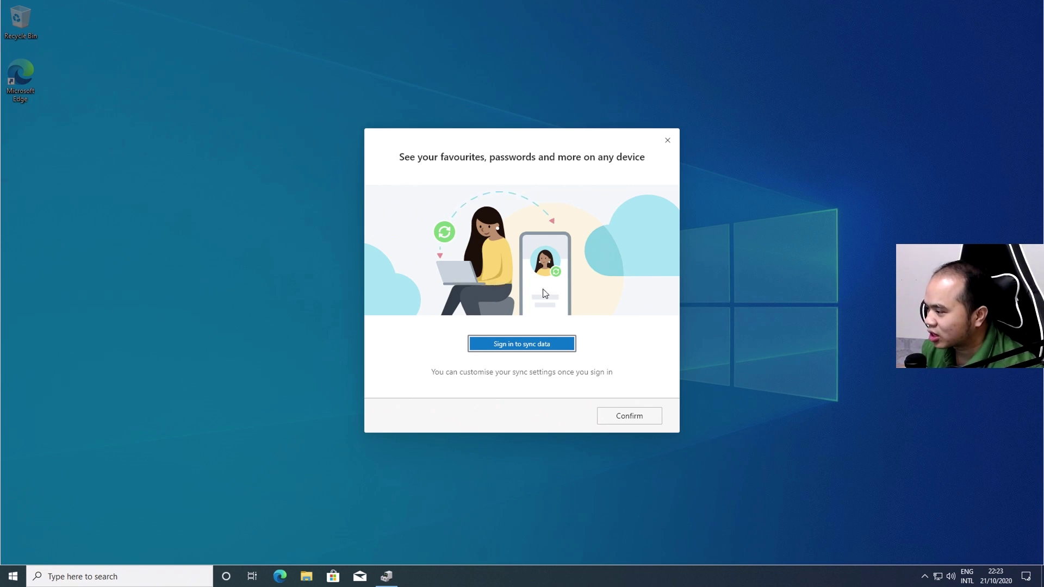
Finish the Microsoft Edge first-run setup without signing in to sync data, and open Edge on a new tab
click(506, 341)
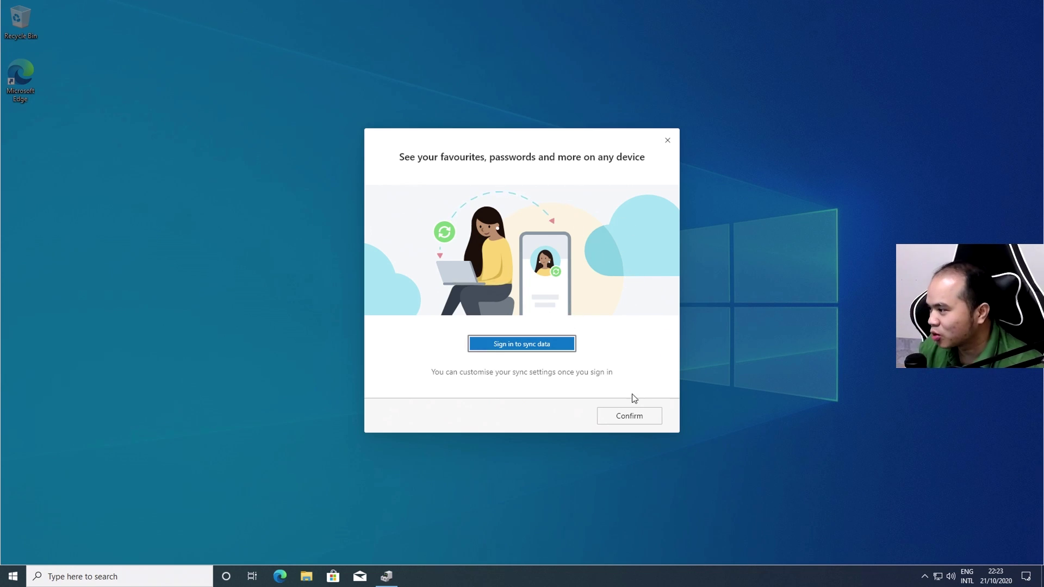
click(626, 420)
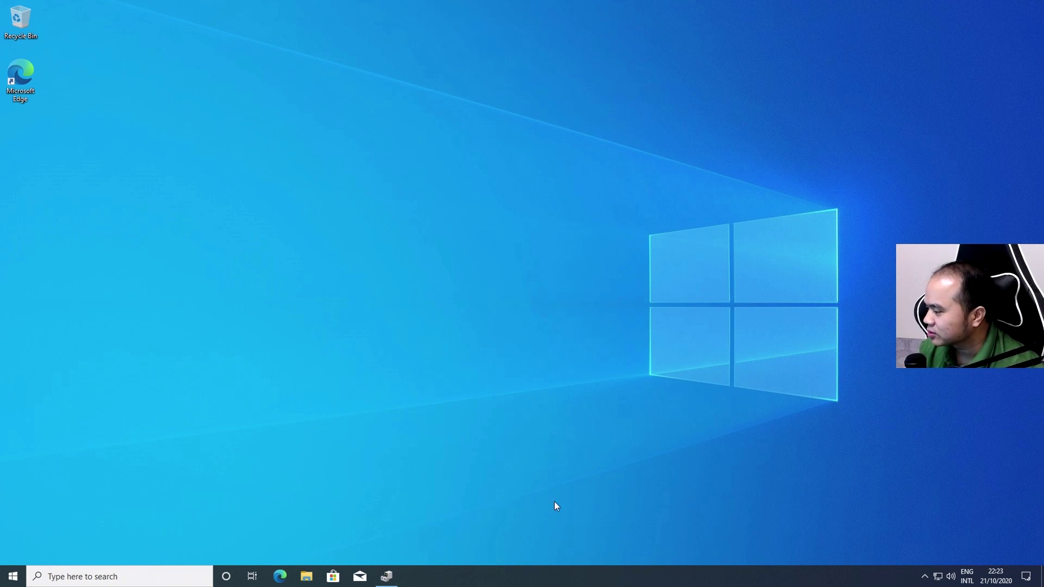
click(924, 577)
click(276, 570)
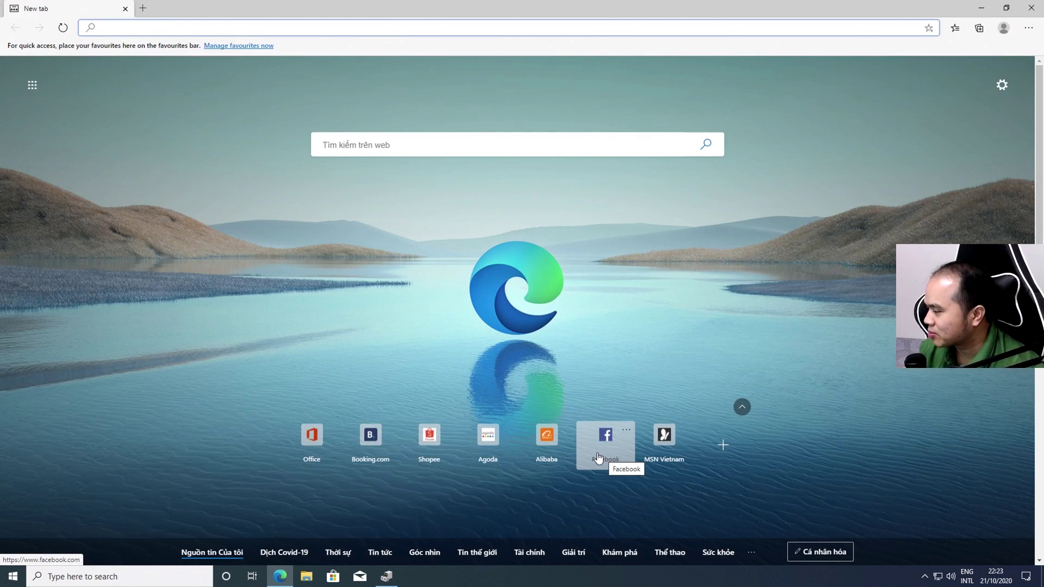
Browse the news feed on the Edge new tab page and look through the browser's main menu
scroll(599, 245, down, 3)
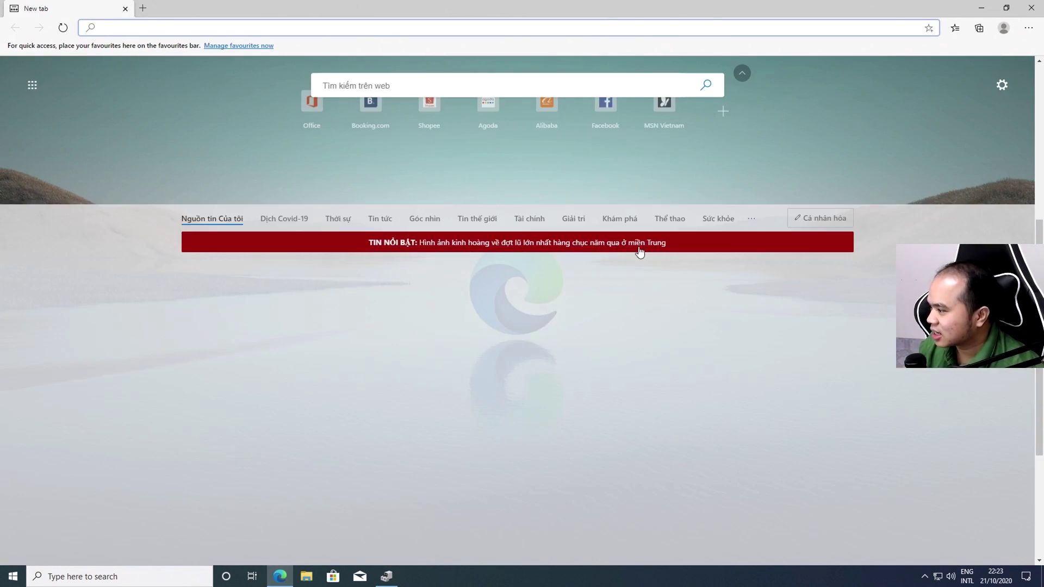
scroll(636, 255, up, 2)
scroll(638, 256, down, 5)
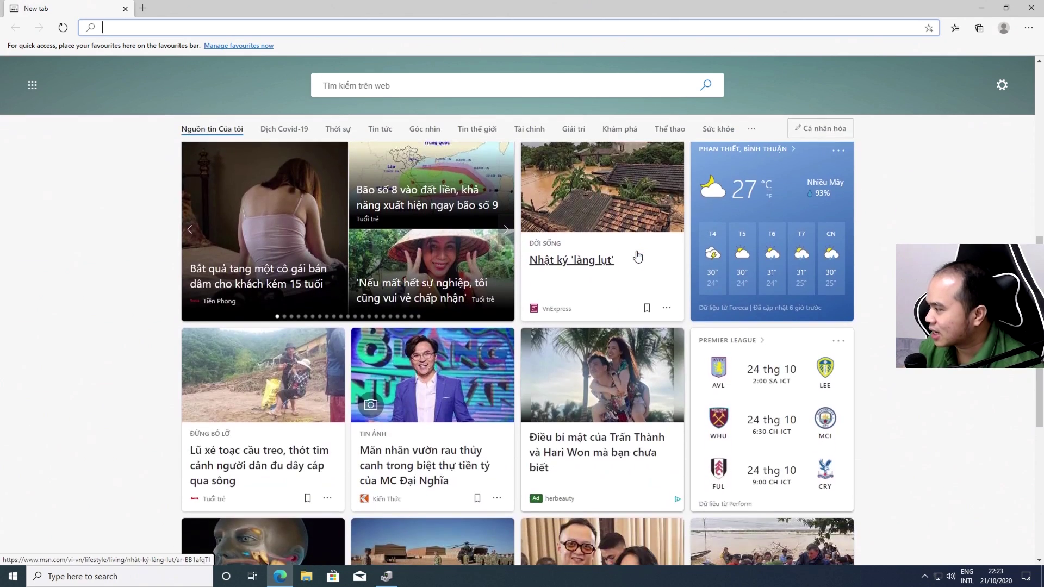
scroll(638, 255, down, 8)
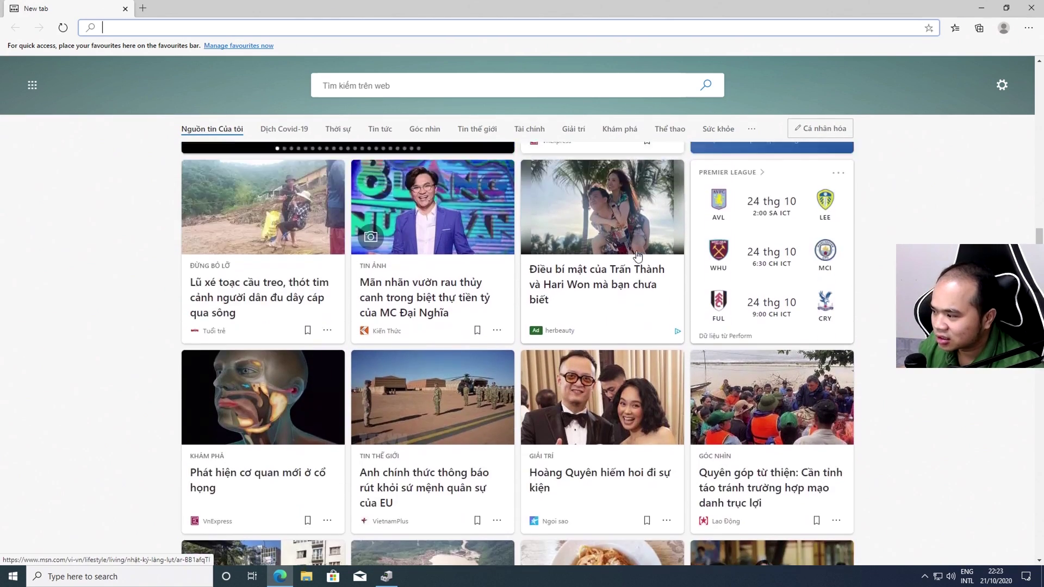
scroll(638, 255, up, 1)
scroll(638, 255, up, 10)
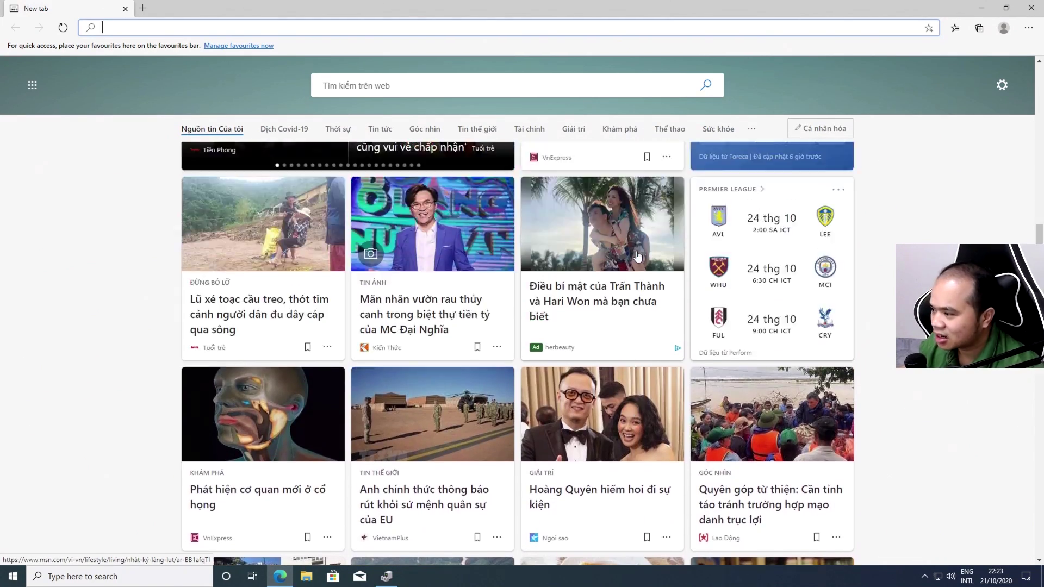
scroll(637, 253, down, 10)
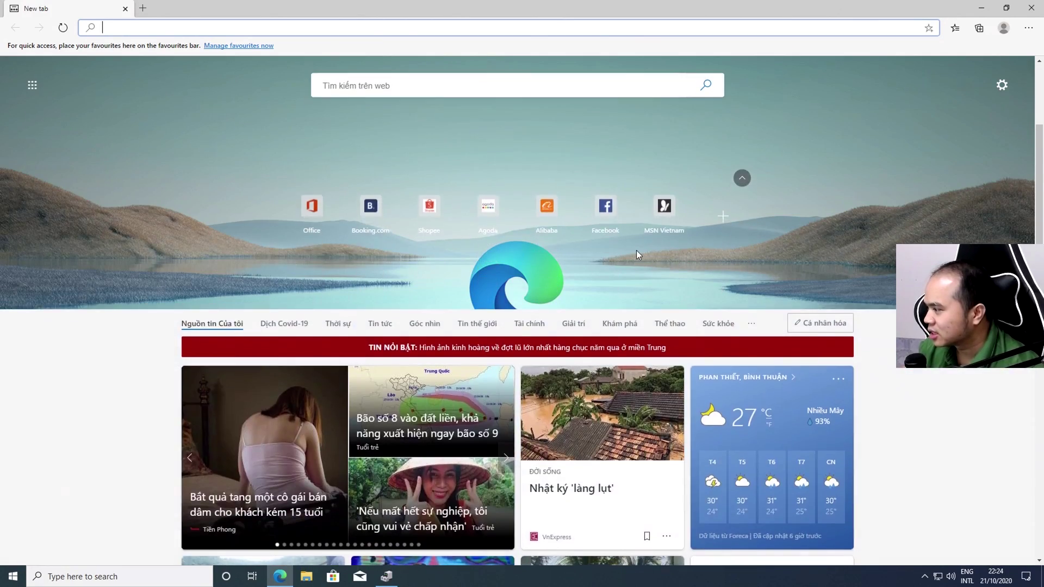
scroll(638, 255, up, 6)
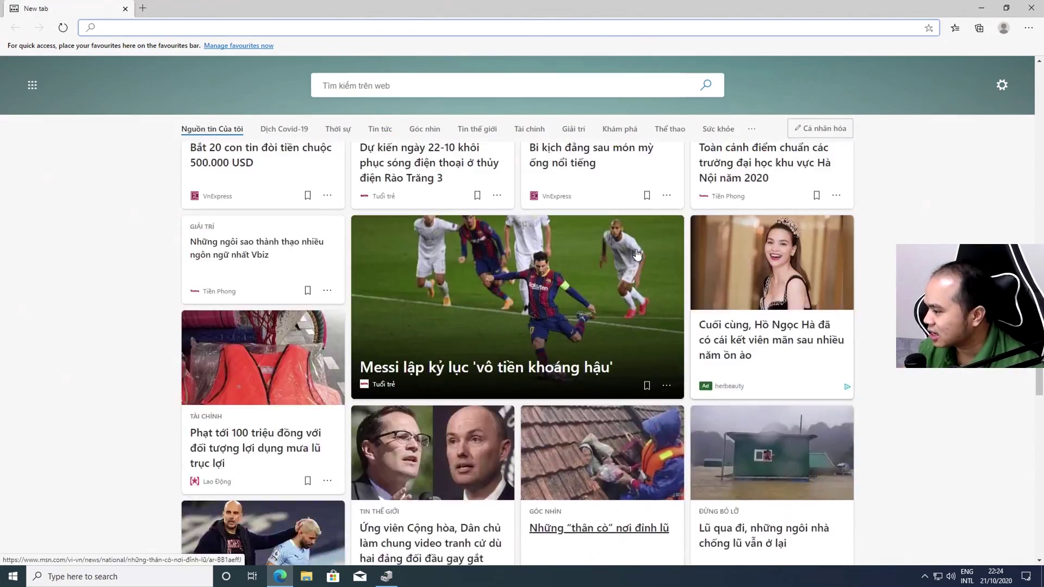
click(1024, 29)
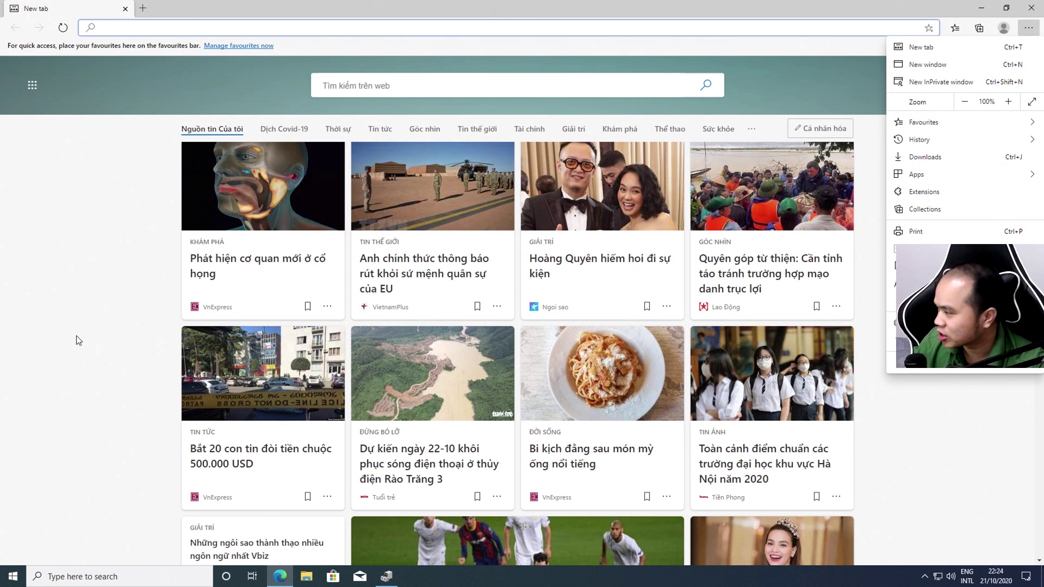
click(73, 314)
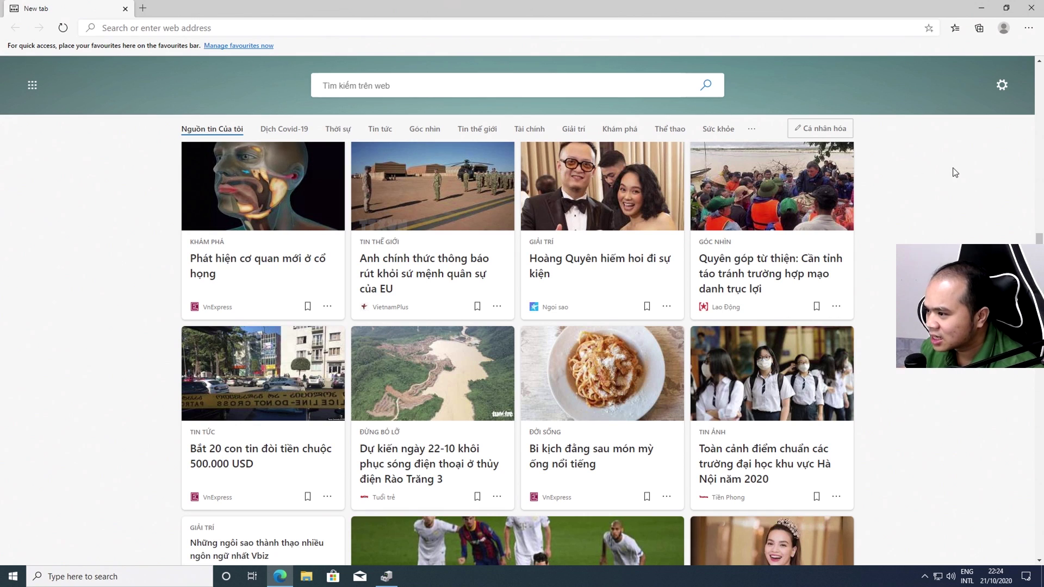
Look through more stories in the Vietnamese news feed on the new tab page
scroll(954, 172, up, 10)
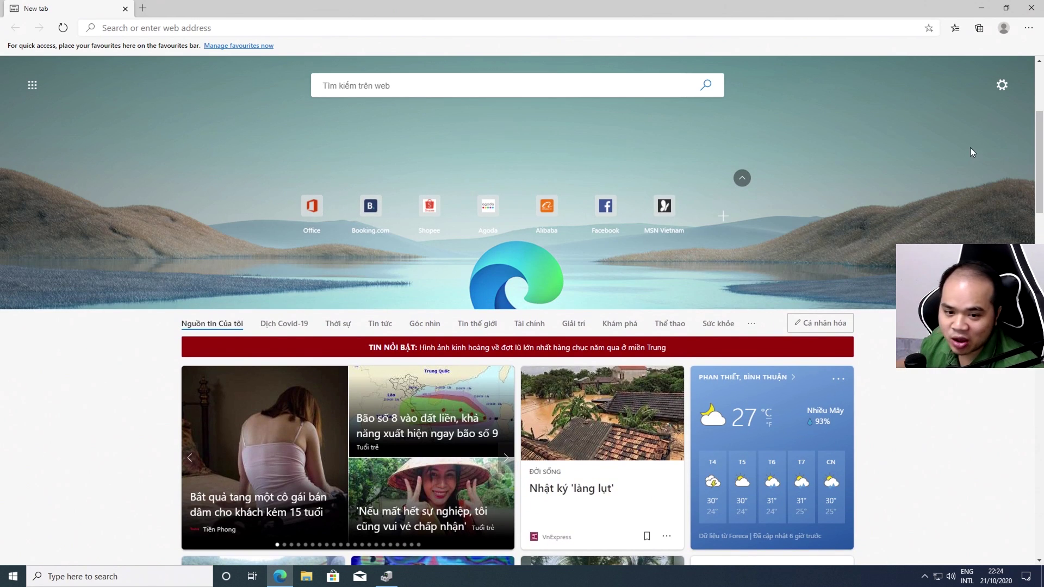
scroll(965, 159, up, 2)
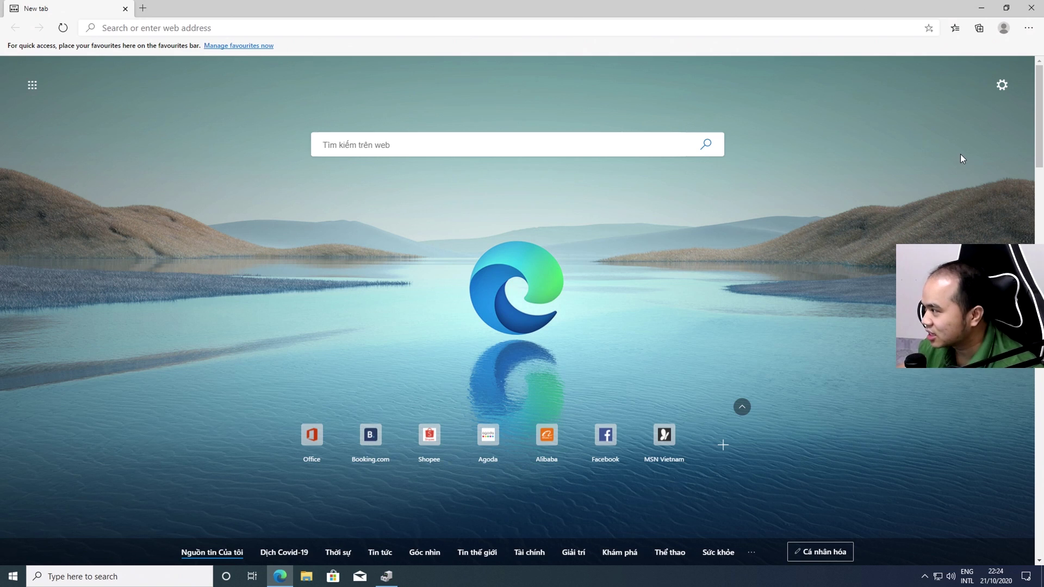
scroll(961, 188, down, 5)
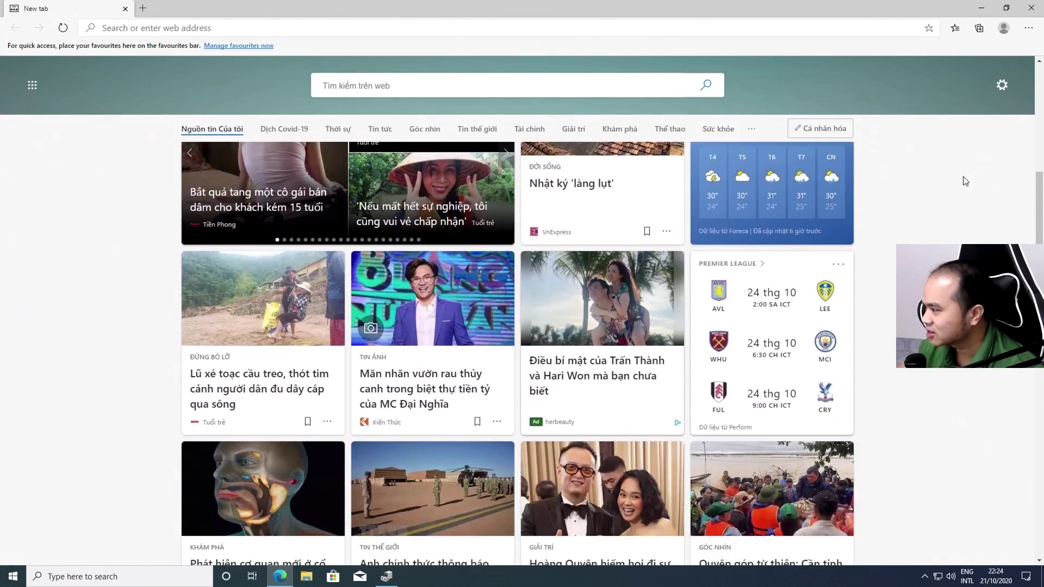
scroll(965, 173, down, 5)
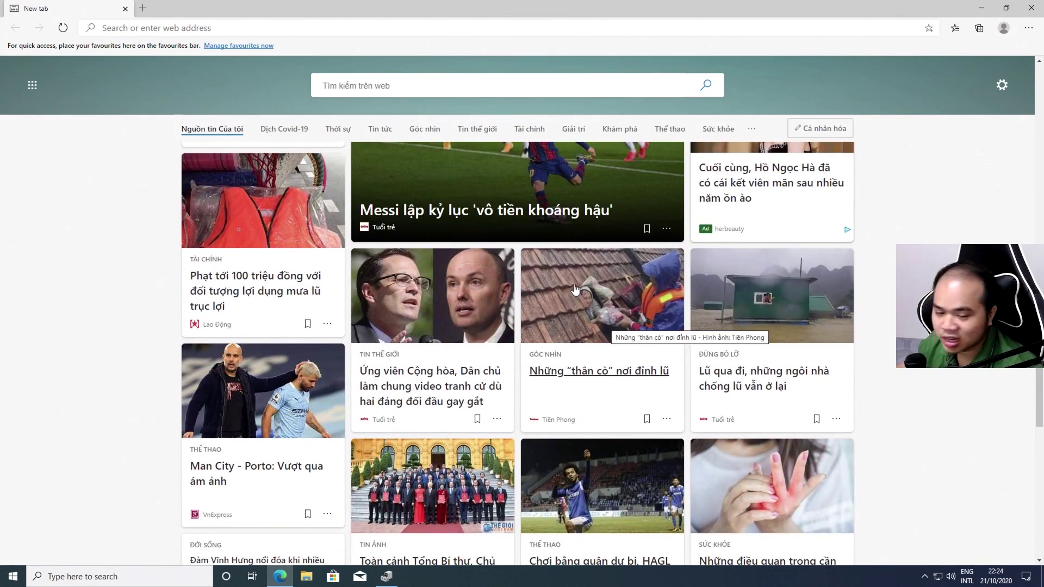
scroll(674, 356, down, 10)
scroll(676, 237, down, 2)
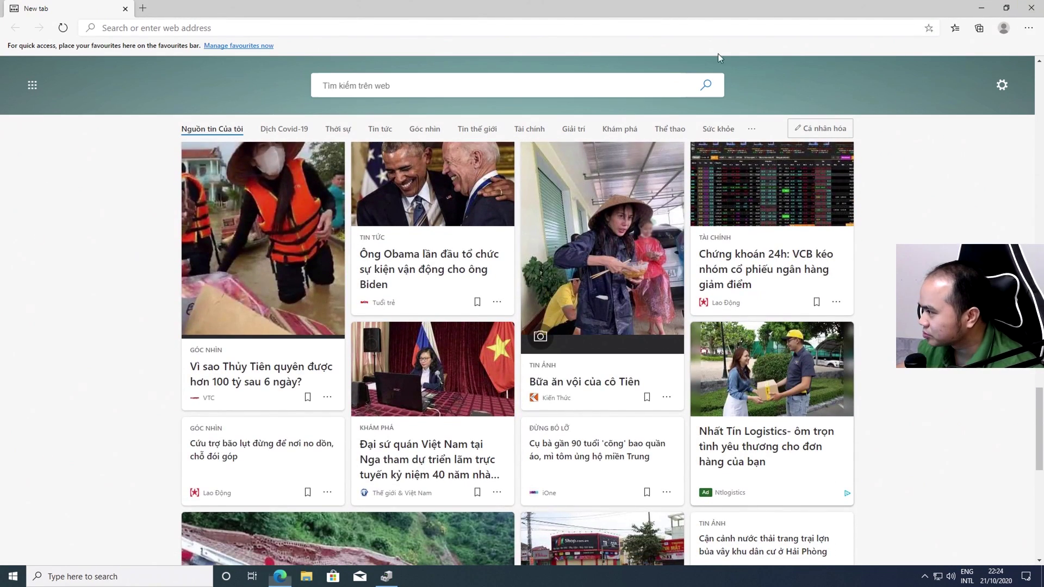
Show the desktop and look through the full app list and tiles in the Start menu
key(super+d)
click(13, 576)
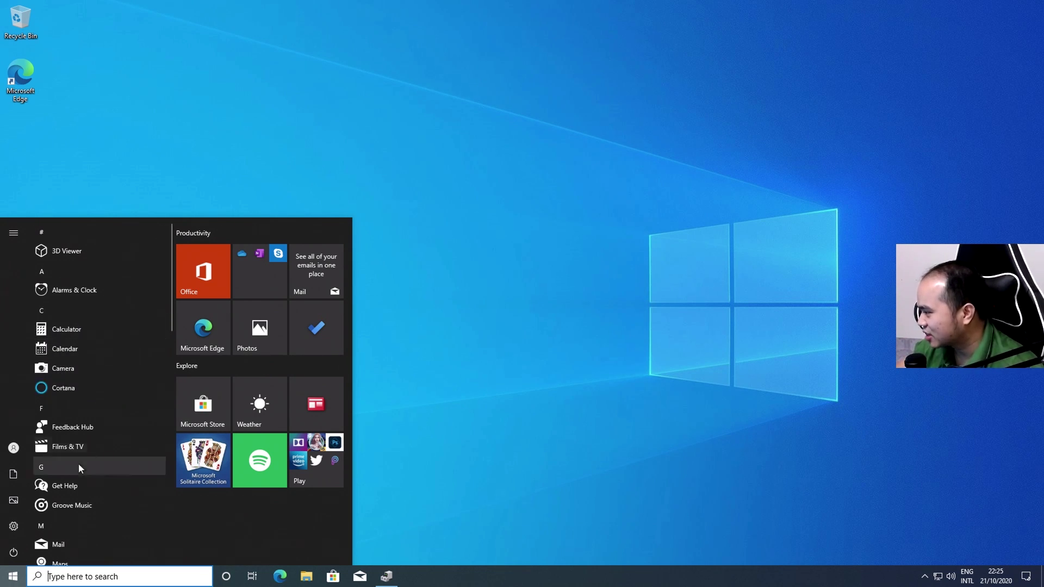
scroll(68, 481, down, 10)
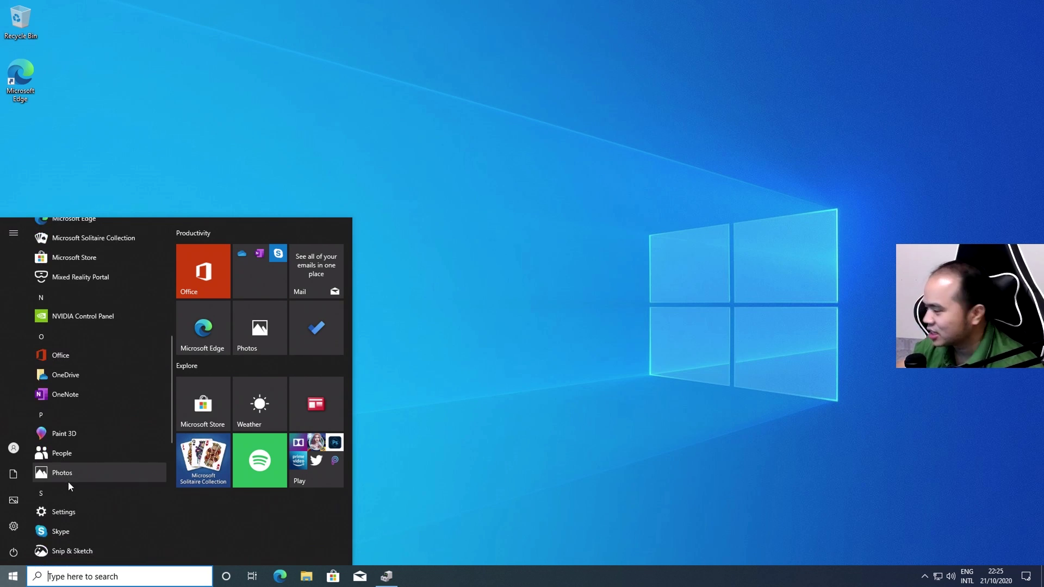
scroll(68, 481, down, 3)
scroll(67, 482, up, 8)
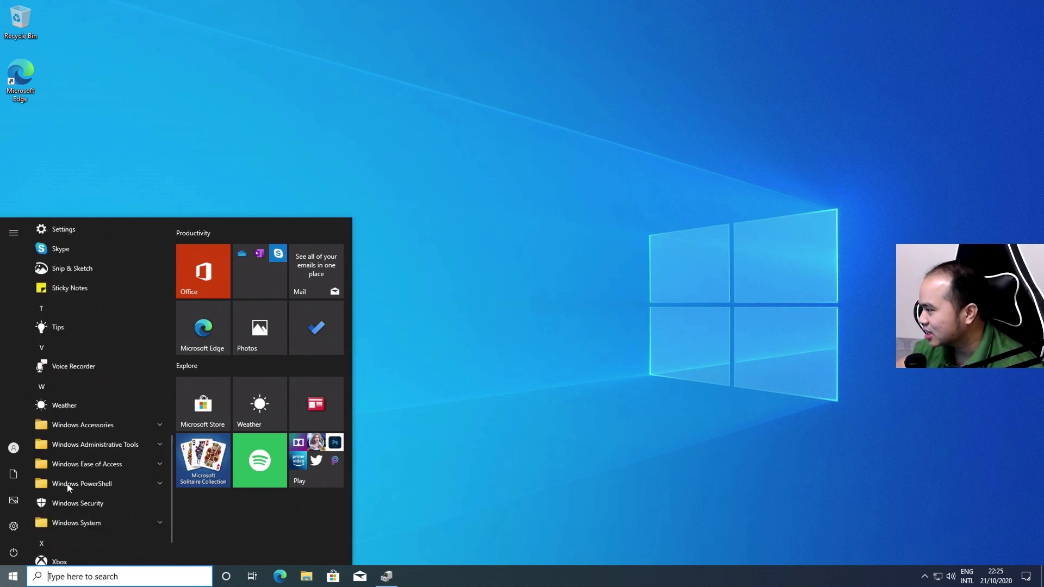
scroll(67, 484, up, 6)
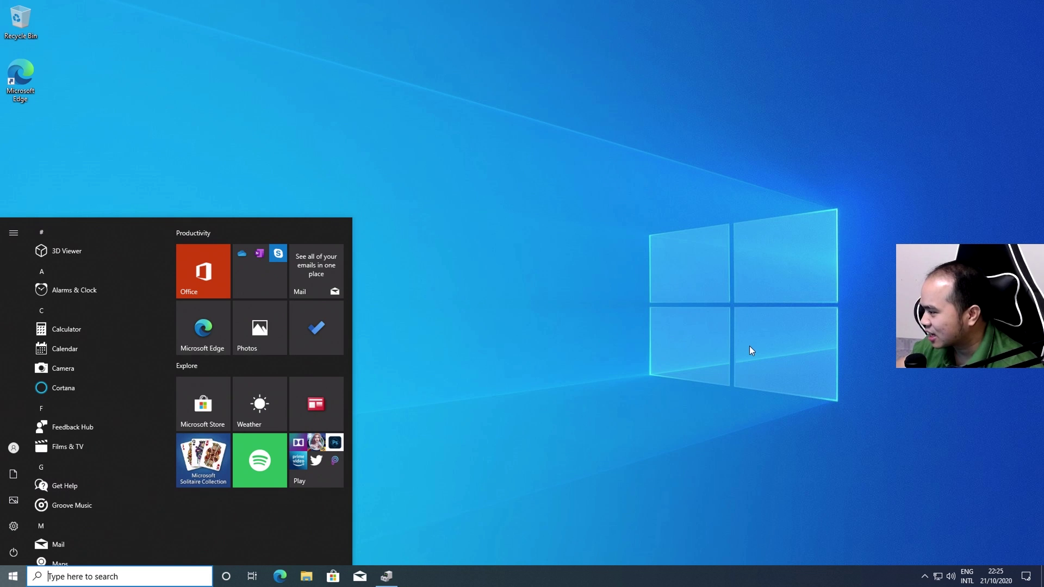
click(700, 329)
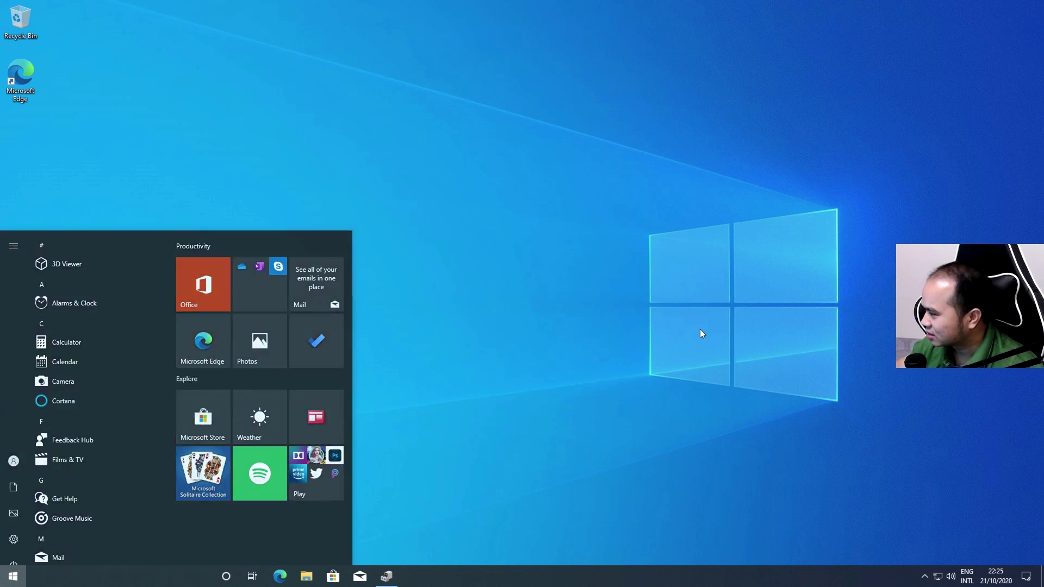
Apply the Windows (light) theme in the desktop personalisation settings, and check the Start menu's appearance with Settings minimised
right_click(486, 362)
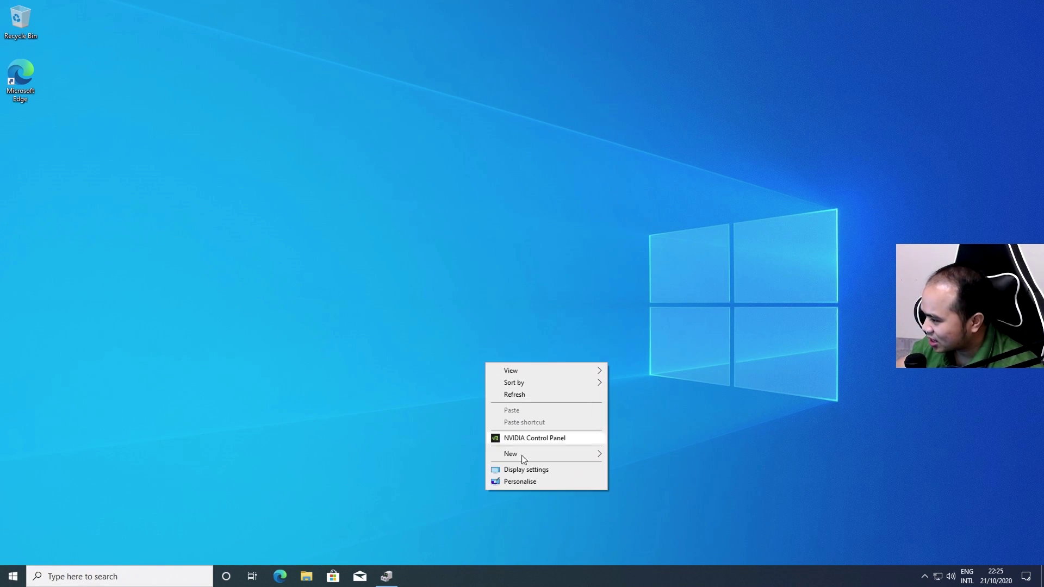
click(521, 483)
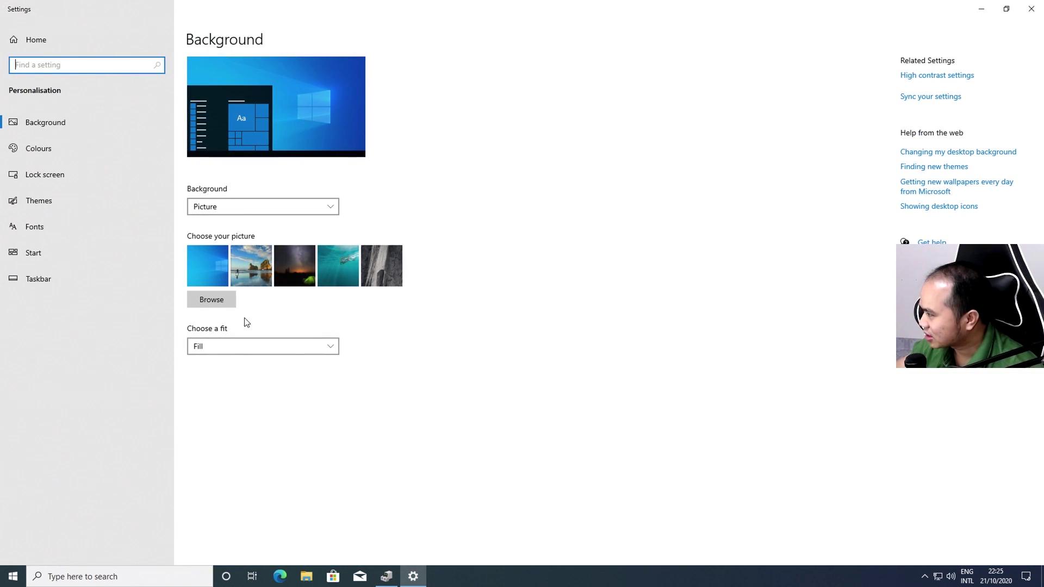
click(51, 206)
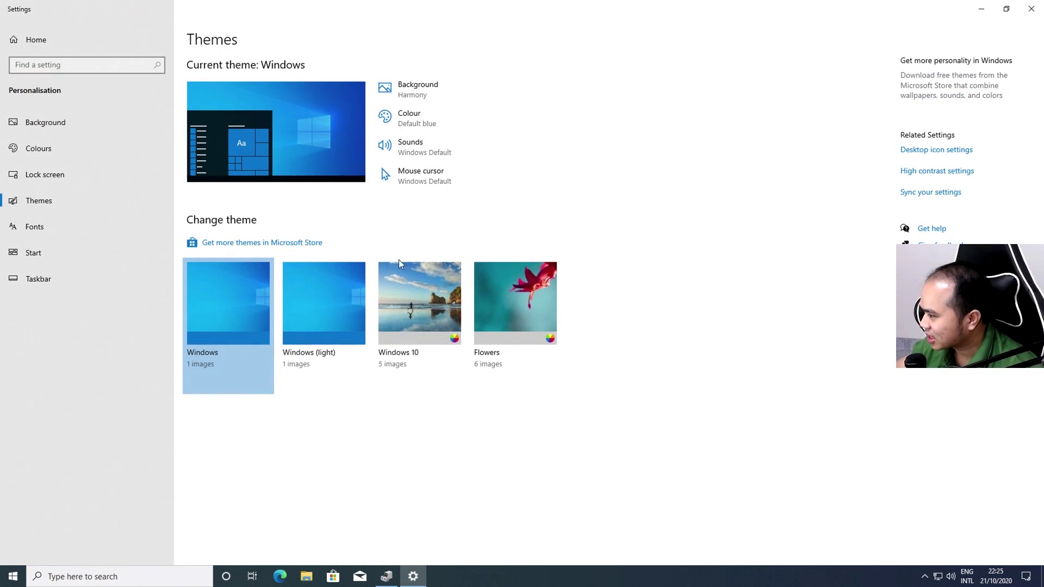
click(337, 309)
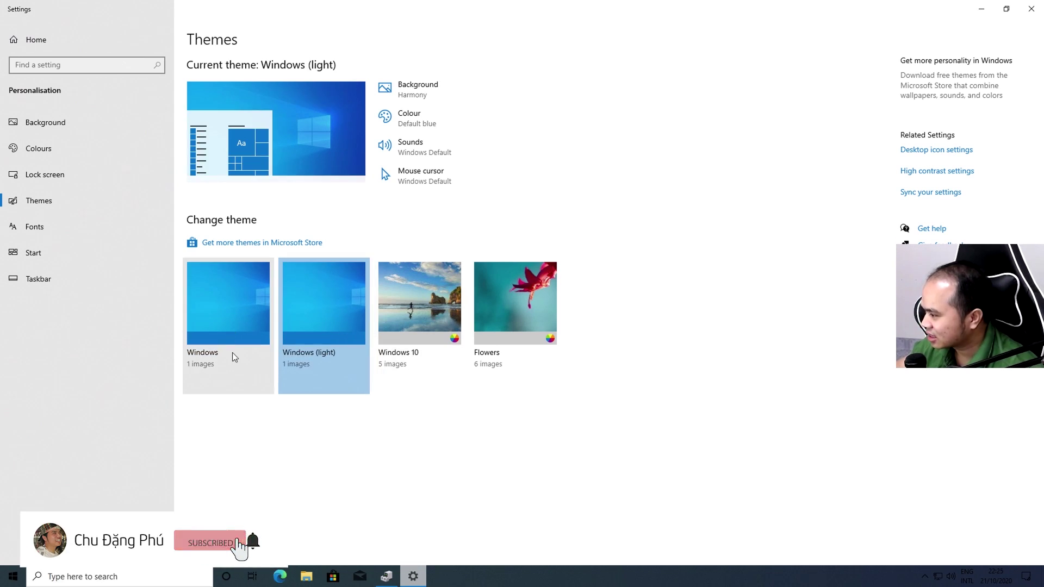
click(973, 15)
click(13, 577)
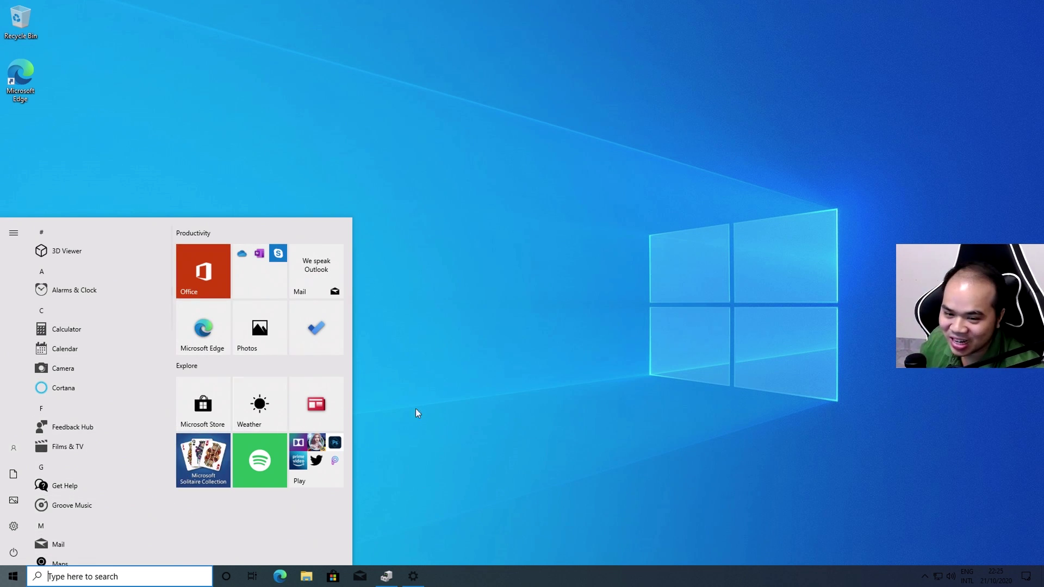
click(650, 364)
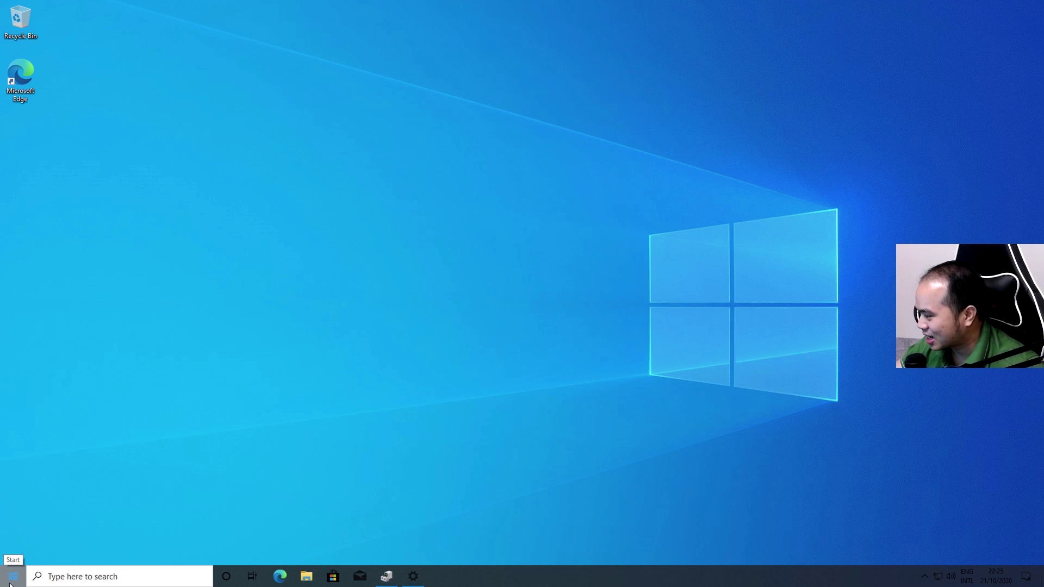
Have the accent colour picked automatically from the background in the Colours settings, check the Start menu, and close Settings
click(413, 577)
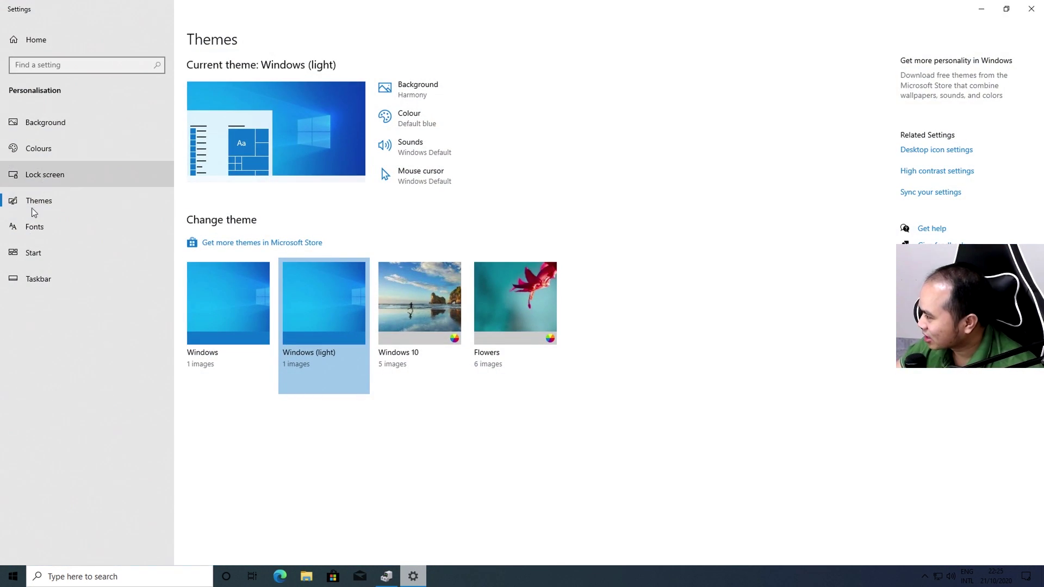
click(52, 155)
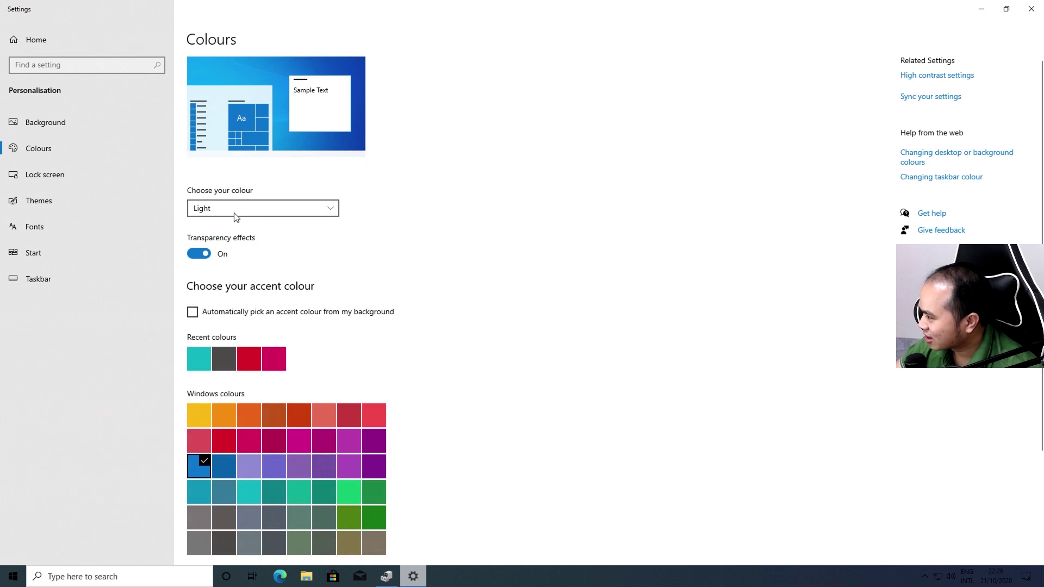
scroll(464, 342, down, 3)
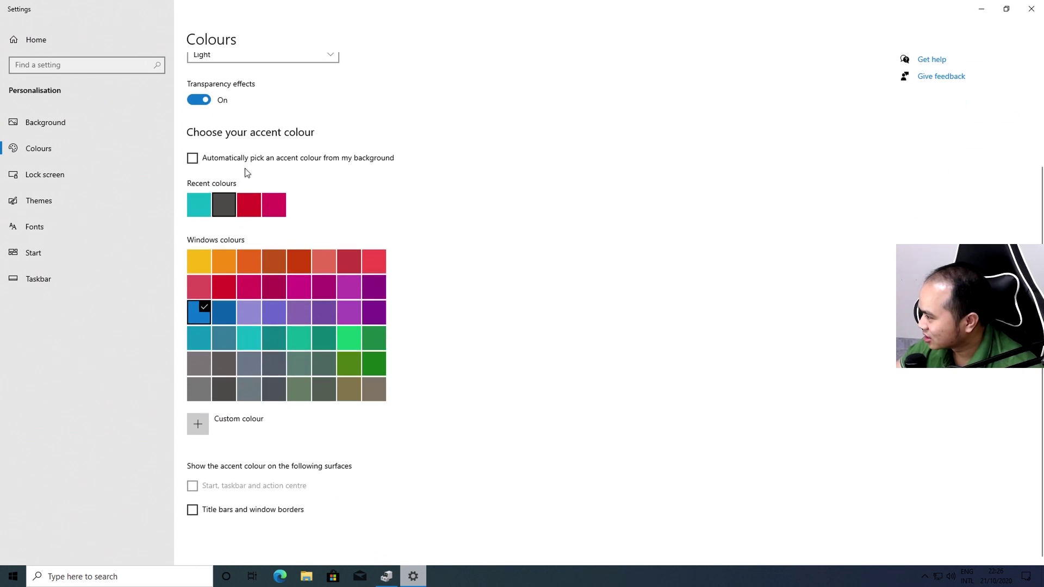
click(193, 159)
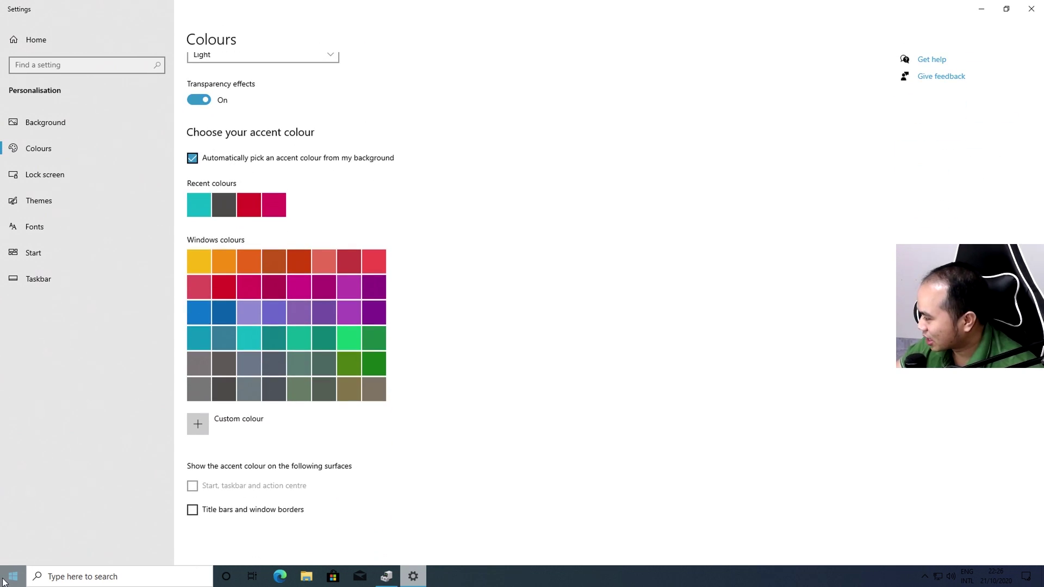
click(13, 577)
click(537, 392)
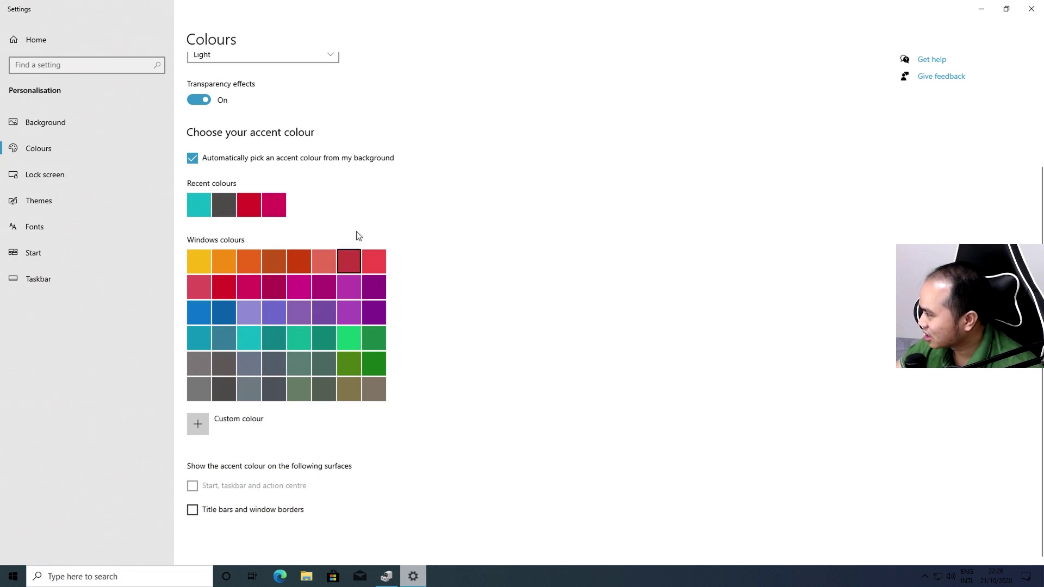
scroll(314, 191, up, 3)
click(39, 201)
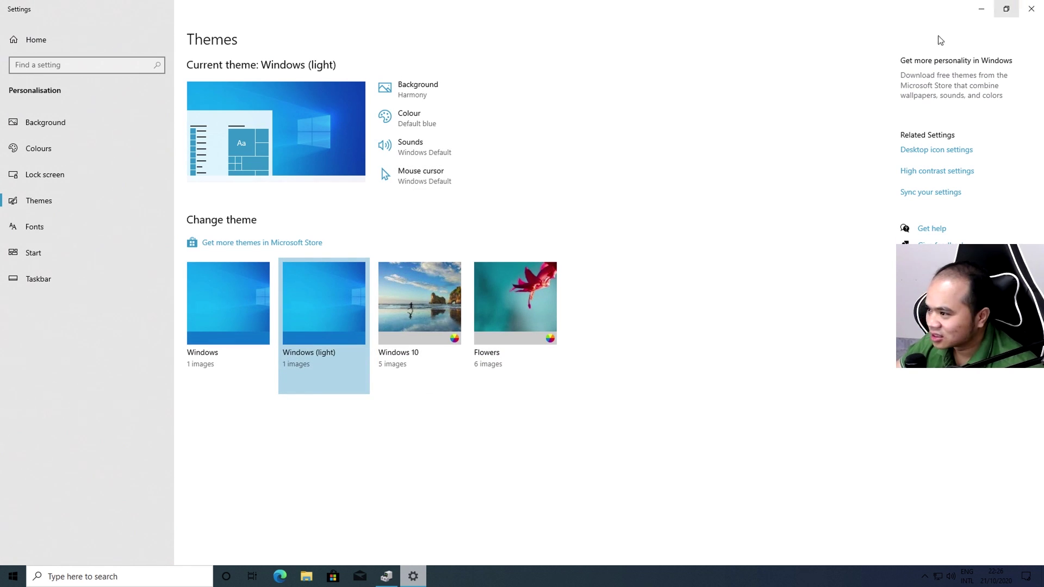
click(1031, 9)
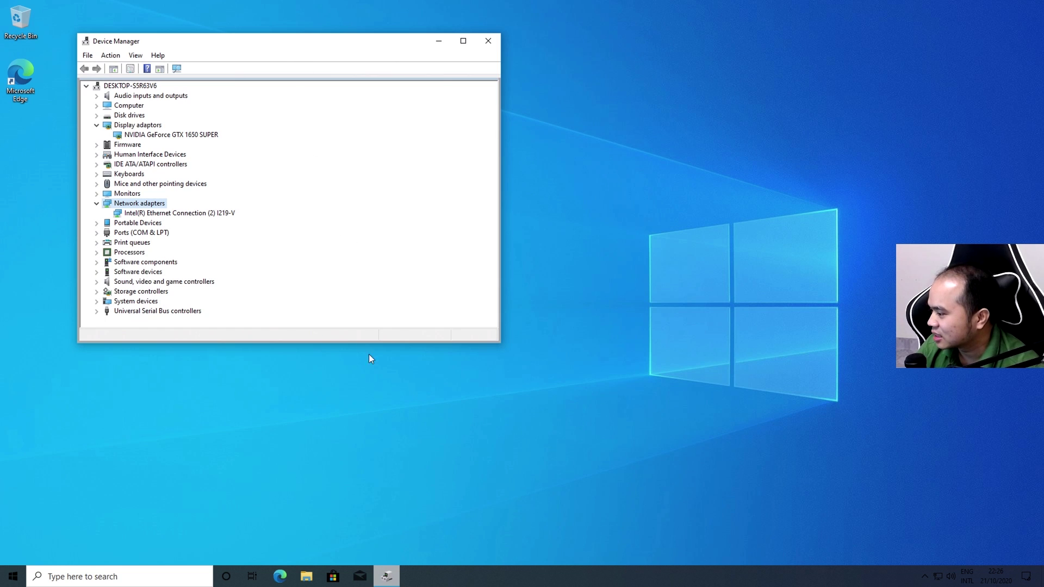
Look over the device list in Device Manager, minimise it, and bring Edge up on a new tab
drag(328, 43, 467, 59)
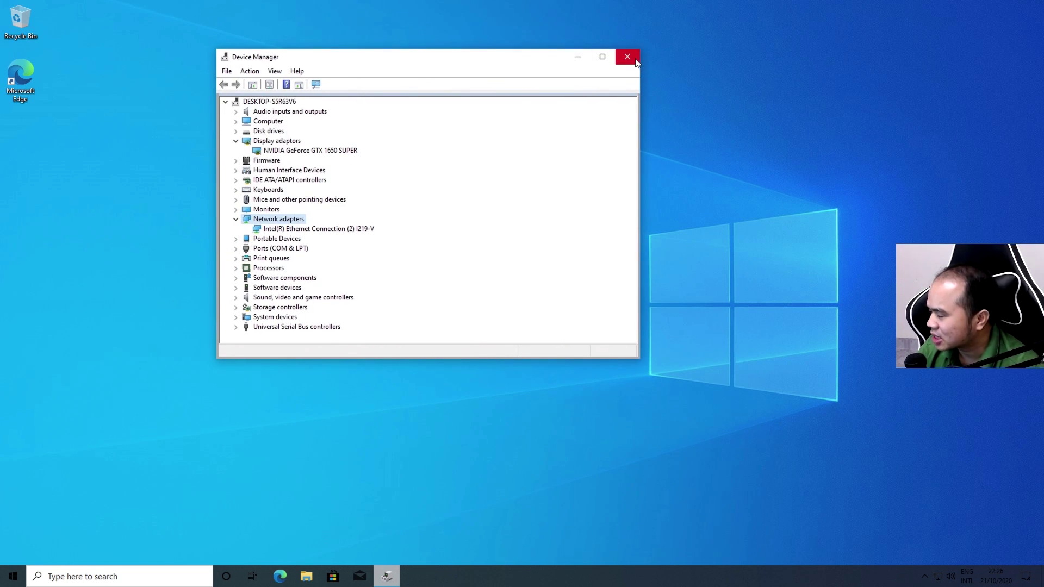
click(586, 61)
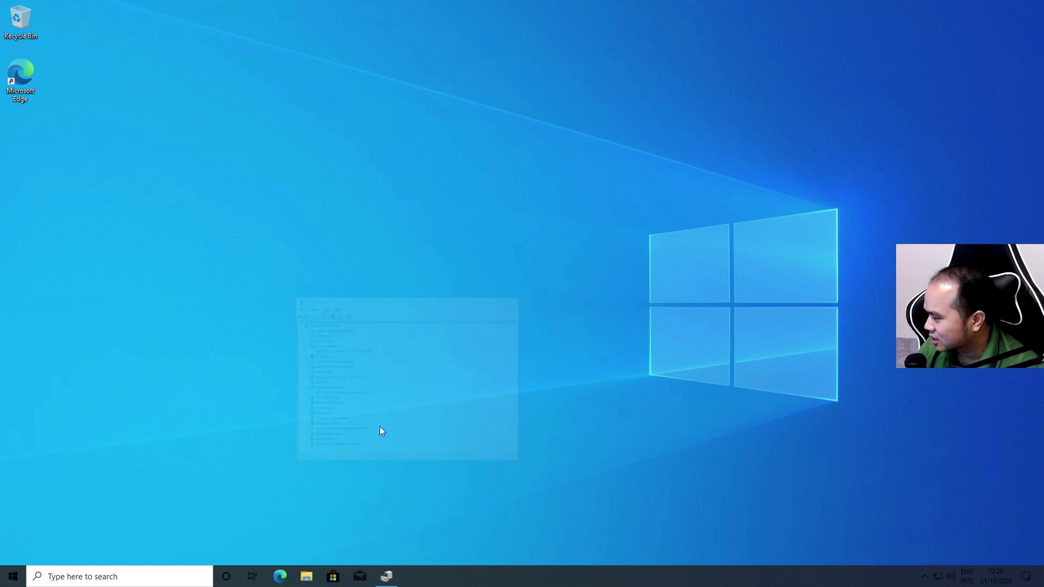
click(276, 581)
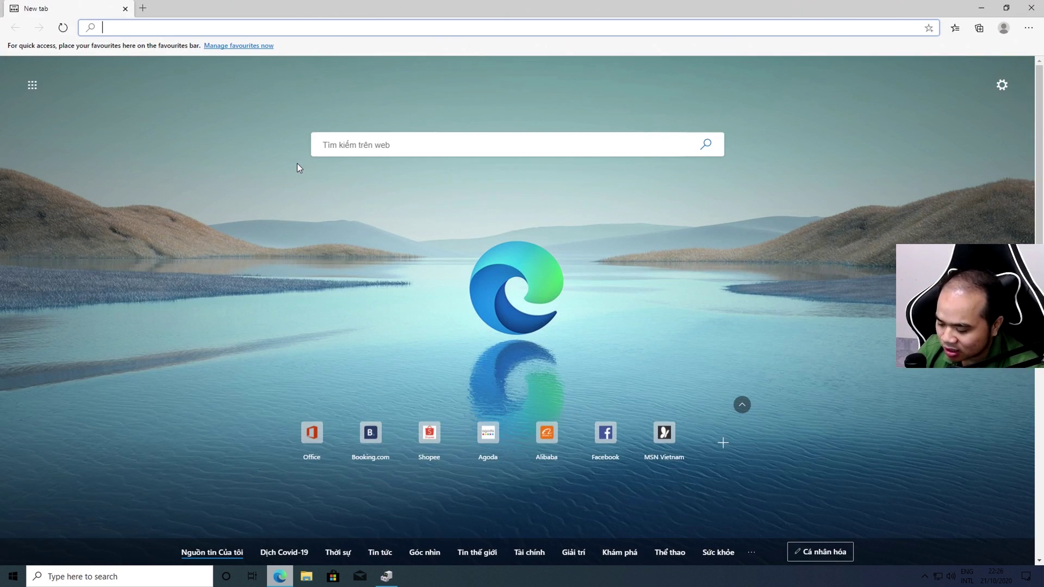
key(alt+Tab)
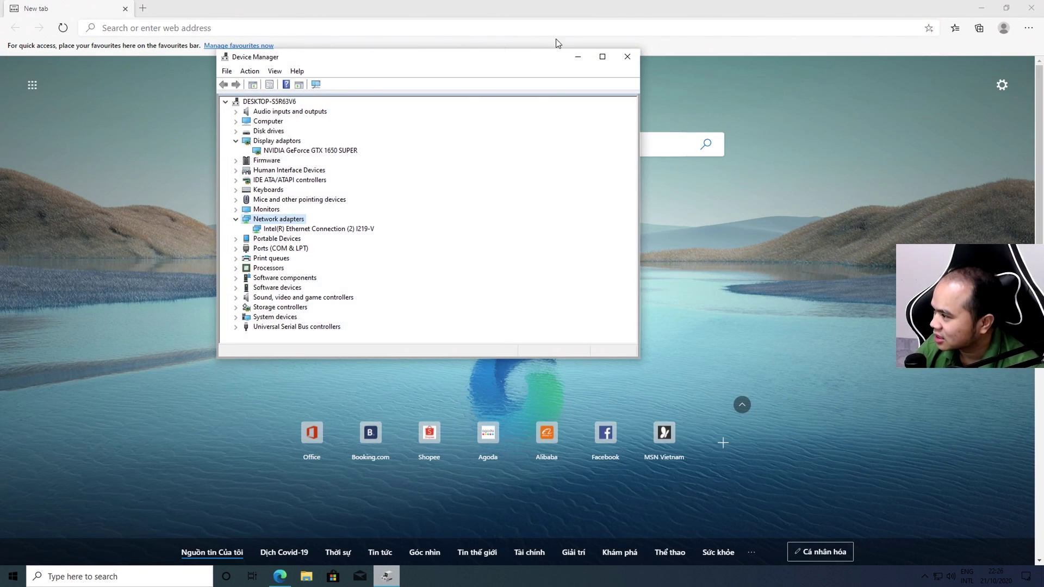
click(568, 60)
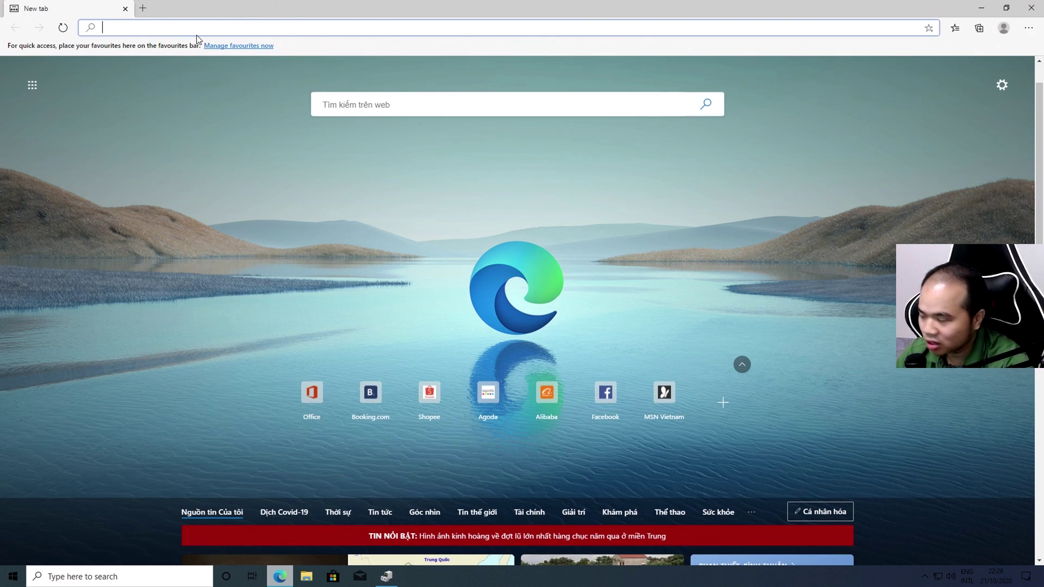
Go to google.com and search for "what new windows 10 20h2"
text(google.com)
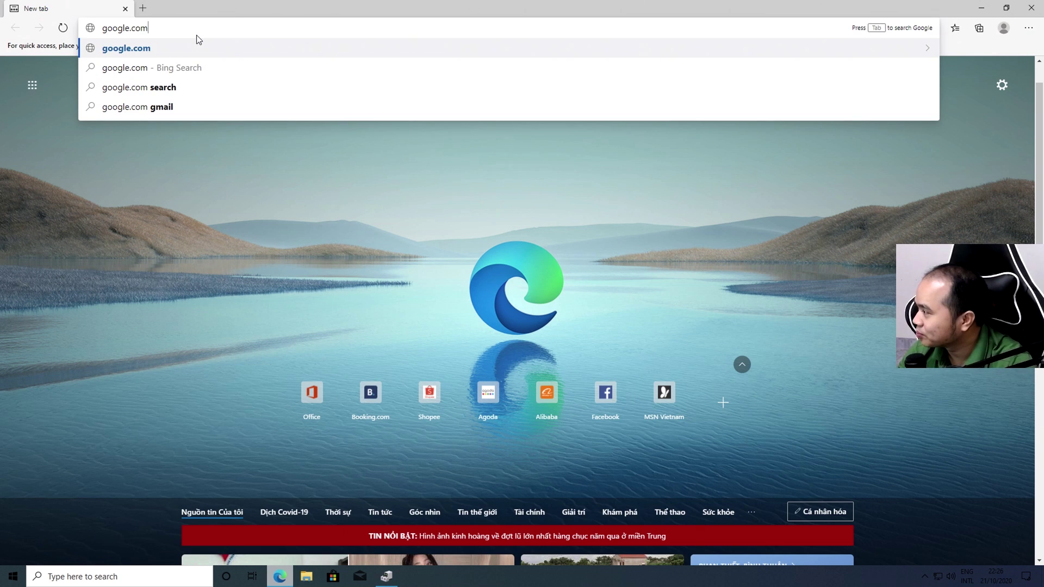
key(Return)
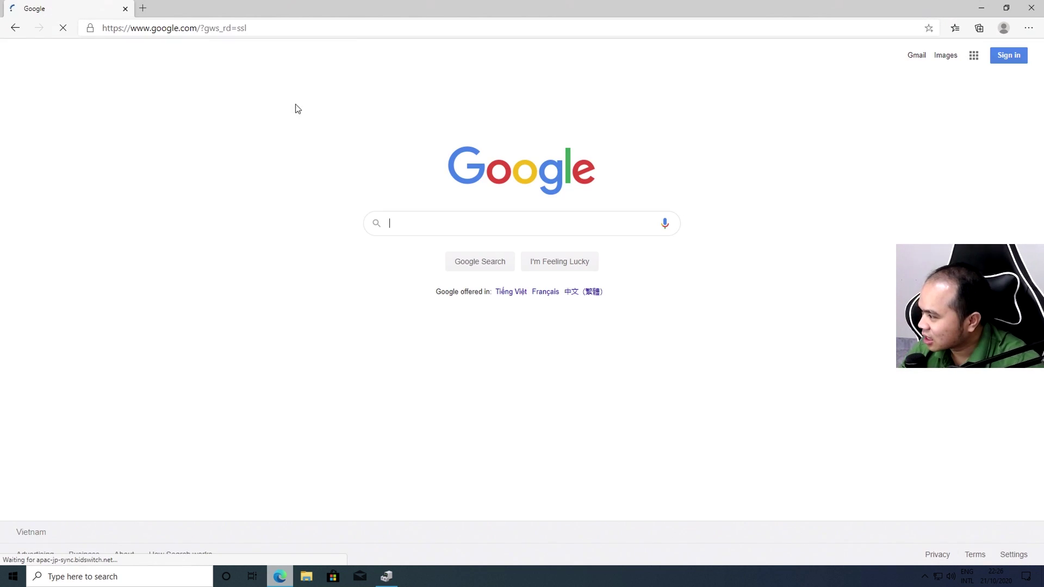
text(what n)
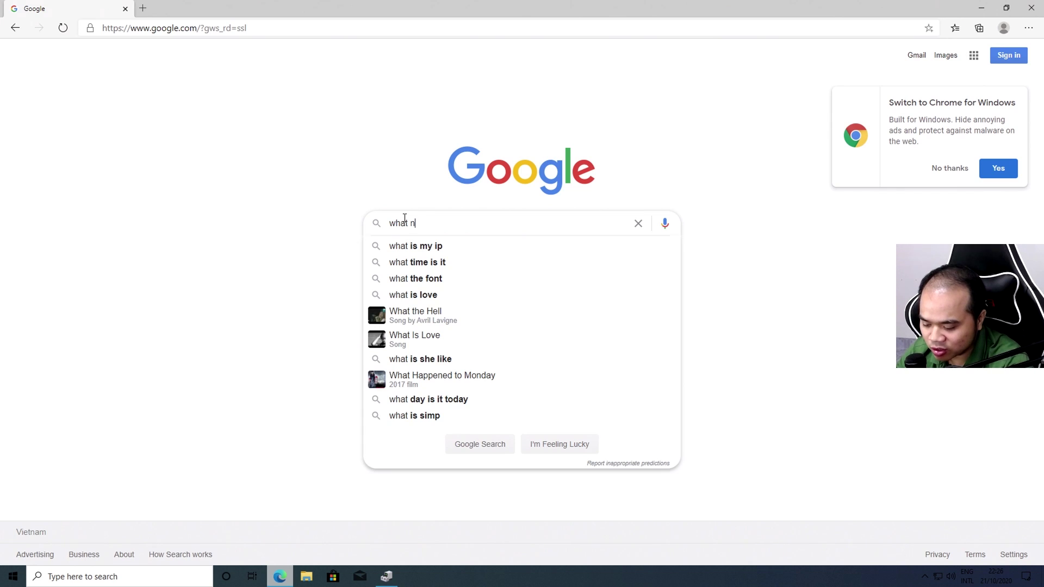
text(ew w)
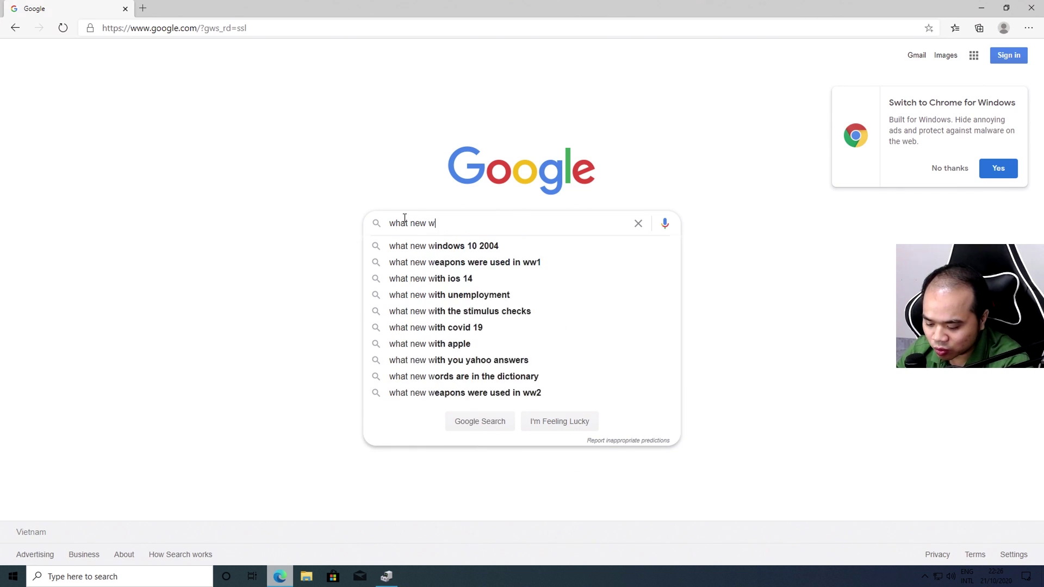
text(indows 10 )
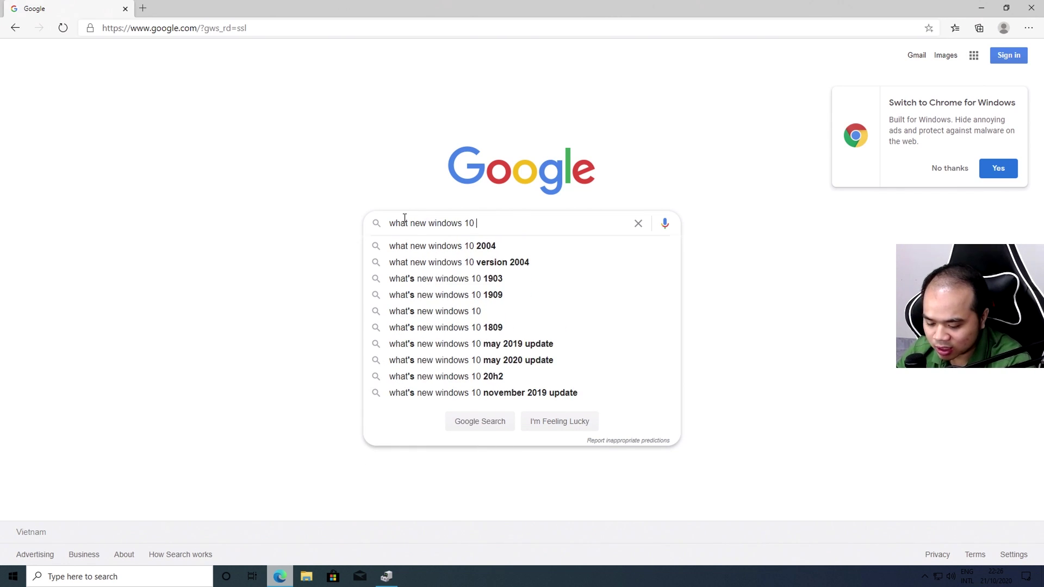
text(20h2)
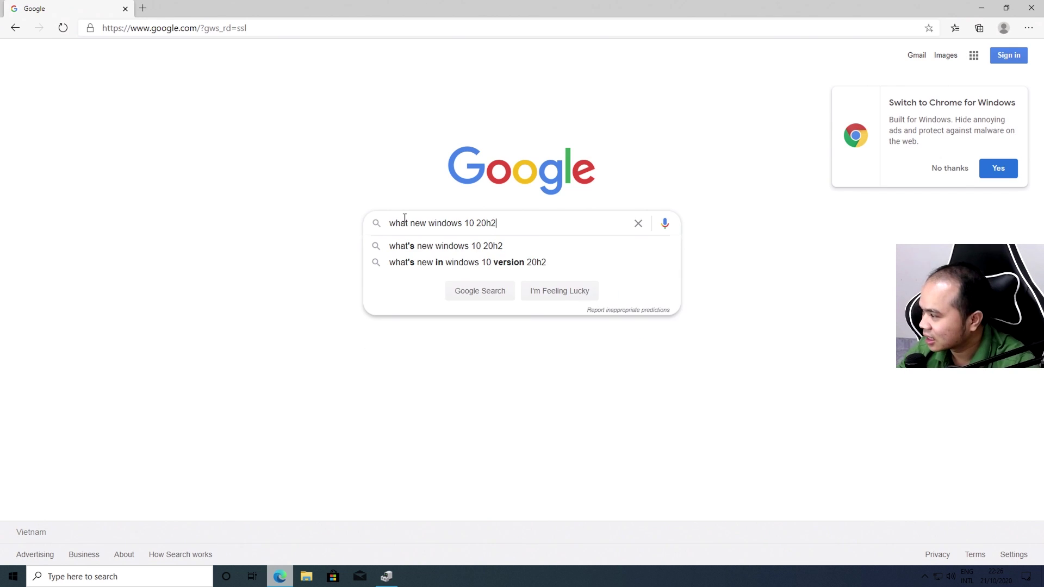
key(Return)
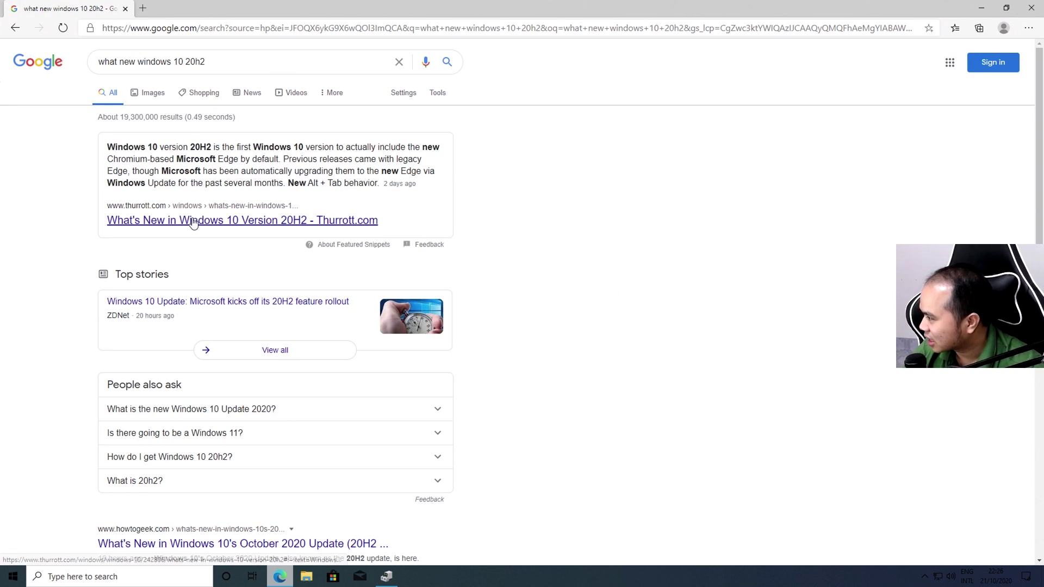
Open the Thurrott.com article on Windows 10 version 20H2 in a new tab, view it, and return to look through the search results
right_click(211, 223)
click(290, 227)
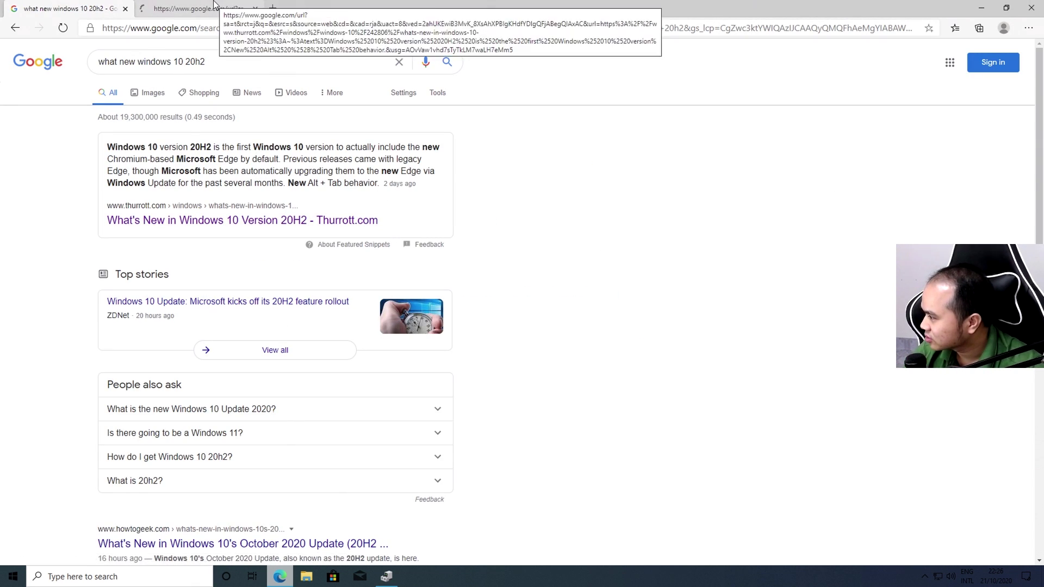
click(213, 5)
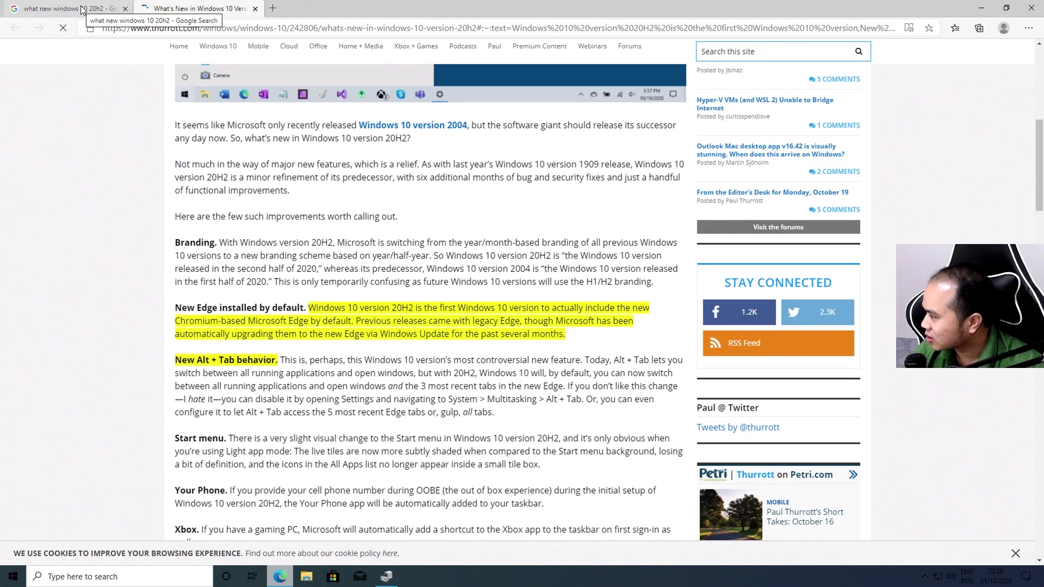
click(81, 10)
scroll(305, 484, down, 5)
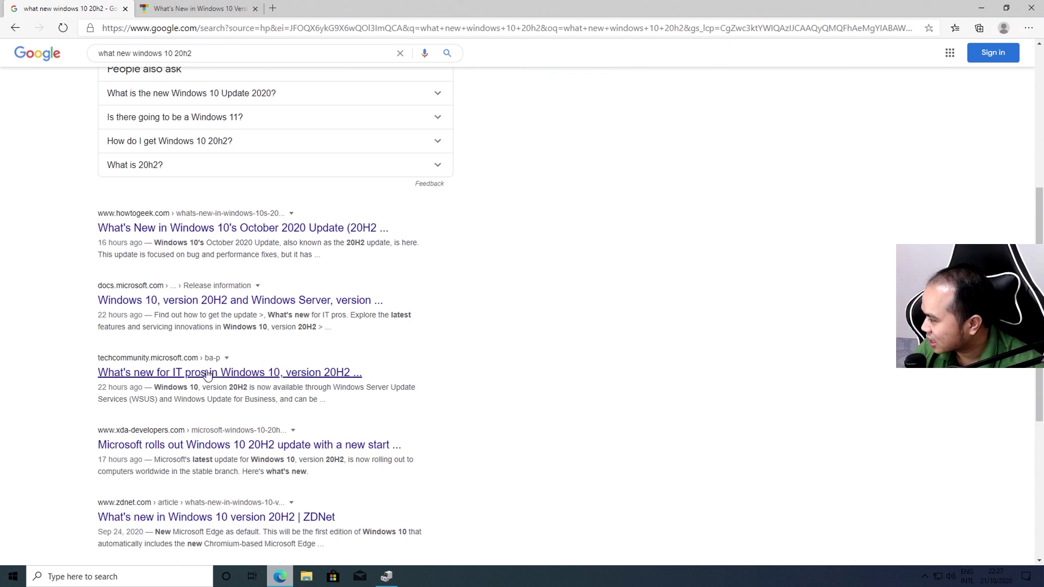
scroll(220, 361, up, 5)
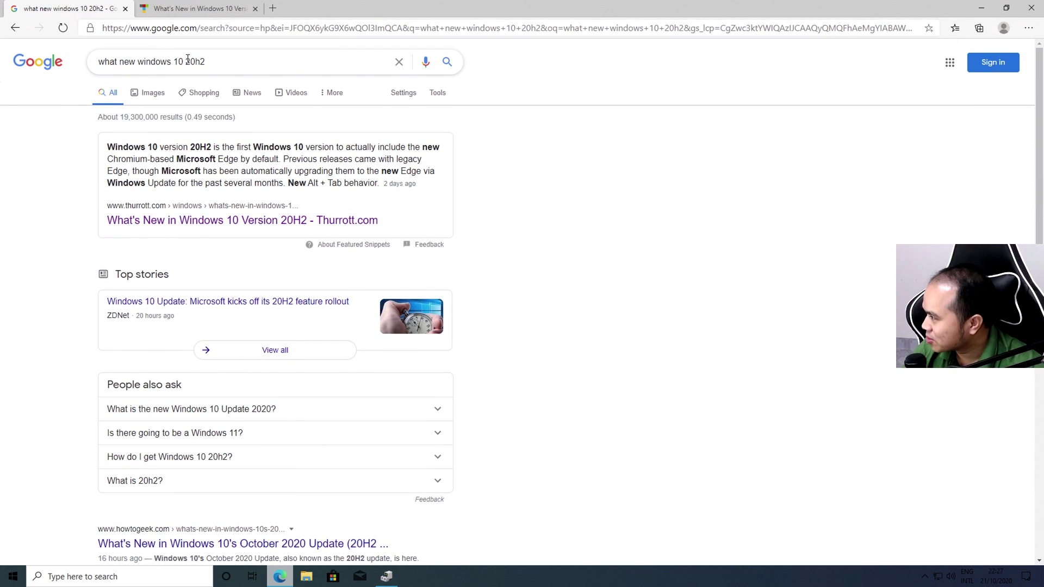
Change the Google search to "what new windows 10 october 2020 update"
double_click(191, 60)
text(oc)
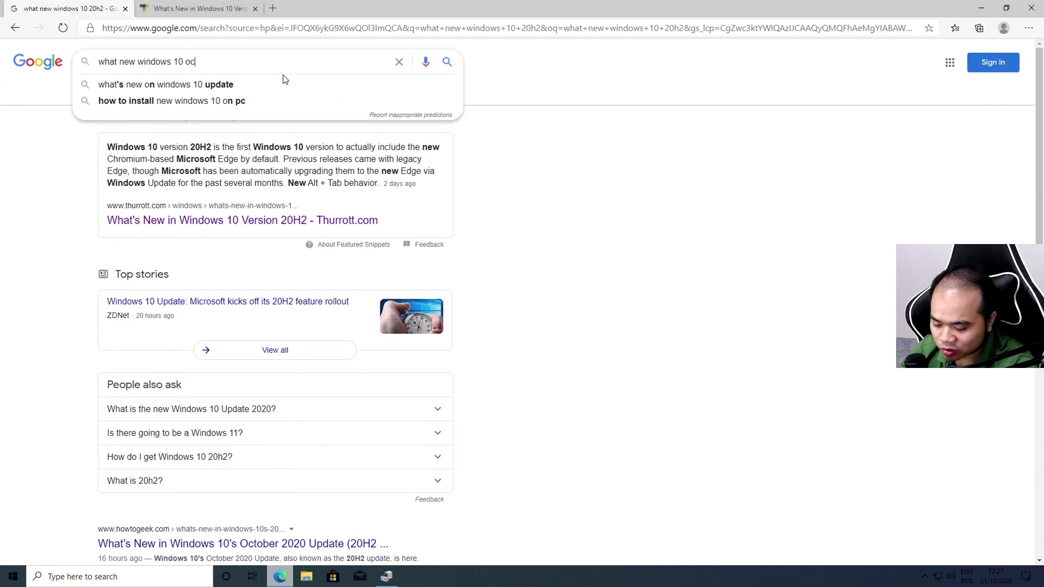
text(t 2020)
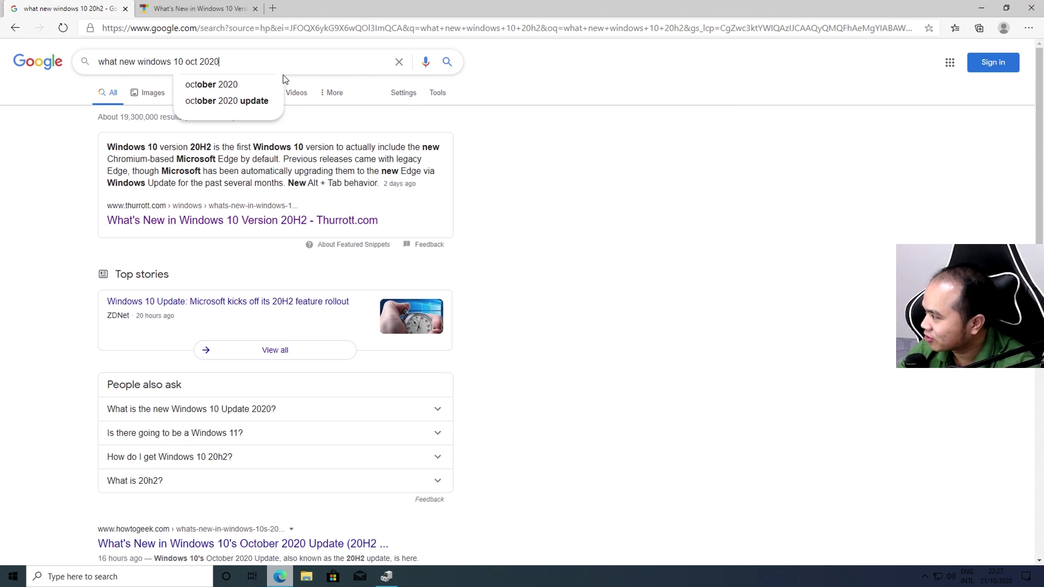
click(242, 102)
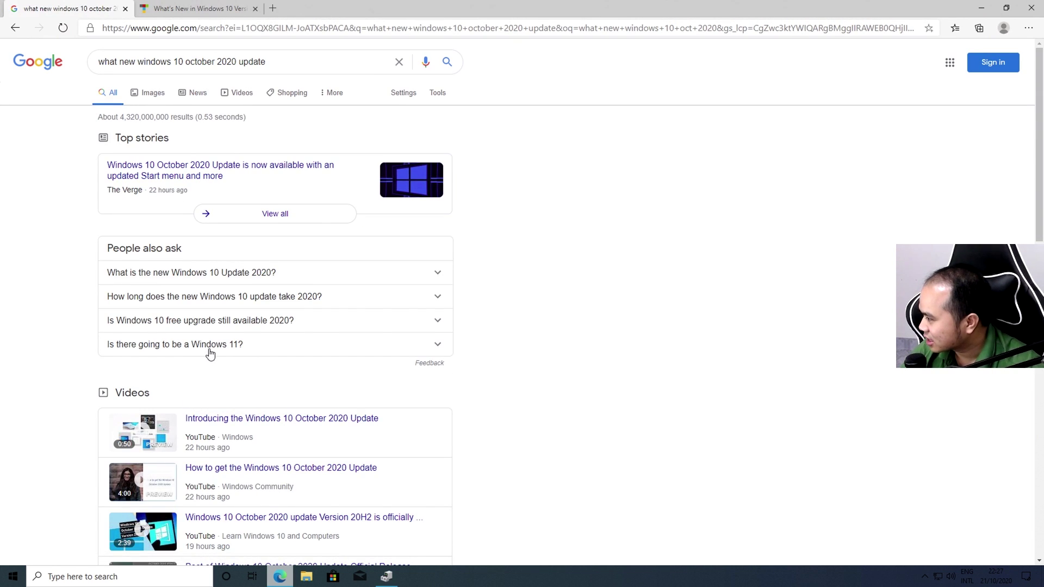
Open the Windows blog post "What's new in the Windows 10 October 2020 Update" in a new tab and read its Microsoft Edge section
scroll(210, 354, down, 5)
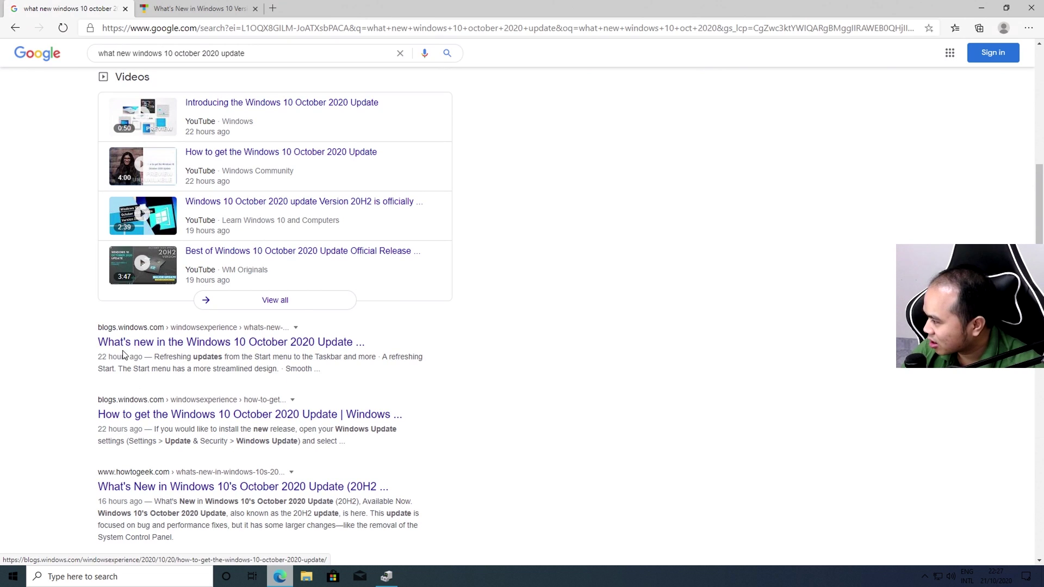
right_click(184, 344)
click(210, 354)
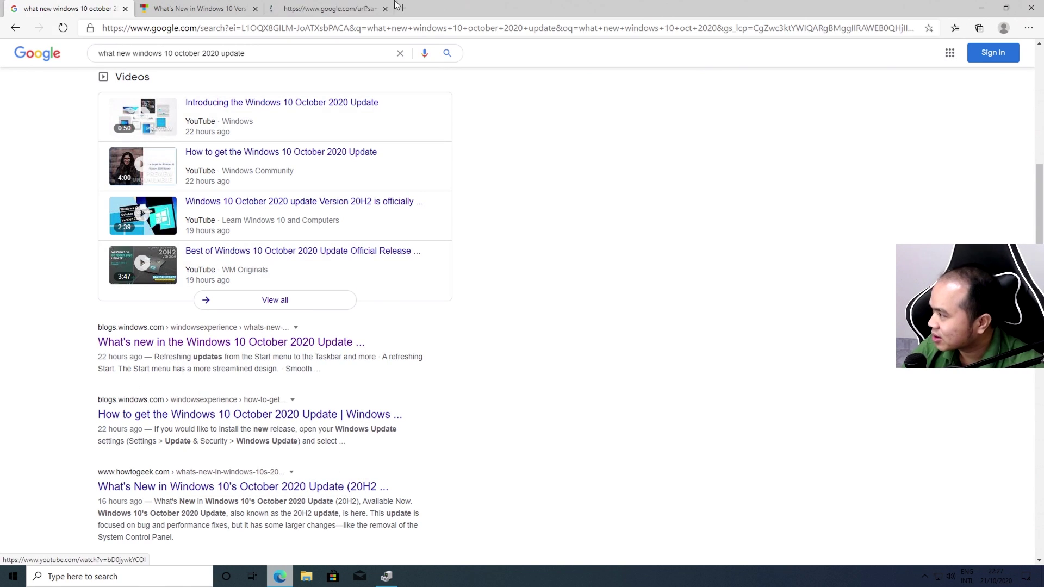
click(341, 12)
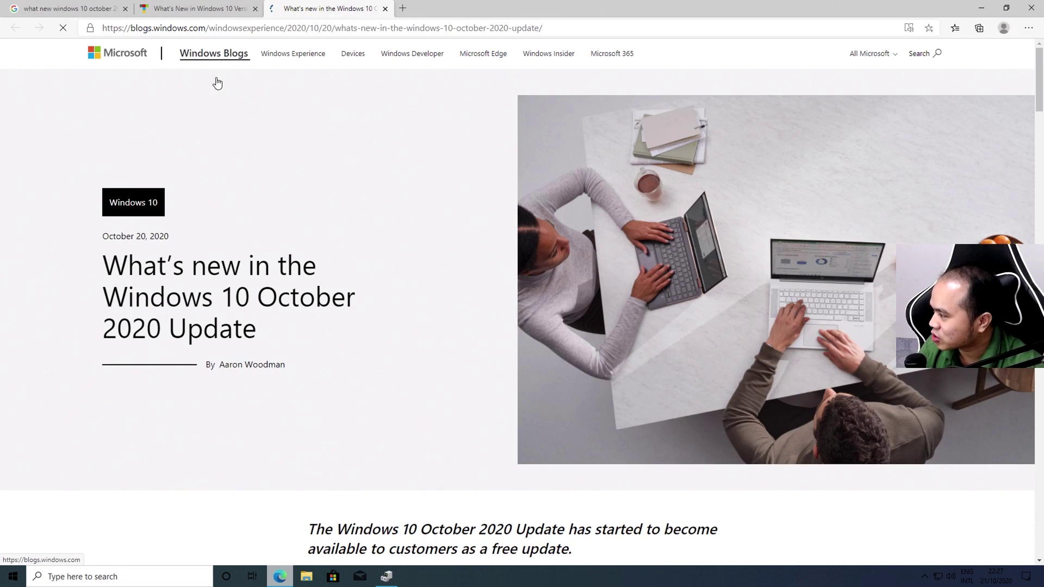
scroll(470, 388, down, 12)
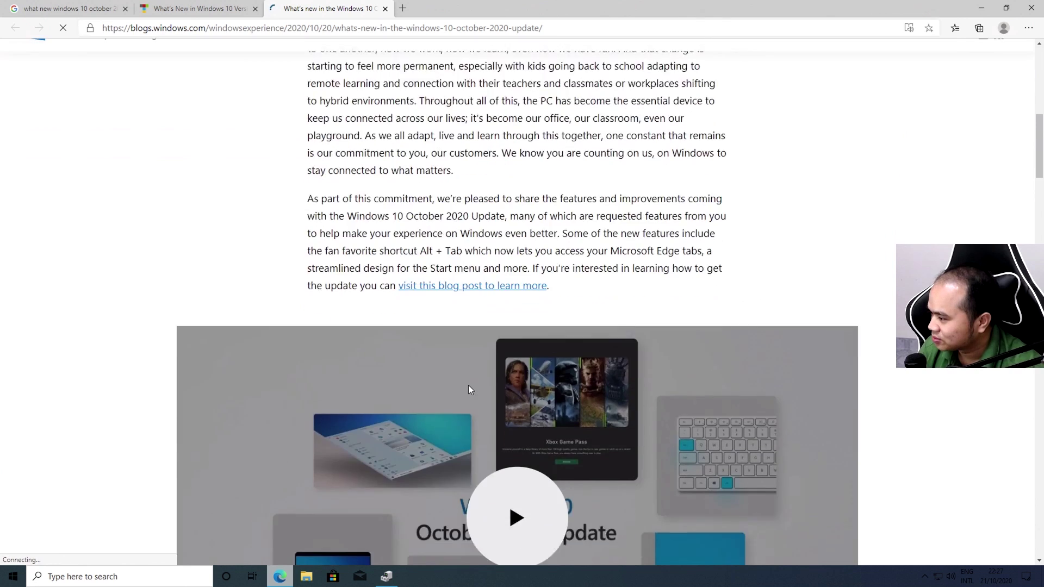
scroll(469, 388, down, 6)
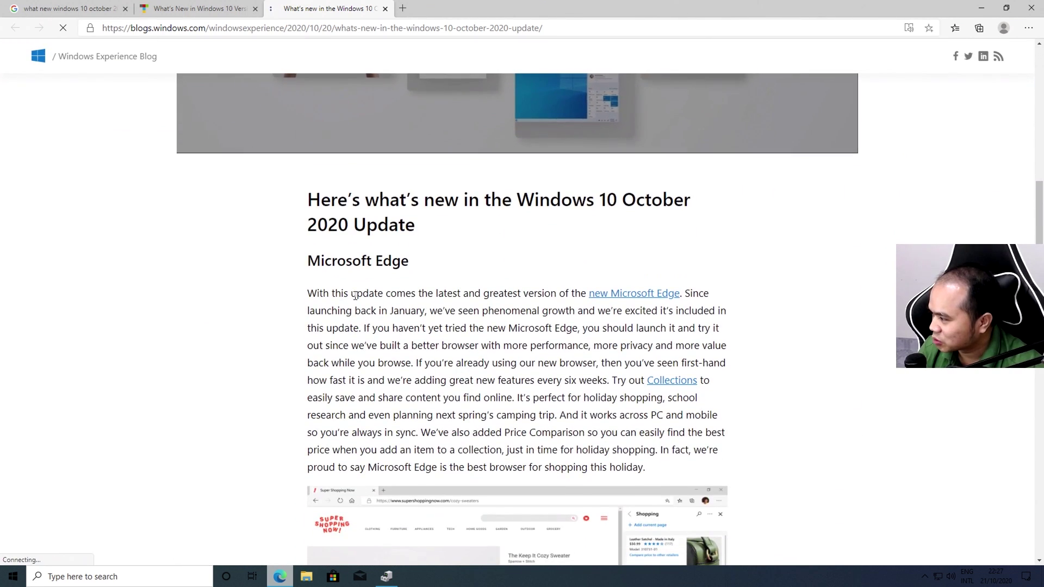
scroll(378, 263, down, 4)
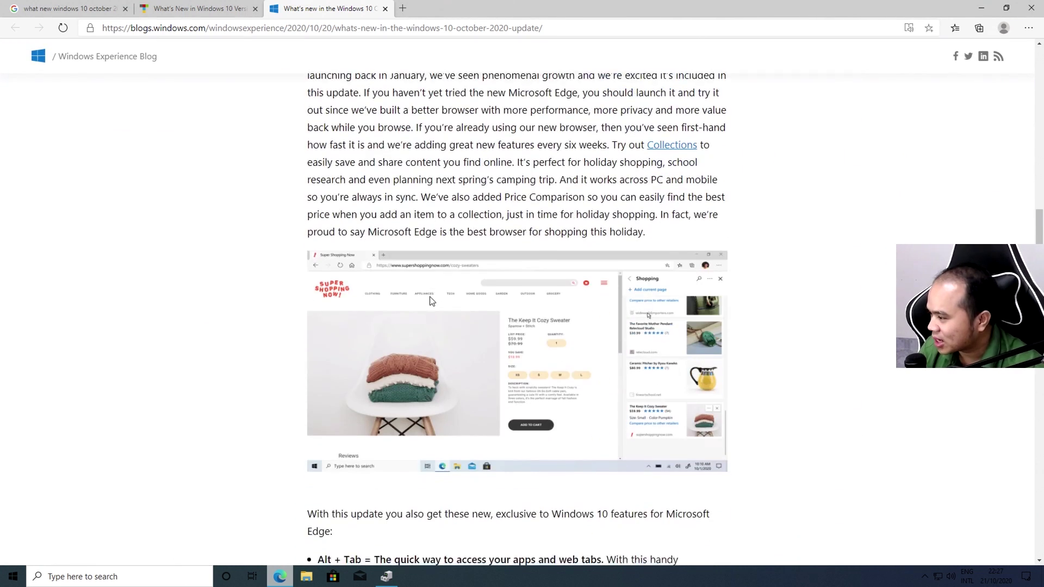
scroll(338, 434, down, 3)
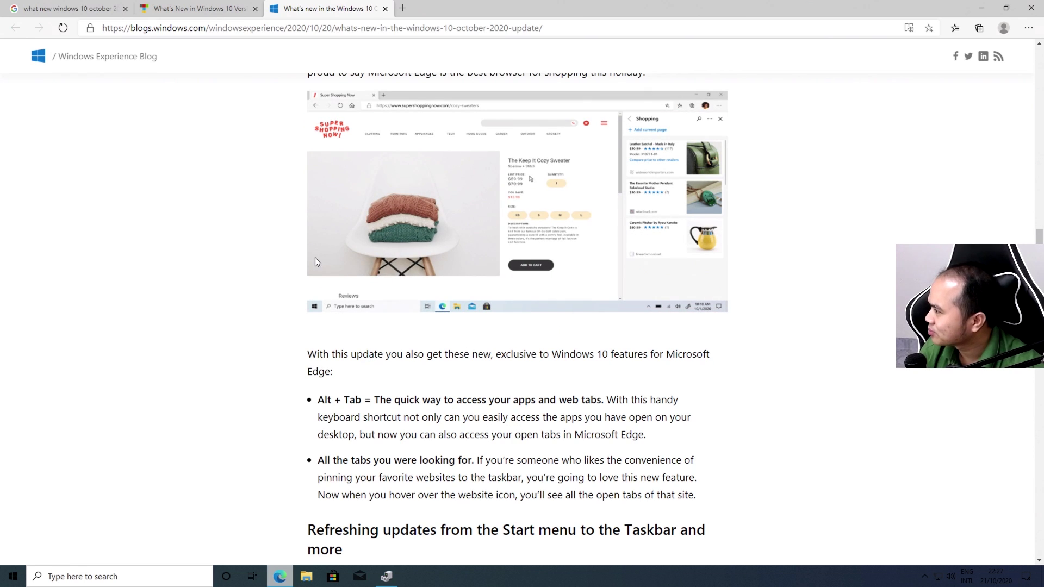
Examine how the task switcher lists the open Edge tabs alongside Device Manager, and dismiss it
key(alt+Tab)
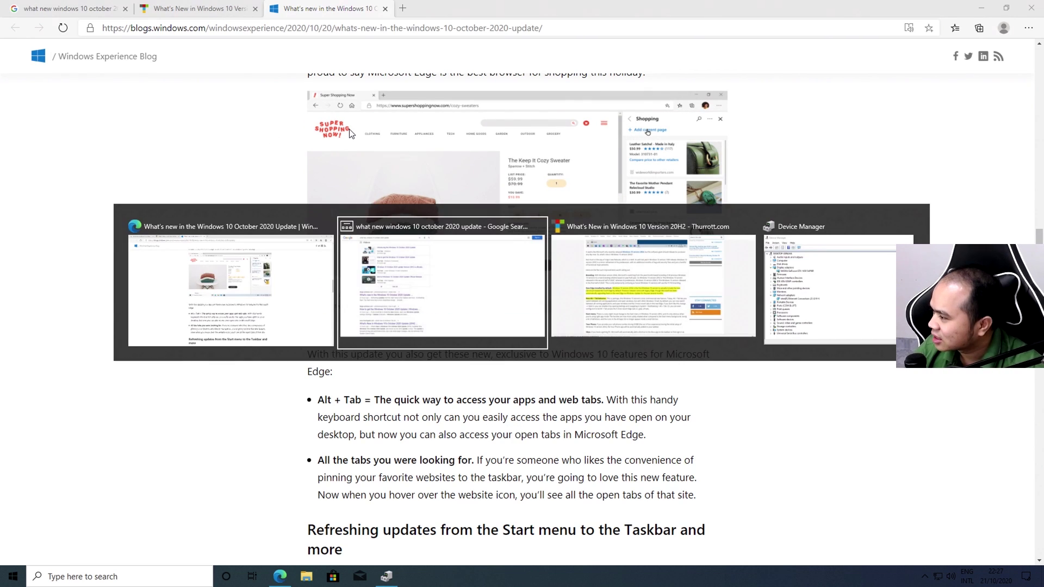
key(Tab)
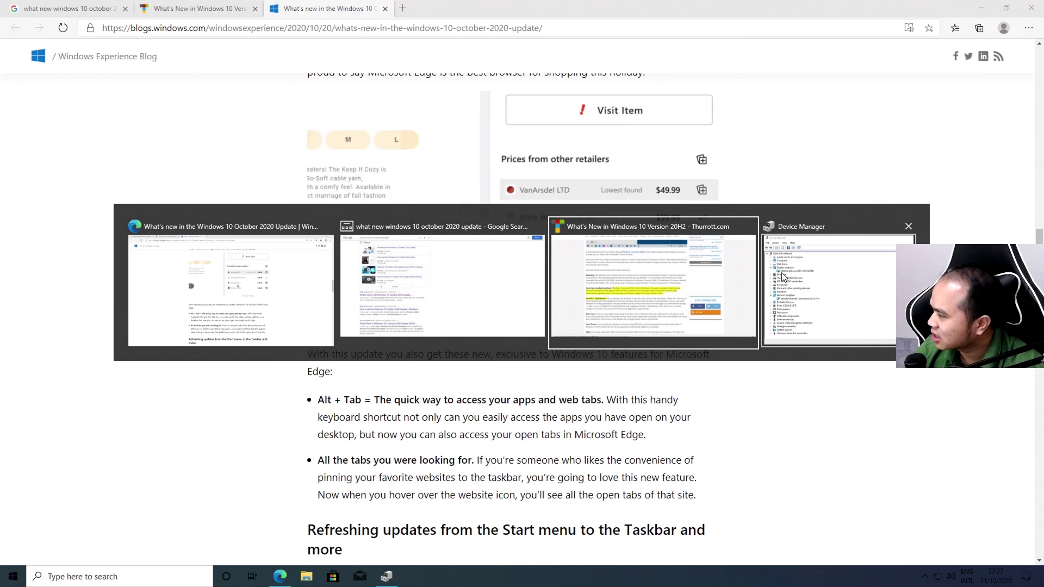
key(Tab)
key(Tab)
key(Tab)
key(Tab)
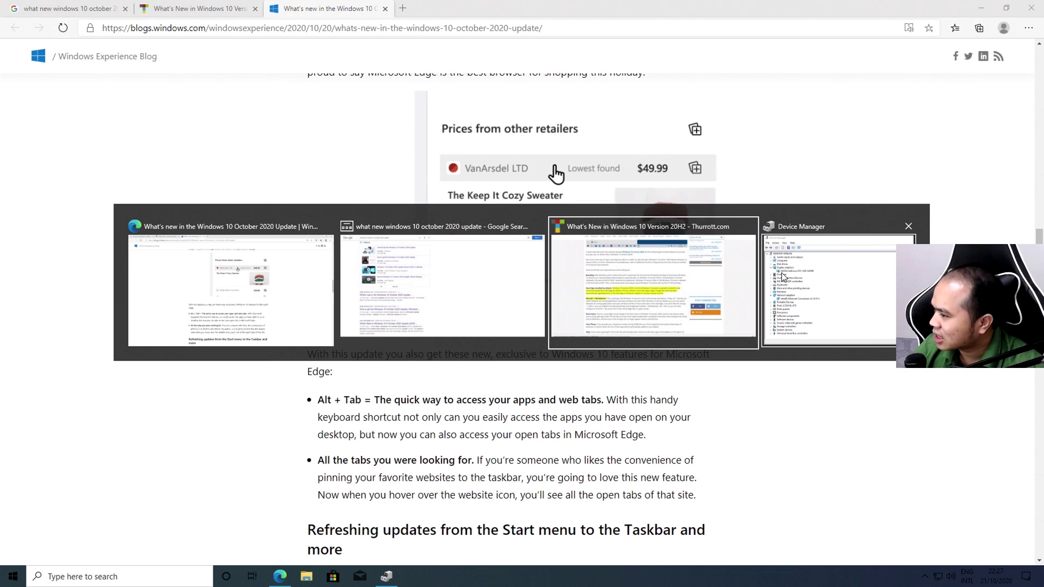
key(Escape)
key(alt+Tab)
key(alt+Tab)
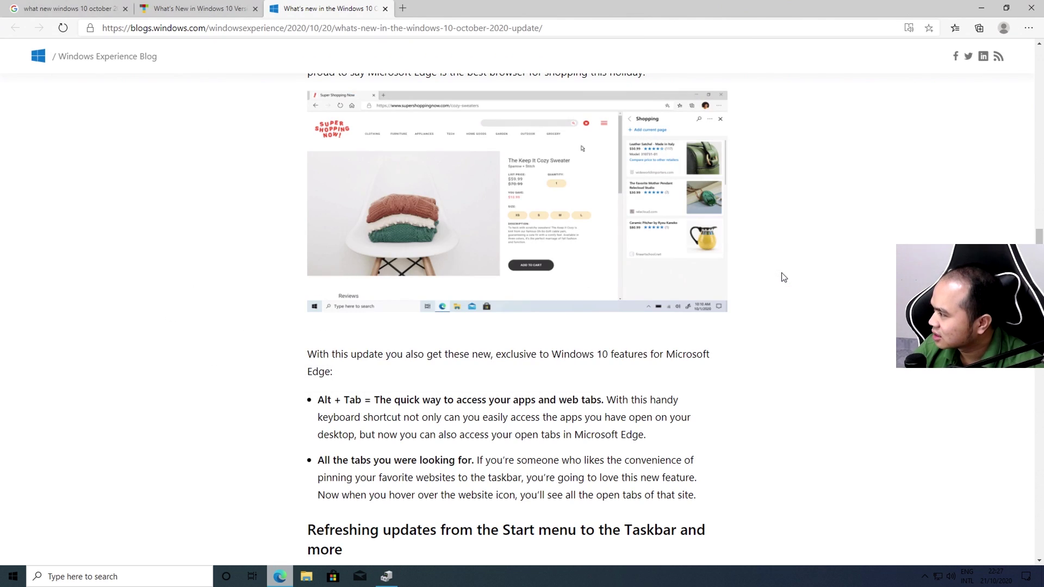
Try the task switcher by going to the Thurrott.com tab, then Device Manager, and back to the Windows blog post
key(alt+Tab)
key(alt+Tab)
key(Tab)
key(Tab)
key(alt+Tab)
key(alt+Tab)
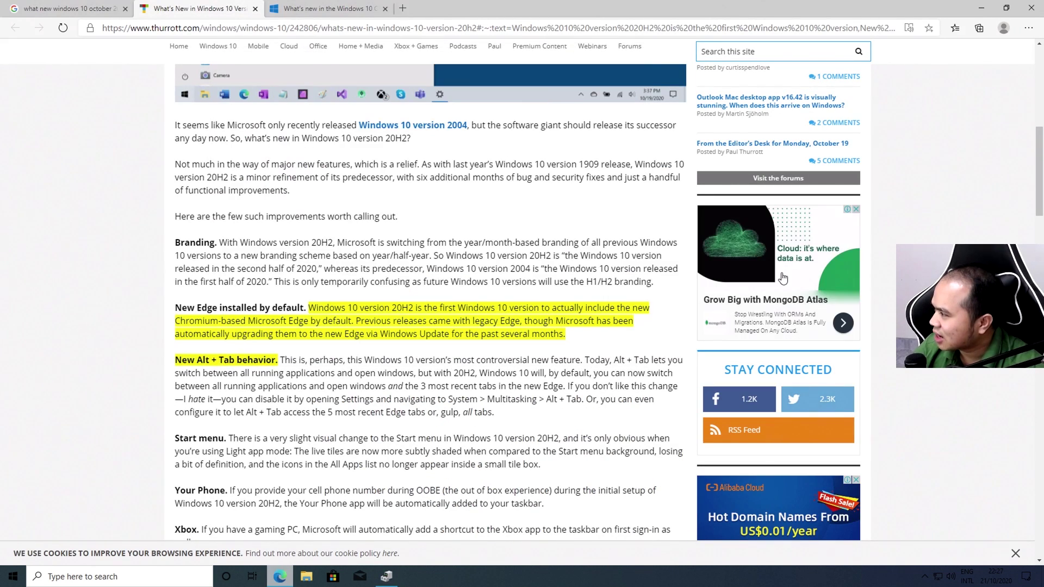
key(alt+Tab)
key(alt+Tab)
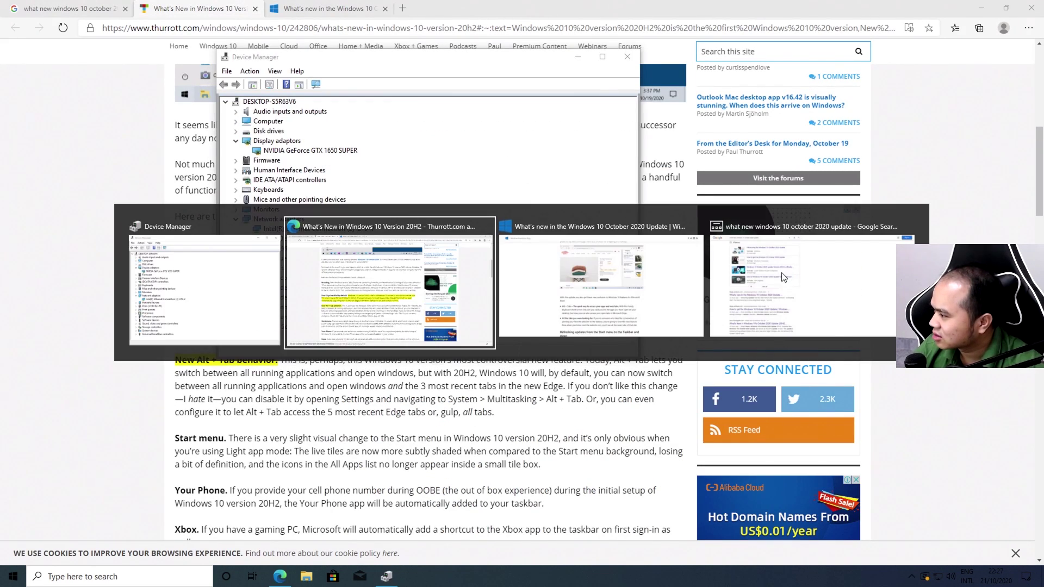
key(Tab)
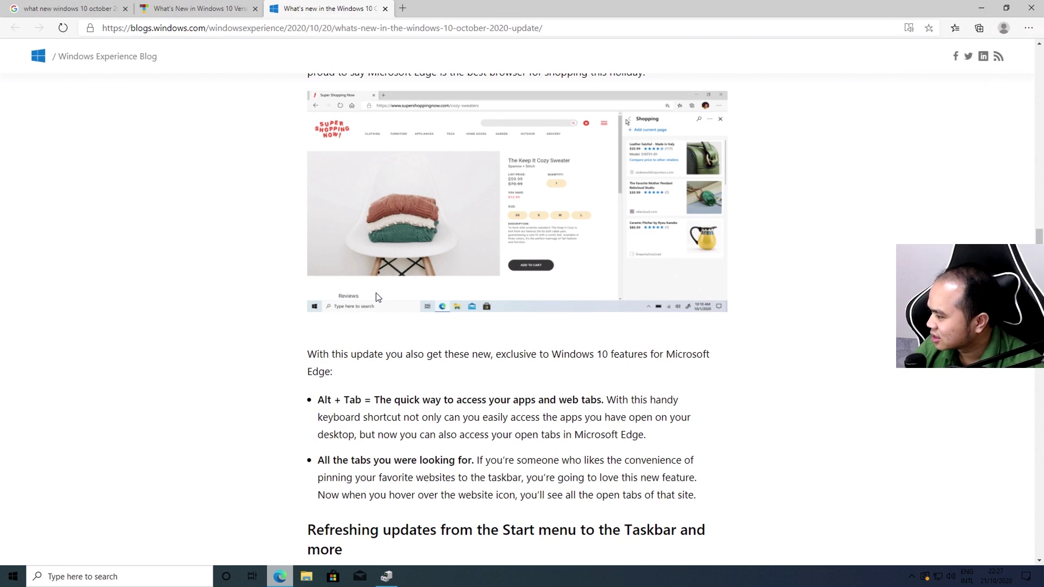
Read the blog post's sections on the Start menu, Taskbar, Smooth Settings, and updates for commercial and education customers
scroll(378, 297, down, 3)
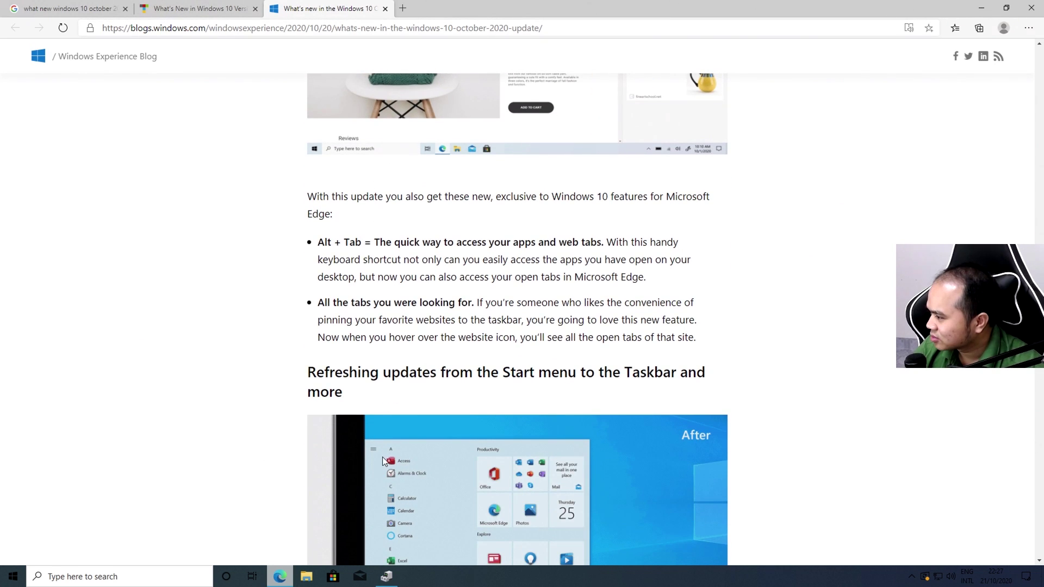
scroll(383, 460, down, 4)
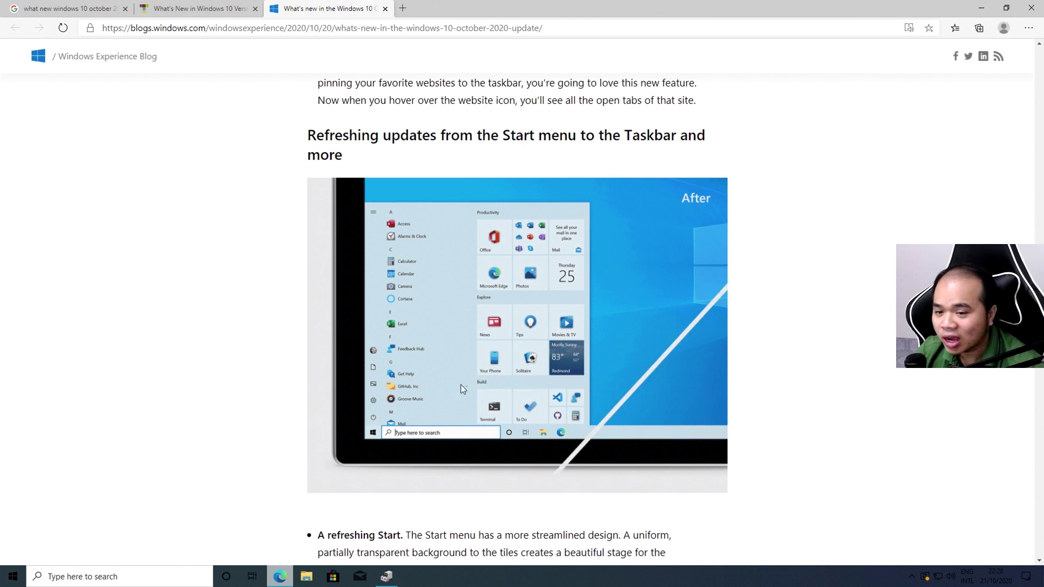
scroll(540, 412, down, 4)
scroll(542, 354, down, 4)
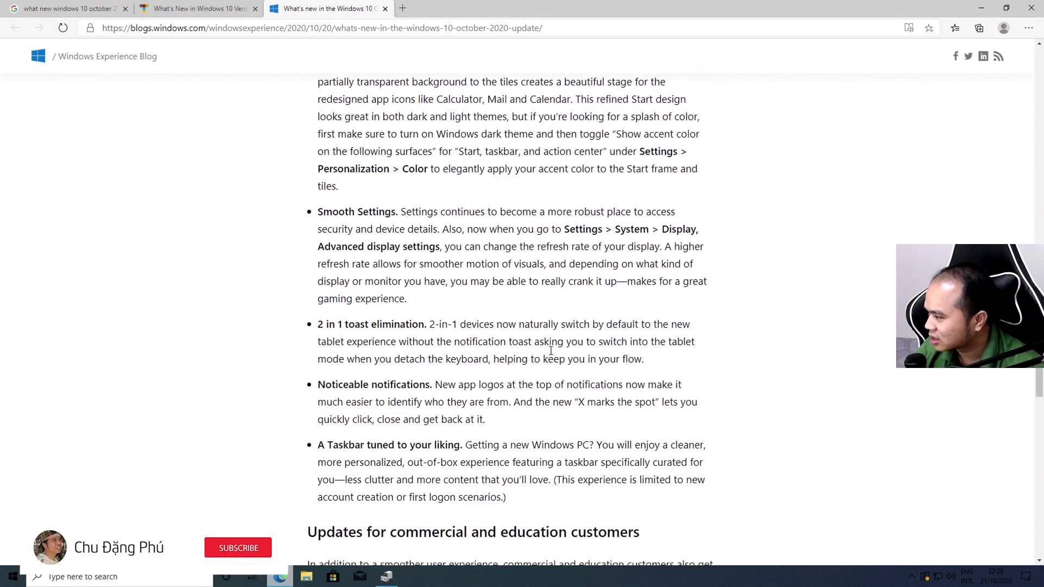
scroll(546, 353, down, 4)
scroll(551, 354, down, 7)
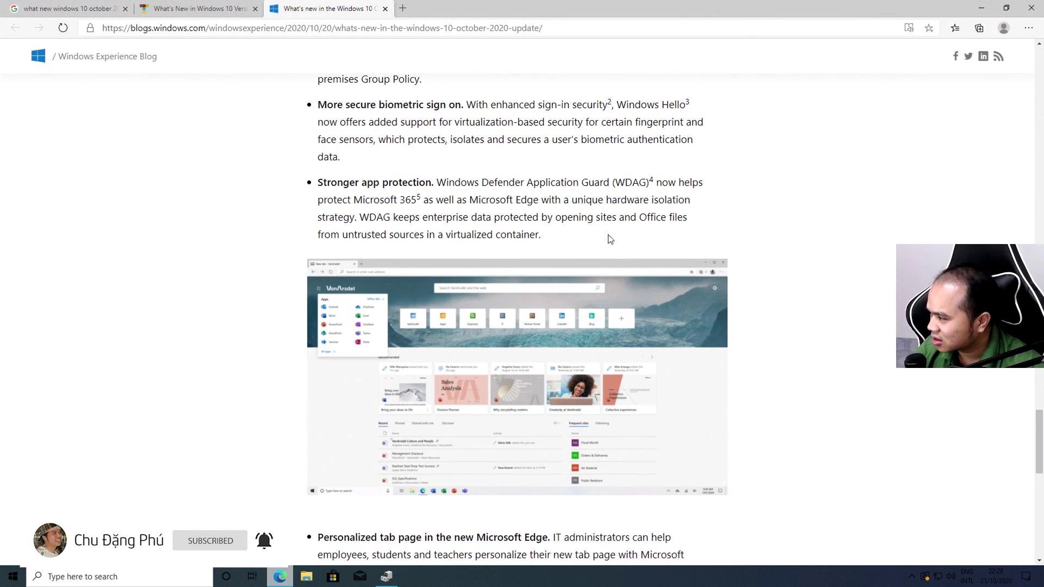
scroll(669, 308, down, 4)
scroll(670, 312, down, 5)
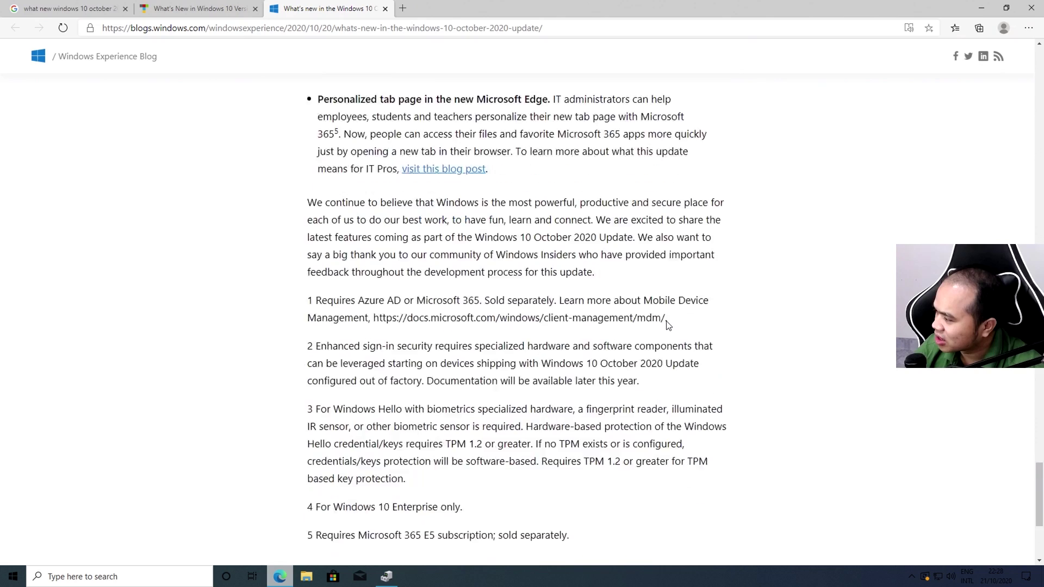
scroll(601, 338, up, 10)
scroll(601, 337, up, 7)
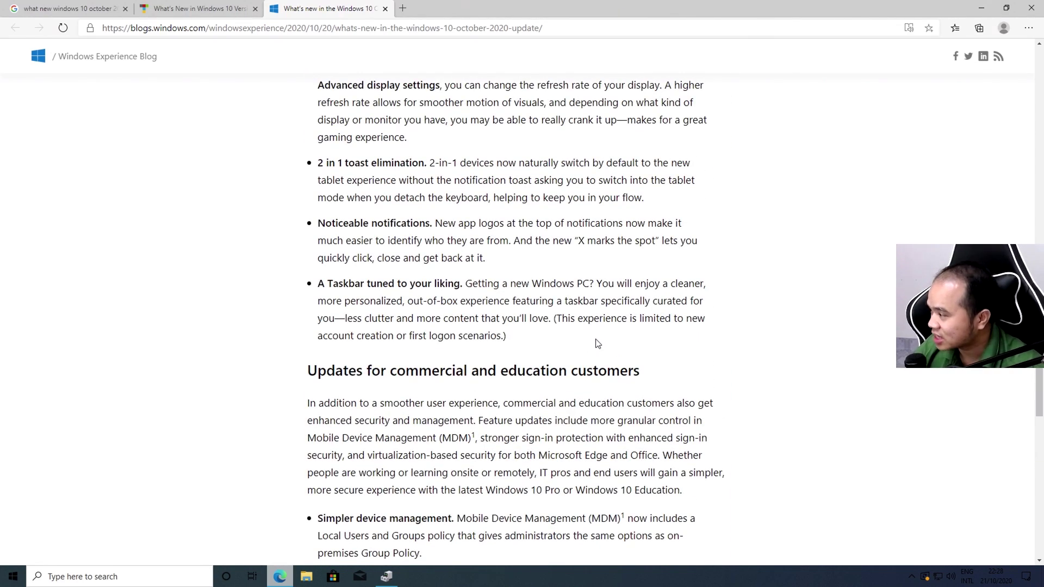
scroll(601, 343, up, 3)
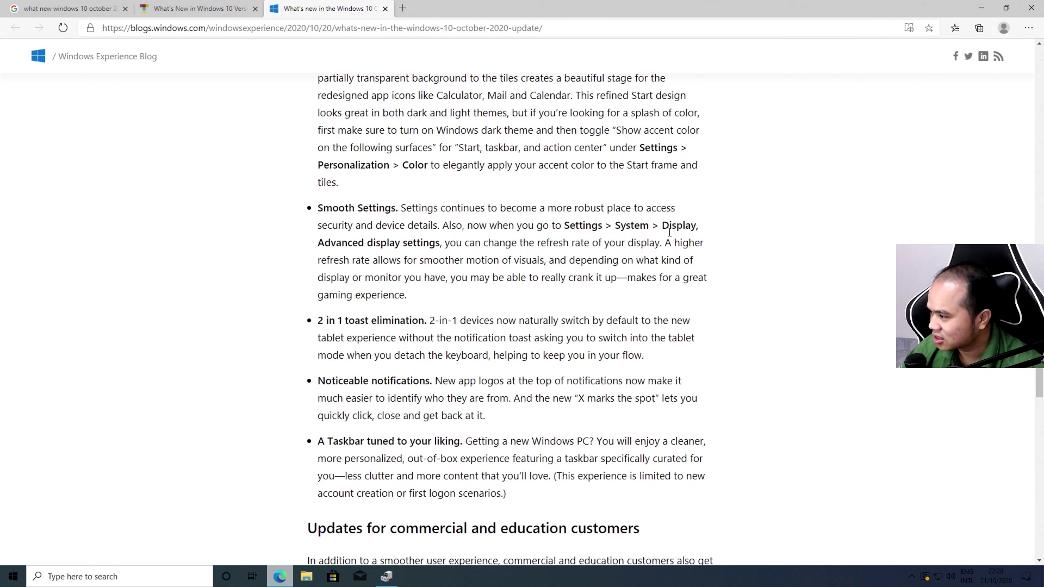
Minimise the Edge window to reach the desktop and open the Windows Settings home page
click(387, 576)
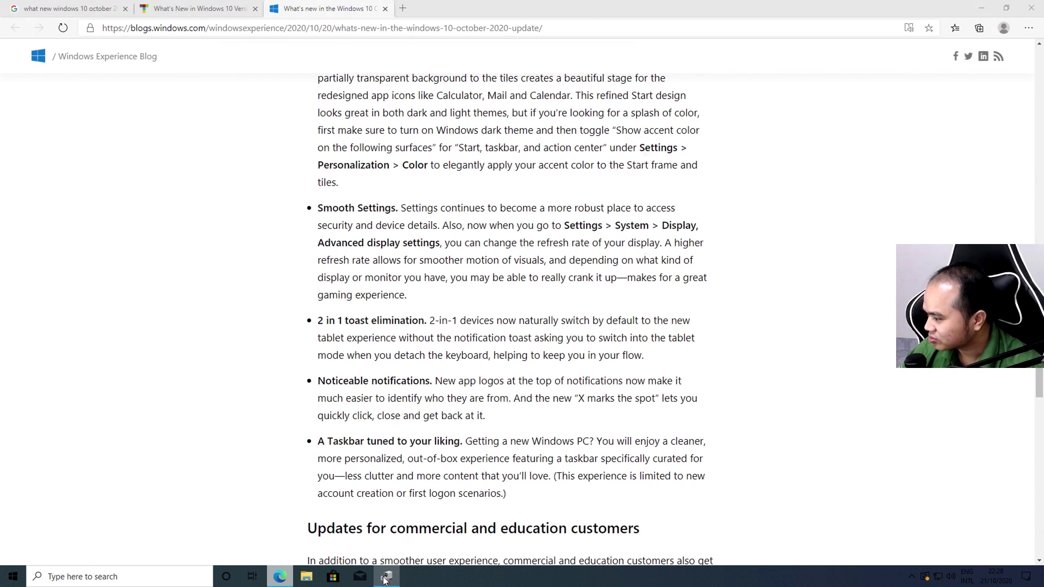
click(387, 577)
click(982, 8)
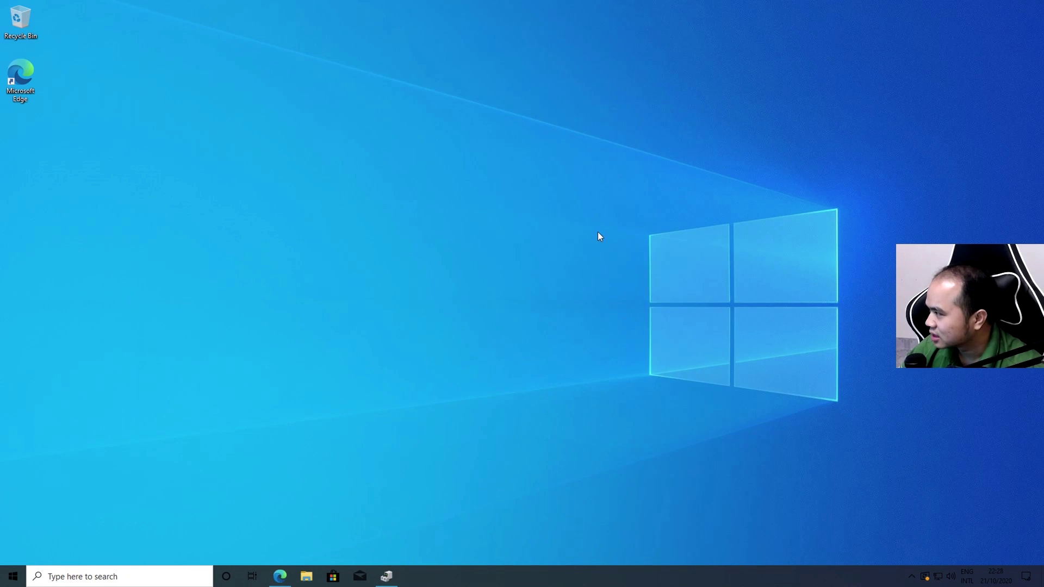
right_click(600, 231)
click(891, 438)
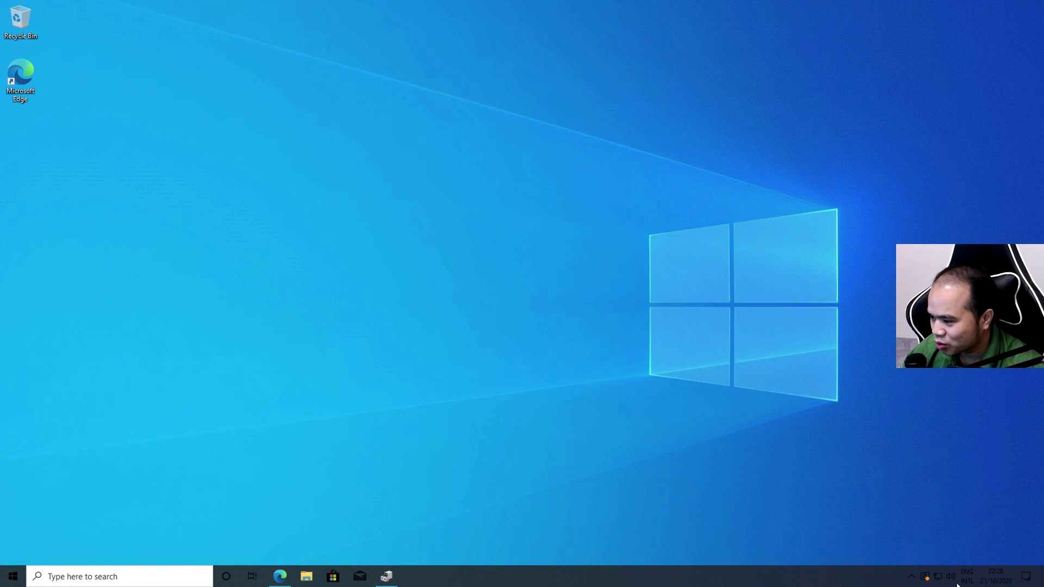
click(1026, 576)
click(959, 468)
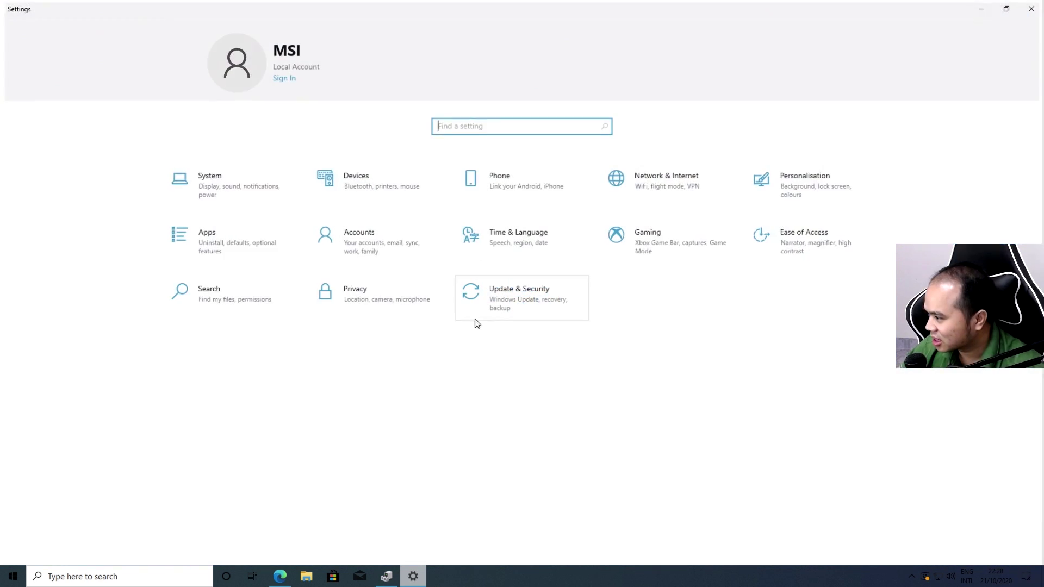
Open the advanced display settings from System's Display page to examine the refresh rate option
click(212, 181)
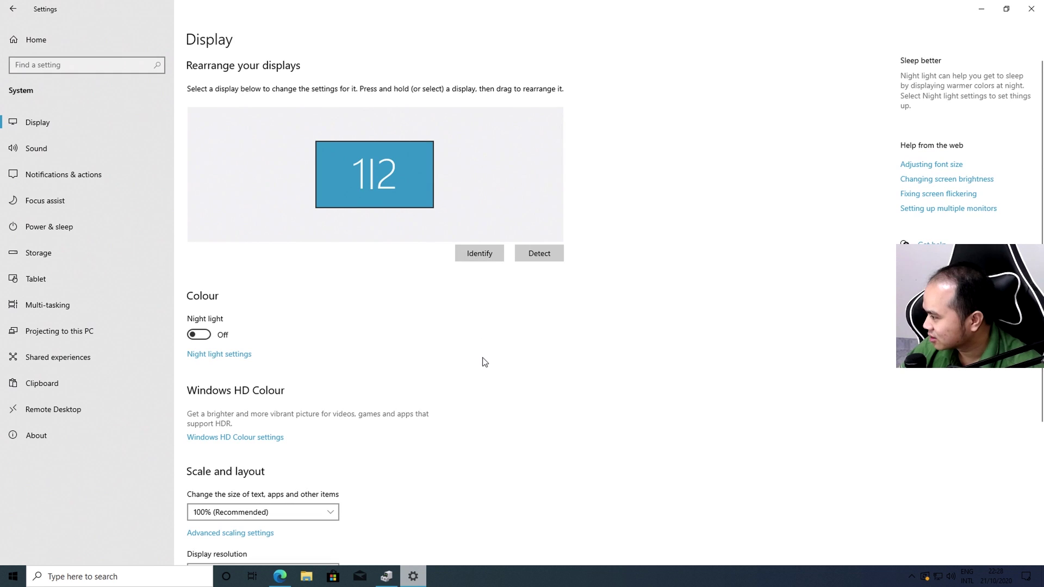
scroll(483, 362, down, 3)
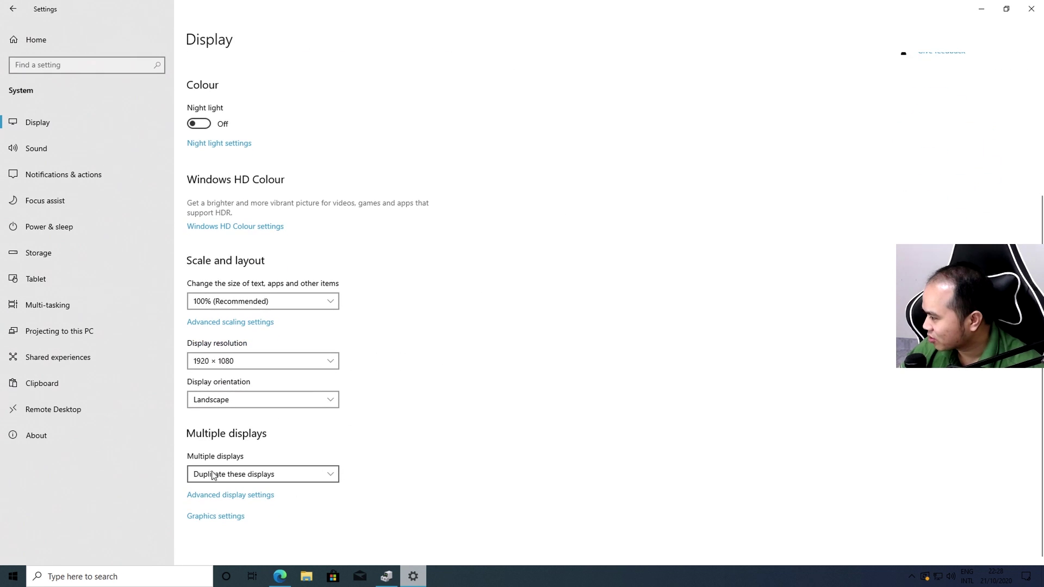
click(231, 495)
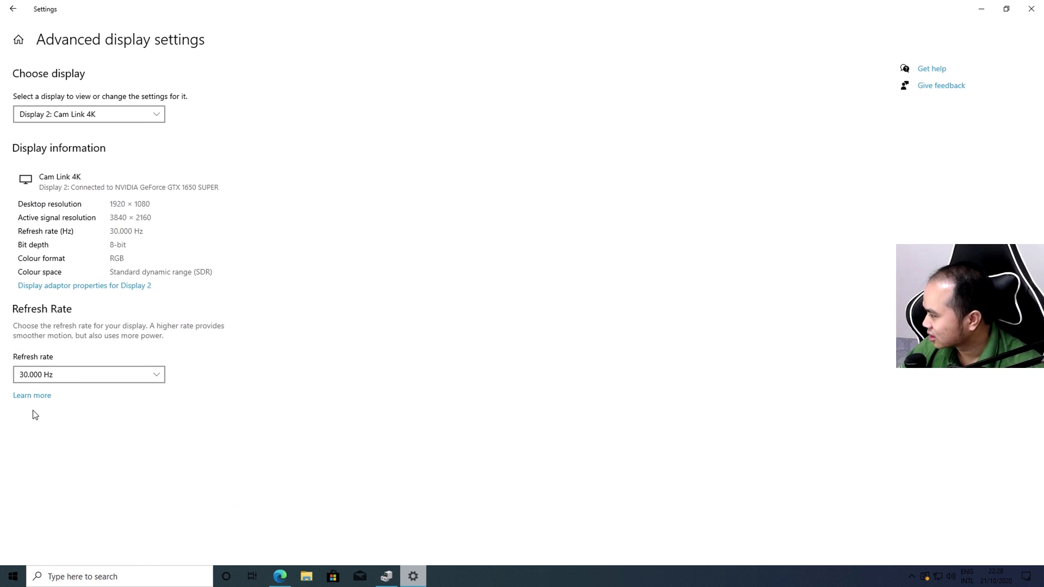
Examine the refresh rates offered for Display 2: Cam Link 4K without changing the selection
click(83, 381)
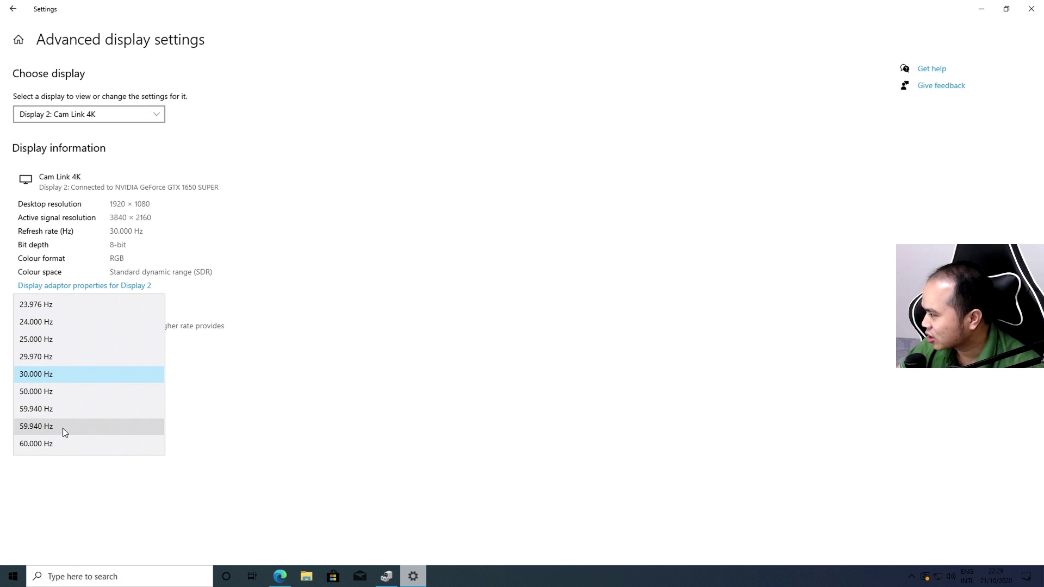
click(403, 317)
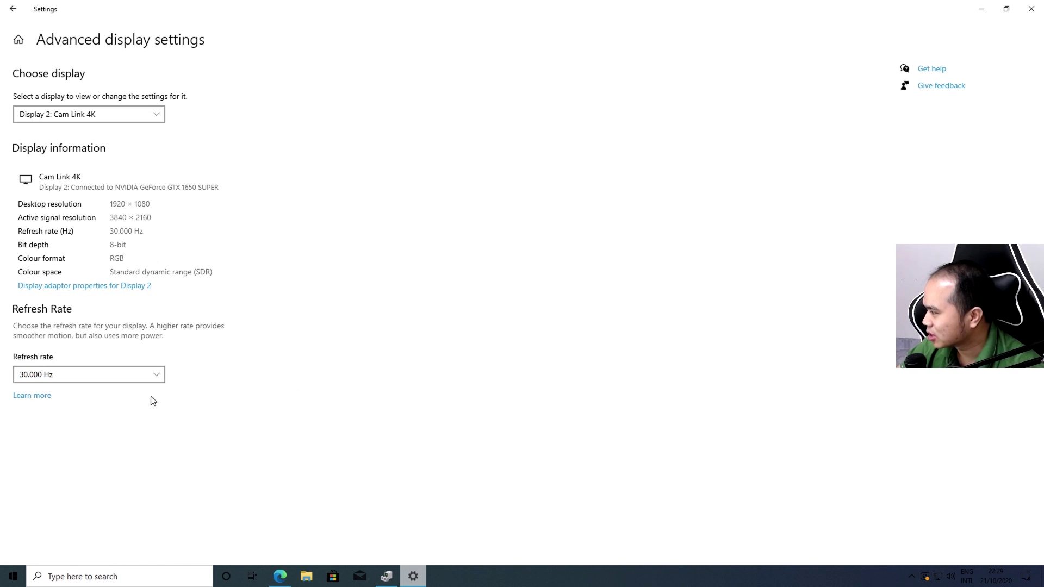
click(119, 374)
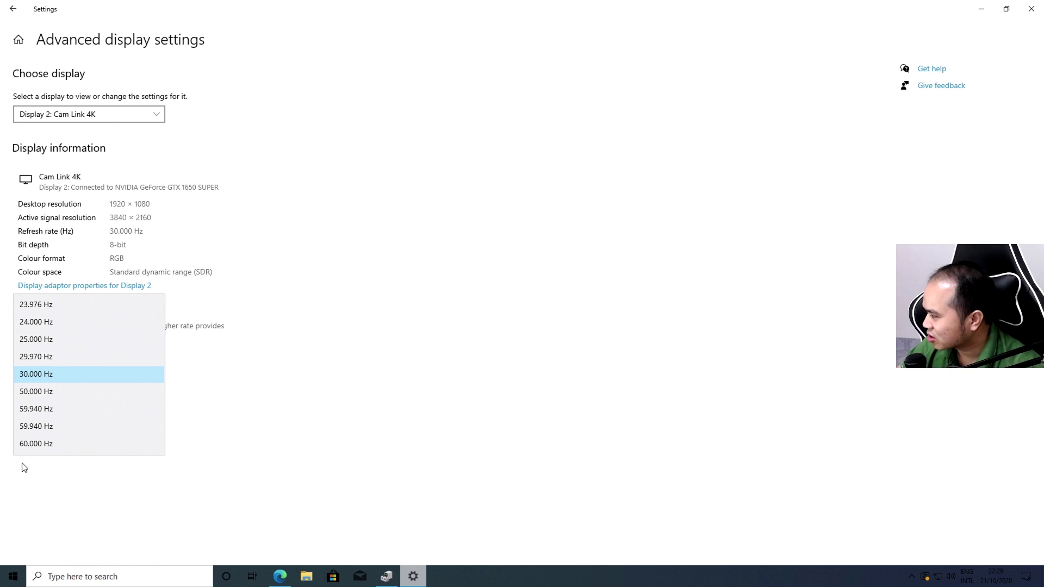
click(346, 430)
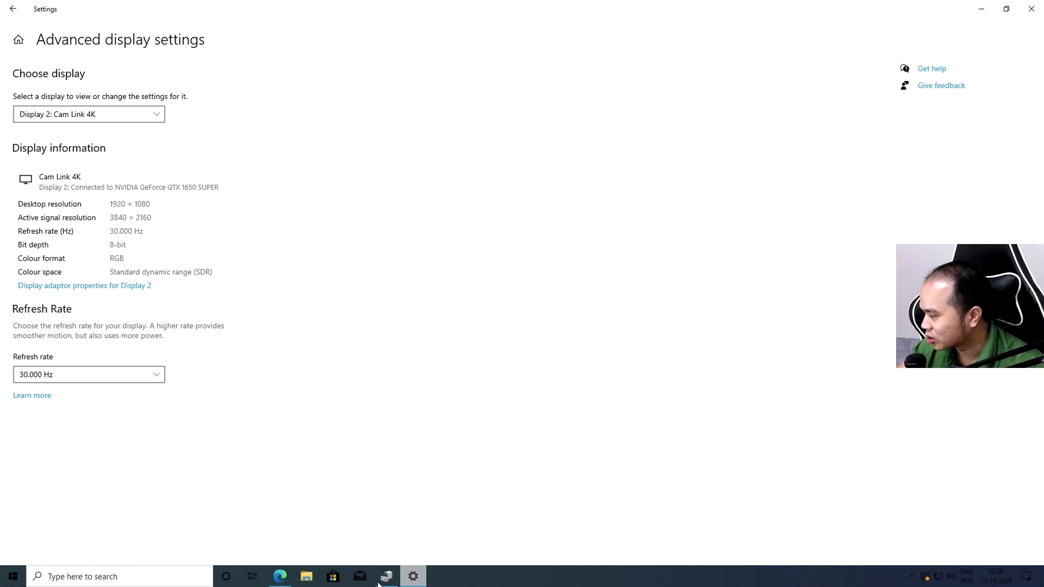
Return to the Windows blog post in Edge and reread its sections on Alt + Tab, the Start menu and Smooth Settings
click(282, 577)
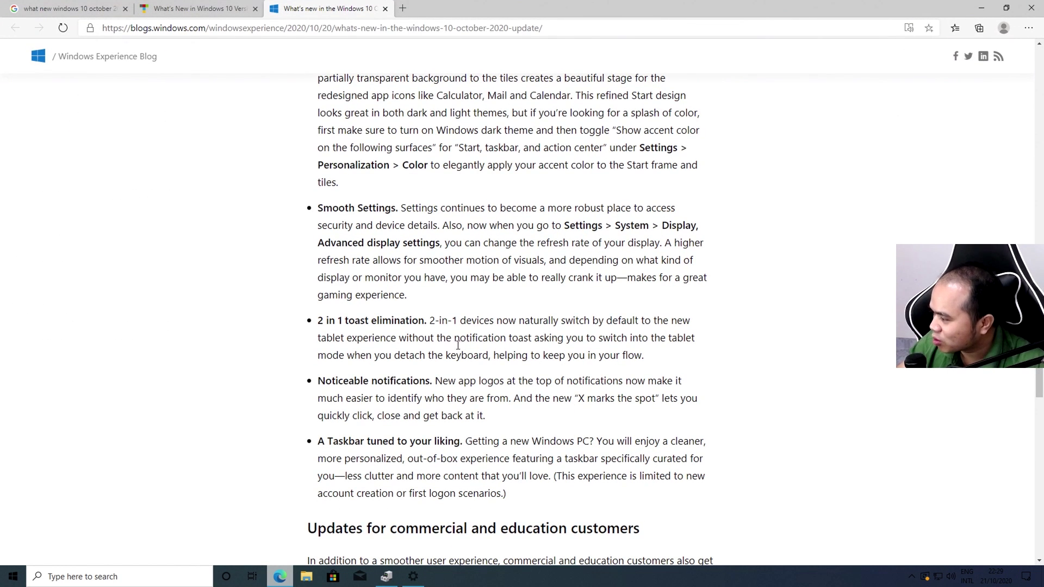
scroll(446, 343, up, 9)
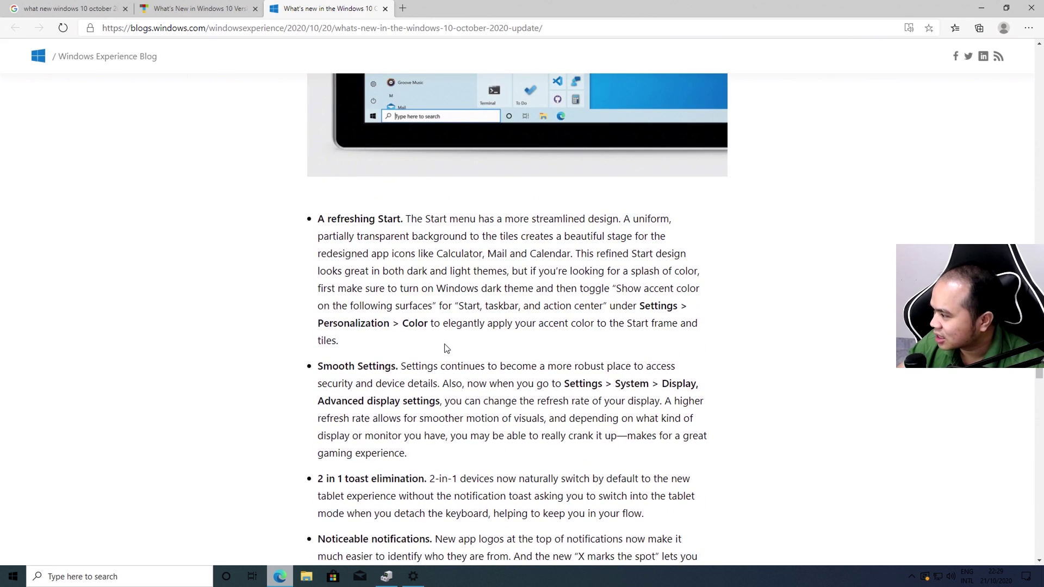
scroll(447, 348, up, 15)
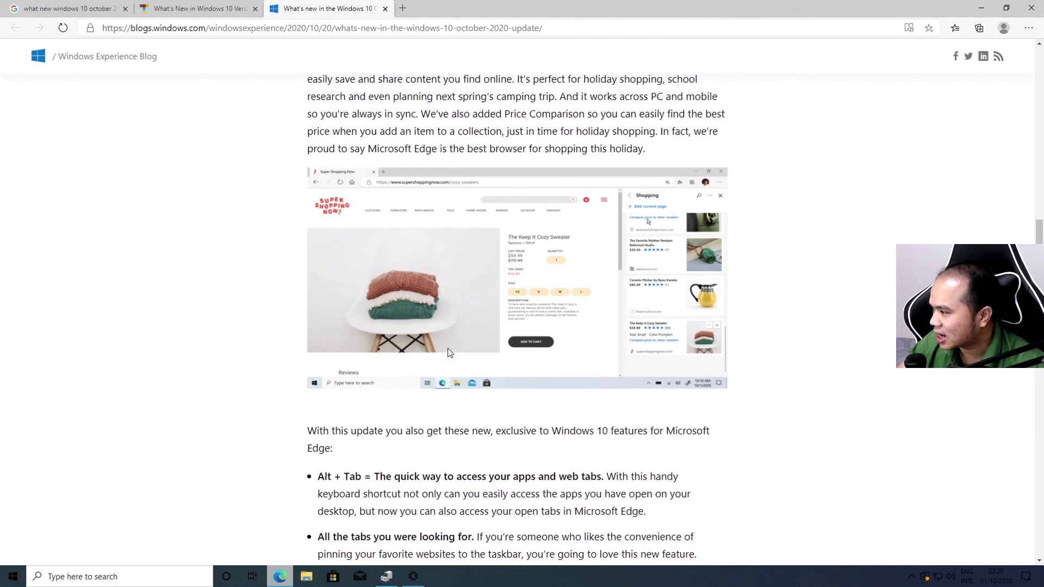
scroll(449, 354, down, 10)
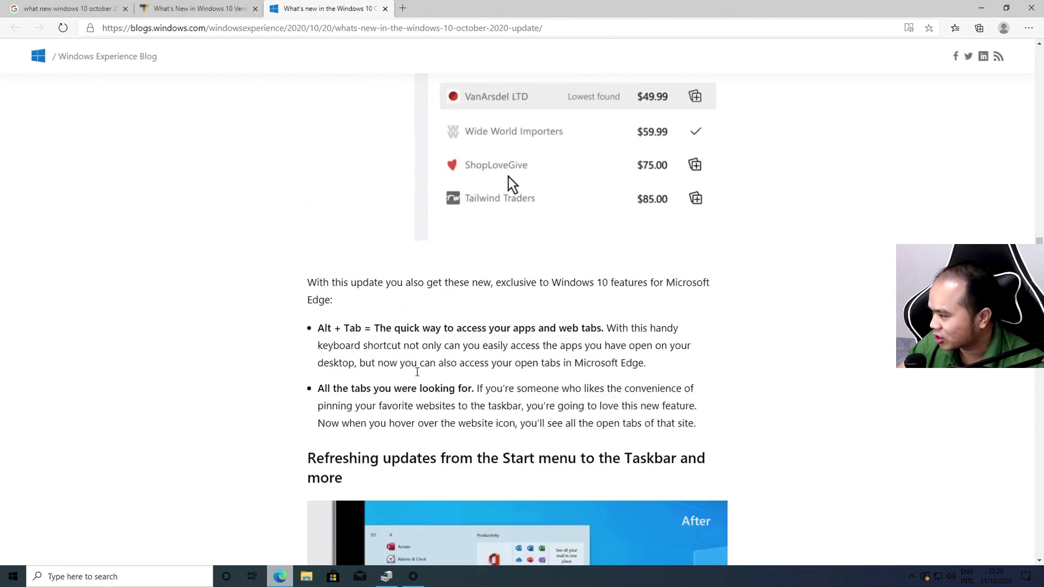
scroll(458, 463, down, 12)
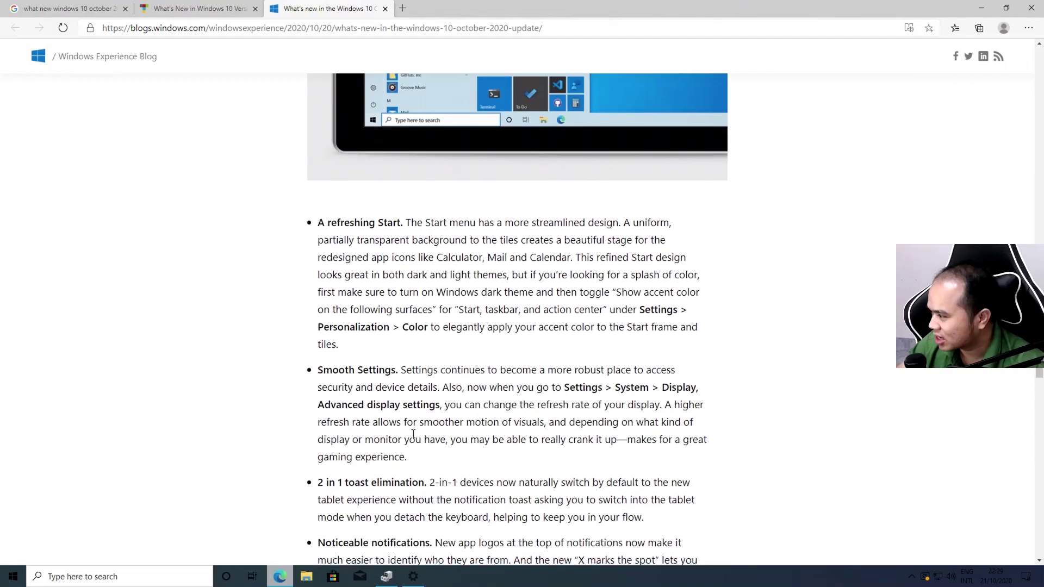
scroll(461, 355, down, 4)
scroll(461, 355, up, 5)
scroll(466, 345, down, 4)
Read the rest of the blog post, from the notification and business updates through to the closing footnotes
scroll(468, 343, down, 7)
scroll(469, 342, up, 3)
scroll(468, 341, down, 8)
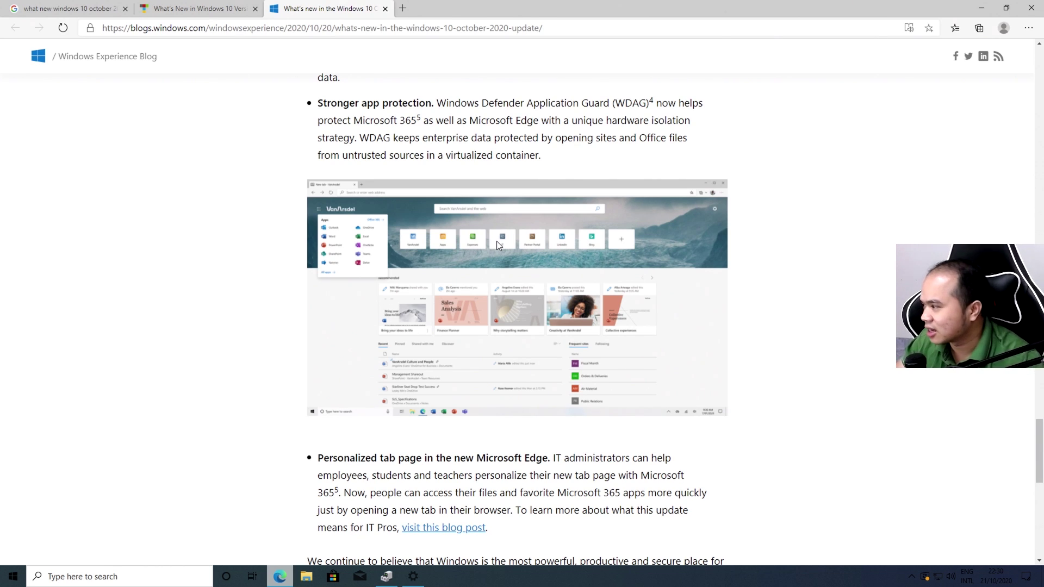
scroll(731, 433, down, 5)
scroll(541, 415, down, 3)
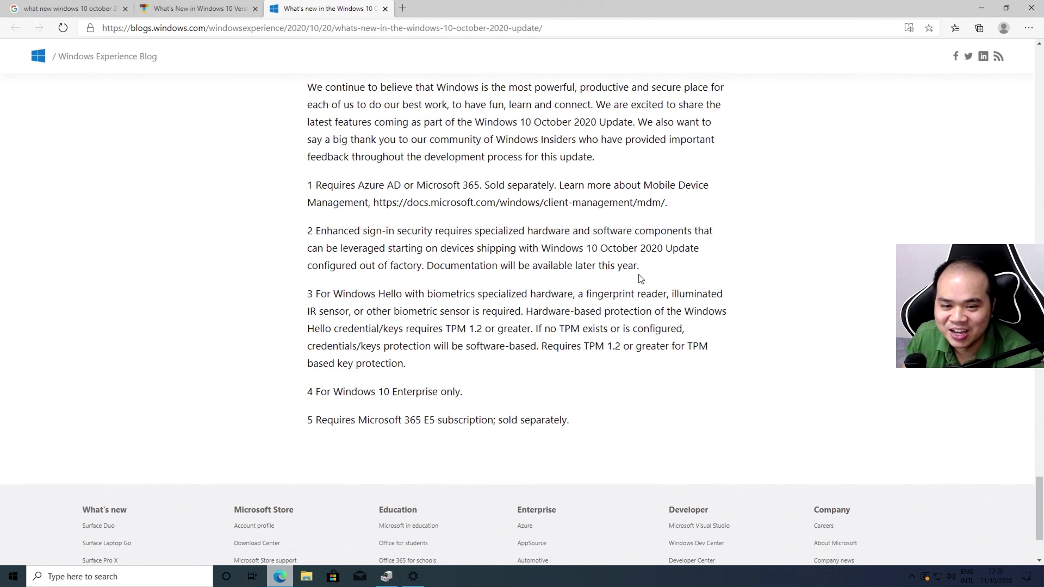
scroll(664, 211, down, 3)
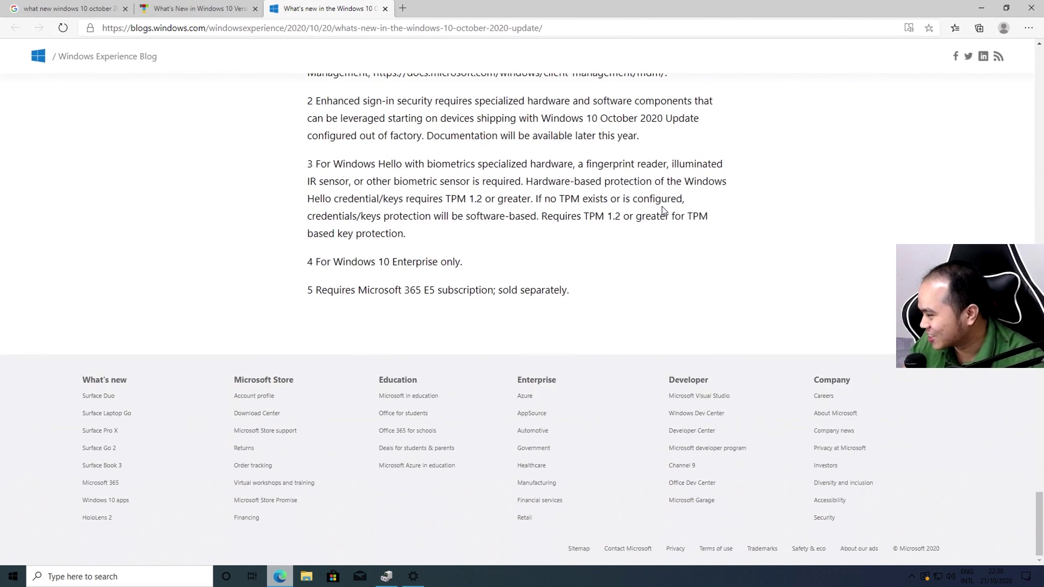
scroll(653, 215, up, 12)
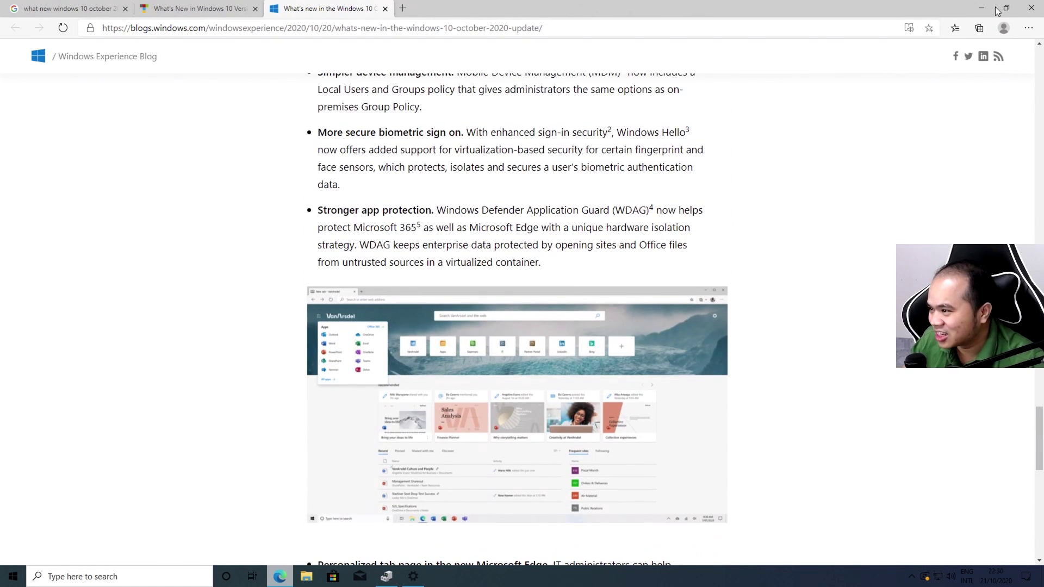
Minimise Edge and close Settings to reach the desktop, and display the redesigned Start menu
click(989, 7)
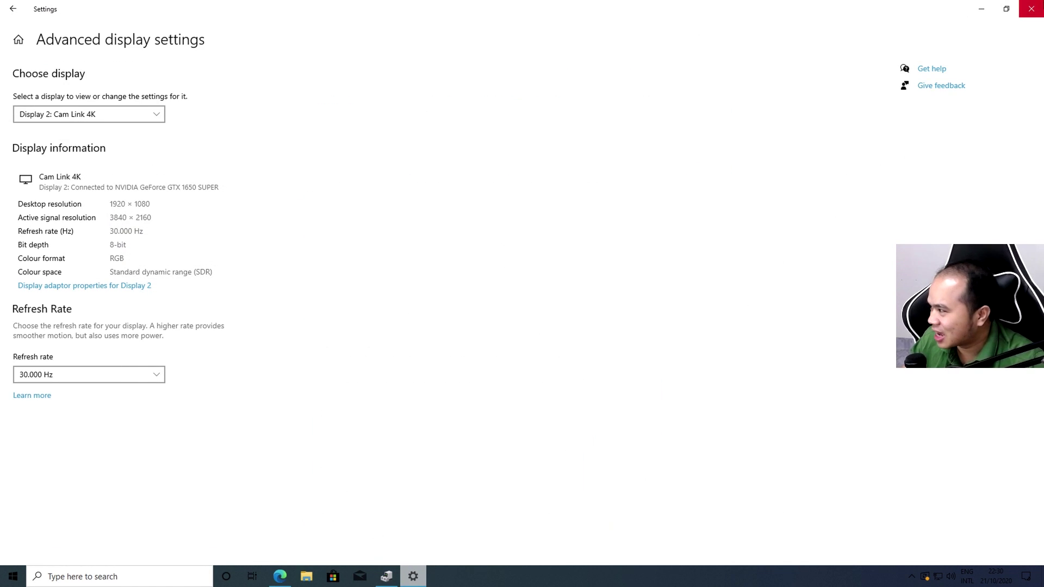
click(1031, 9)
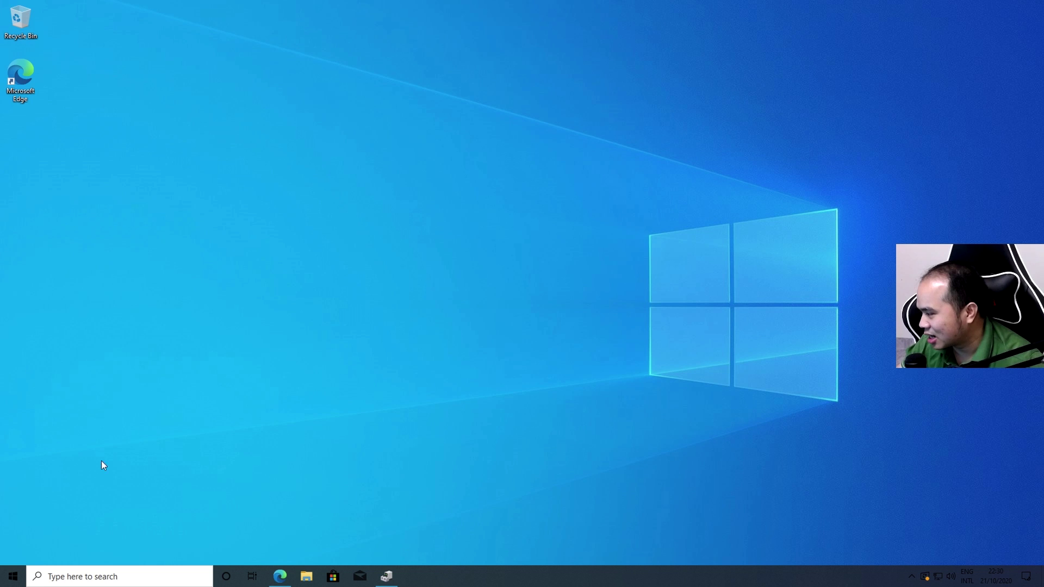
click(13, 577)
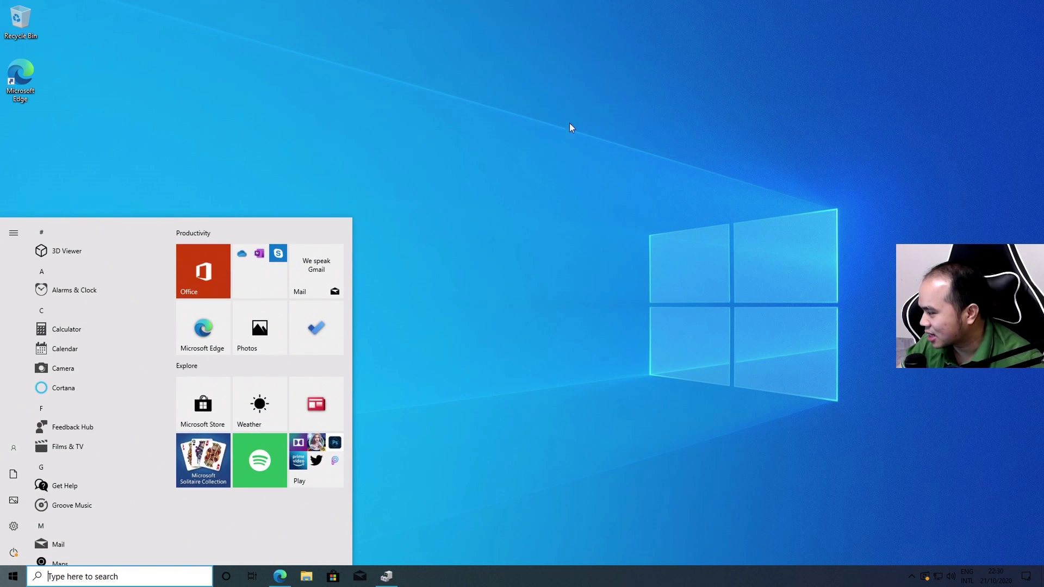
Open Device Manager to check the list of installed hardware, and close it again
right_click(14, 576)
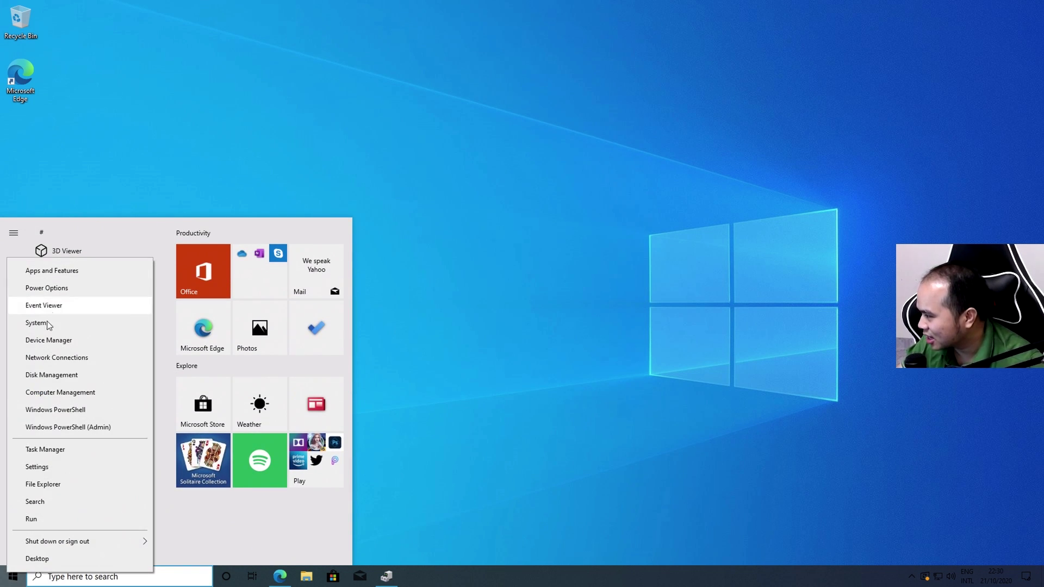
click(49, 340)
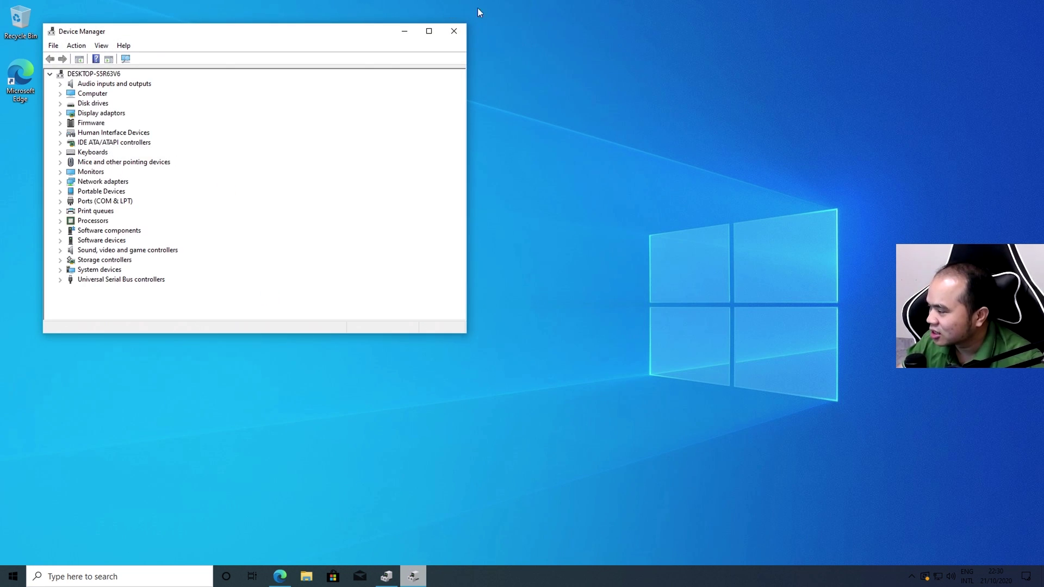
click(453, 31)
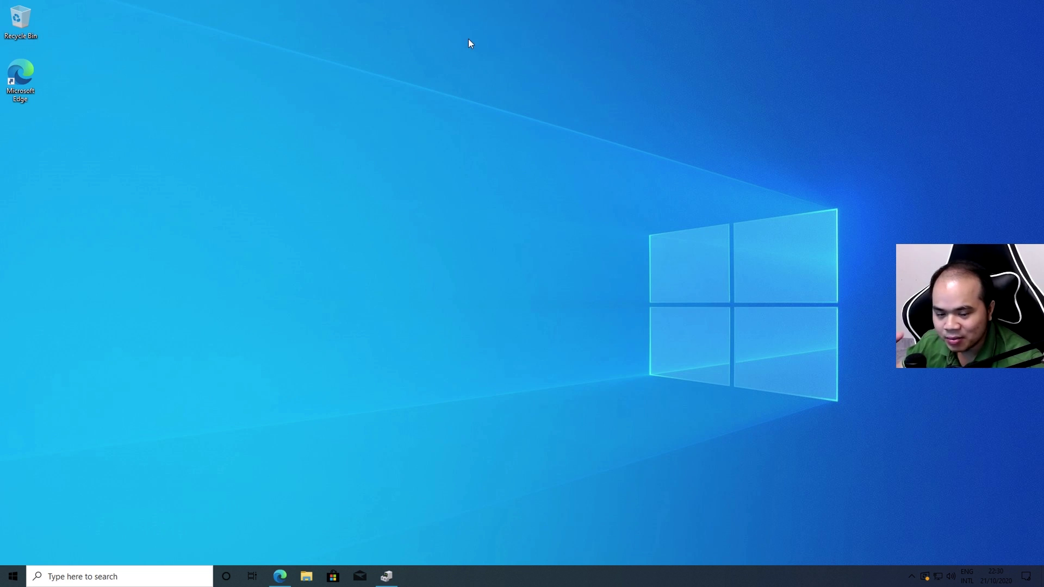
Open This PC in a maximised File Explorer window and check the disk usage in Local Disk (C:)'s properties
click(306, 576)
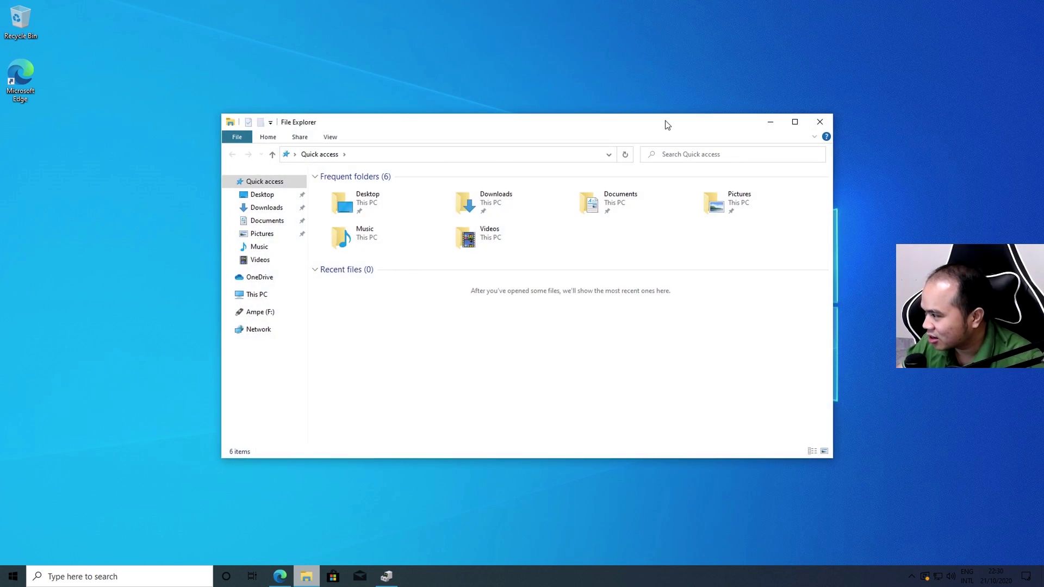
click(256, 294)
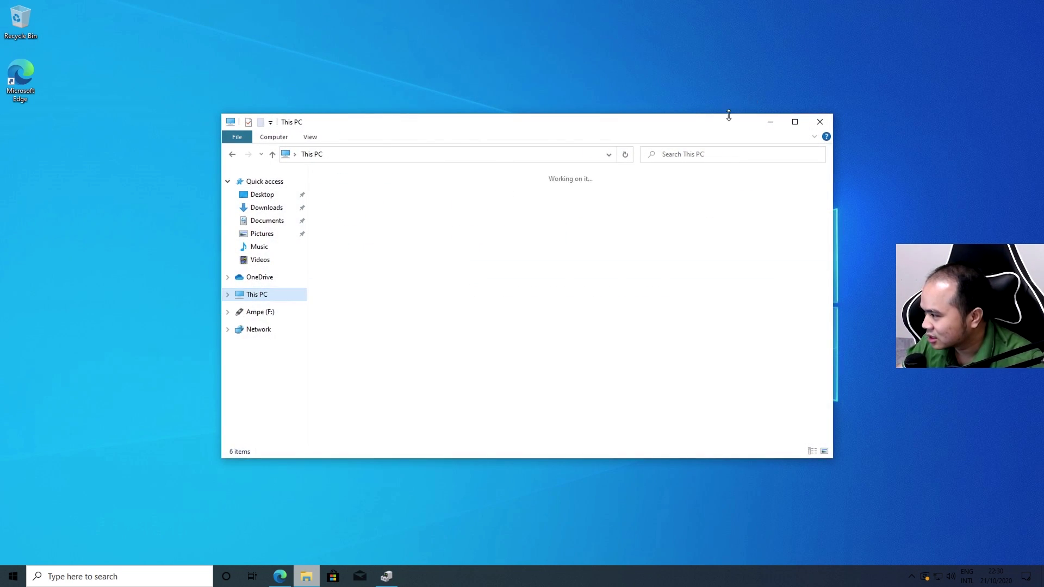
click(795, 122)
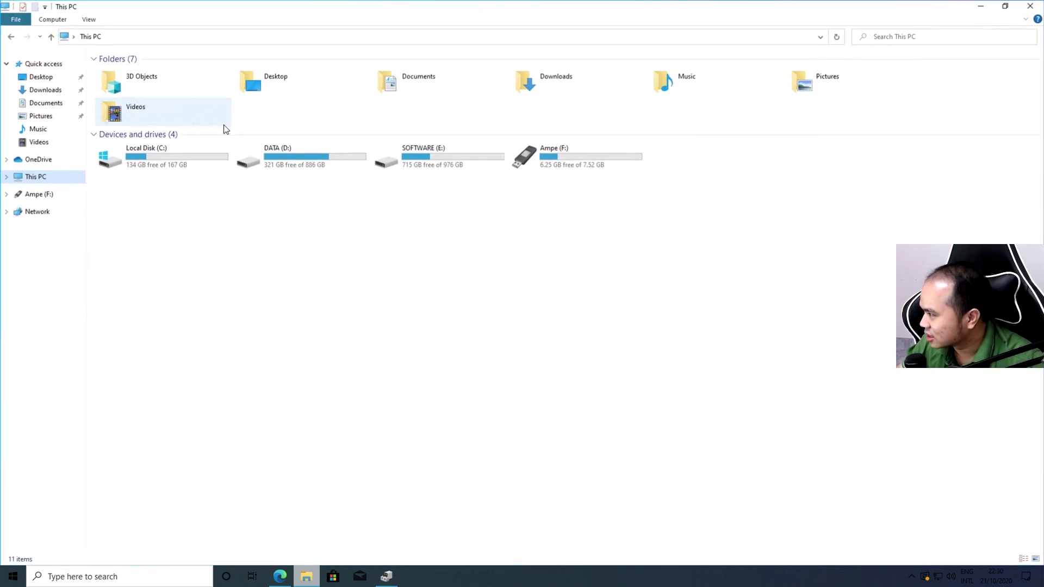
right_click(198, 172)
click(245, 339)
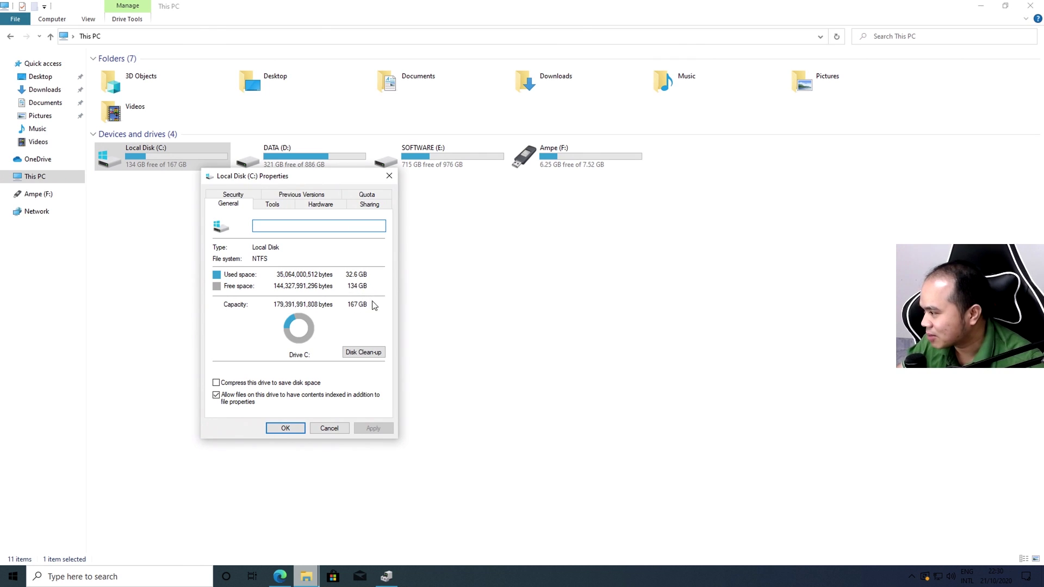
click(328, 428)
Open Task Manager in its detailed view to check CPU and memory performance, and close it
right_click(498, 577)
click(554, 532)
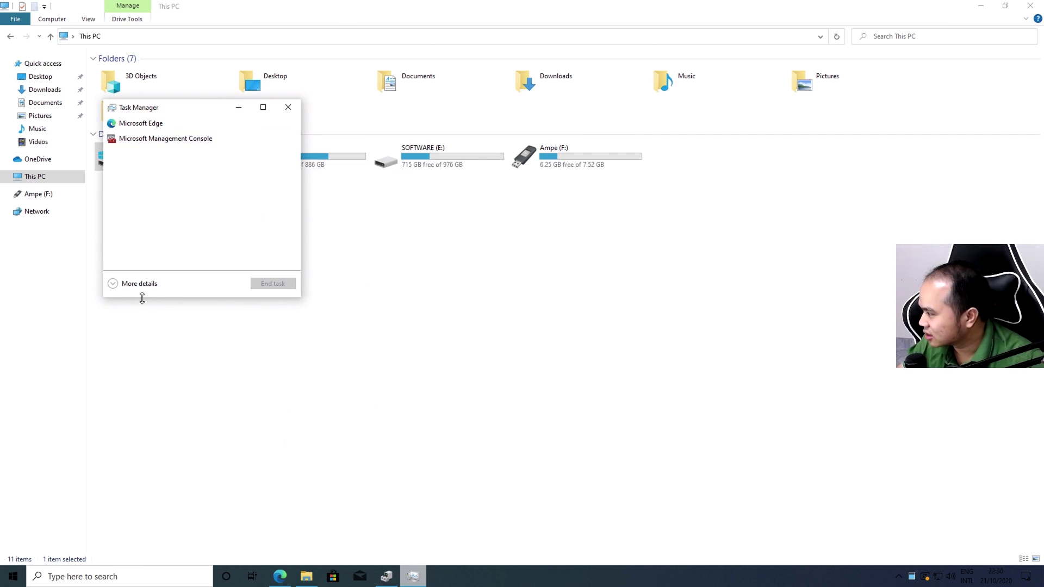
click(140, 284)
click(160, 135)
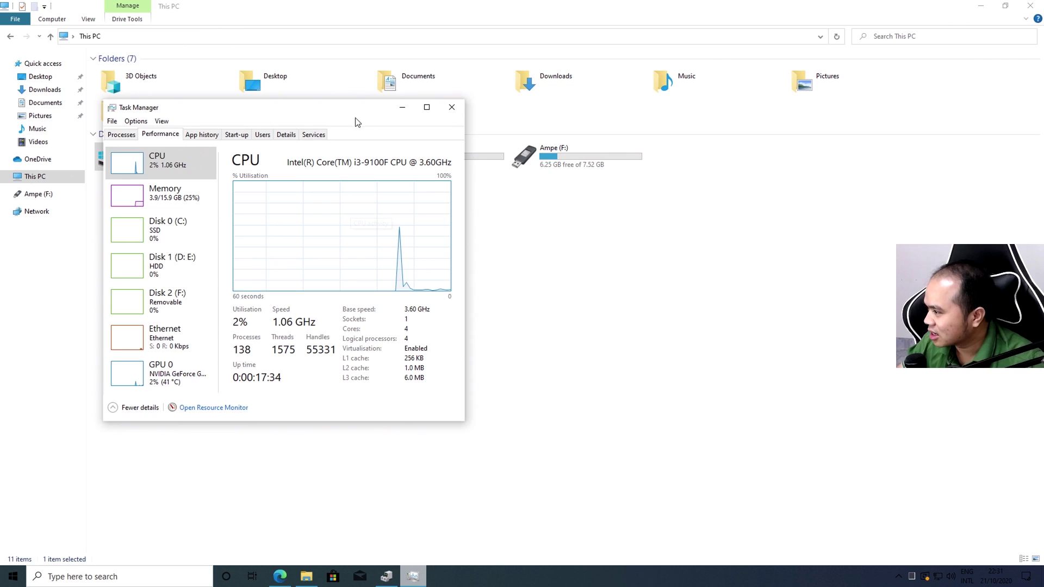
click(452, 107)
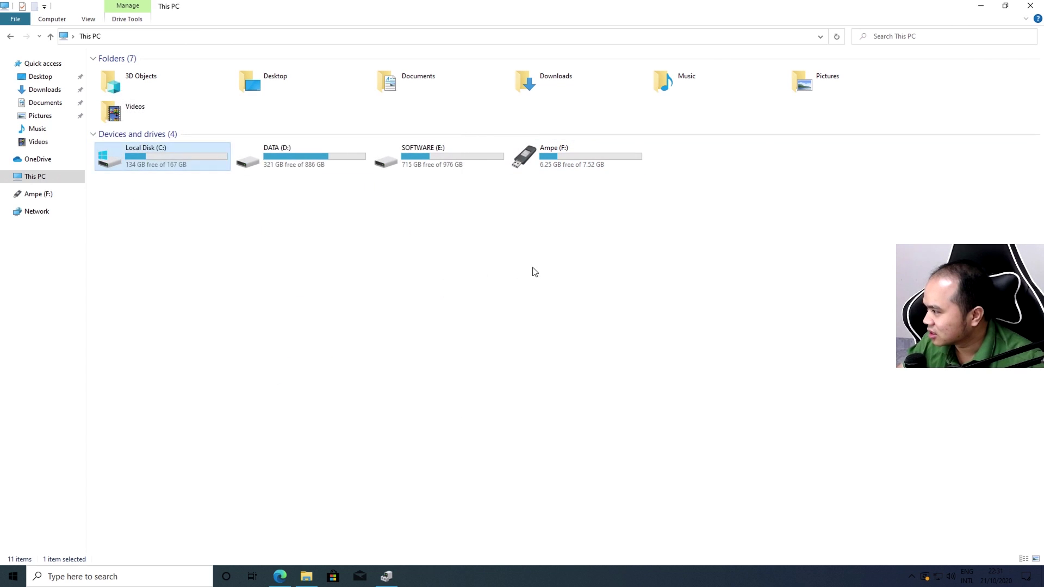
Open the DATA (D:) drive and view the size of the Win10_20H2_EnglishInternational_x64 disc image in its properties
double_click(305, 163)
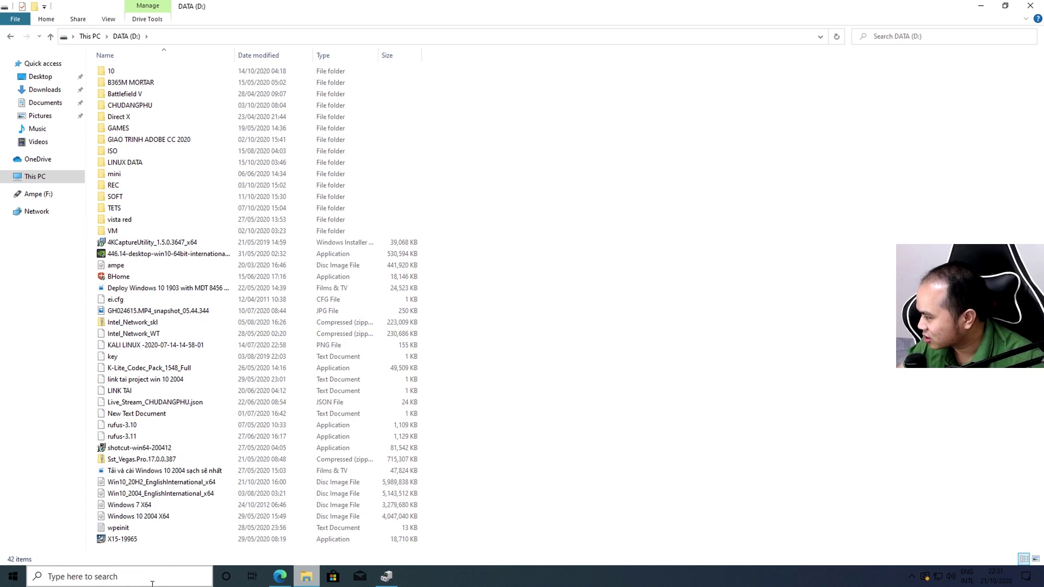
click(154, 482)
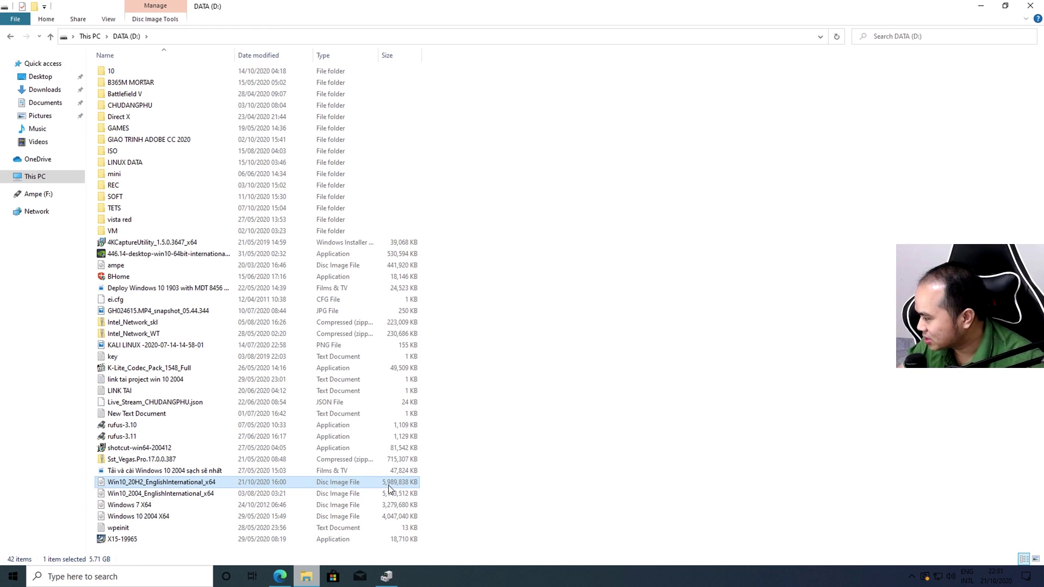
right_click(389, 488)
click(425, 478)
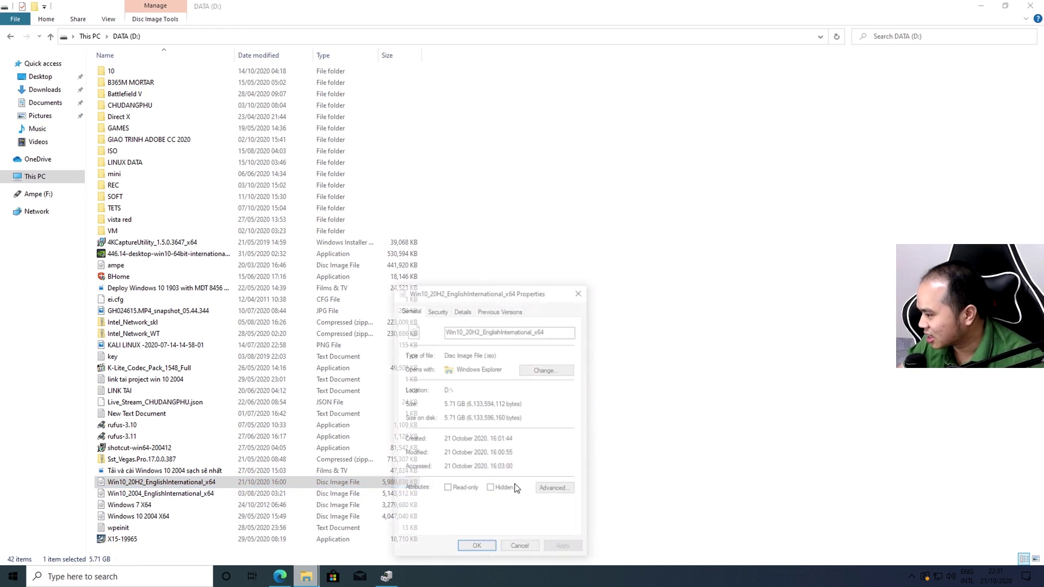
drag(450, 293, 518, 113)
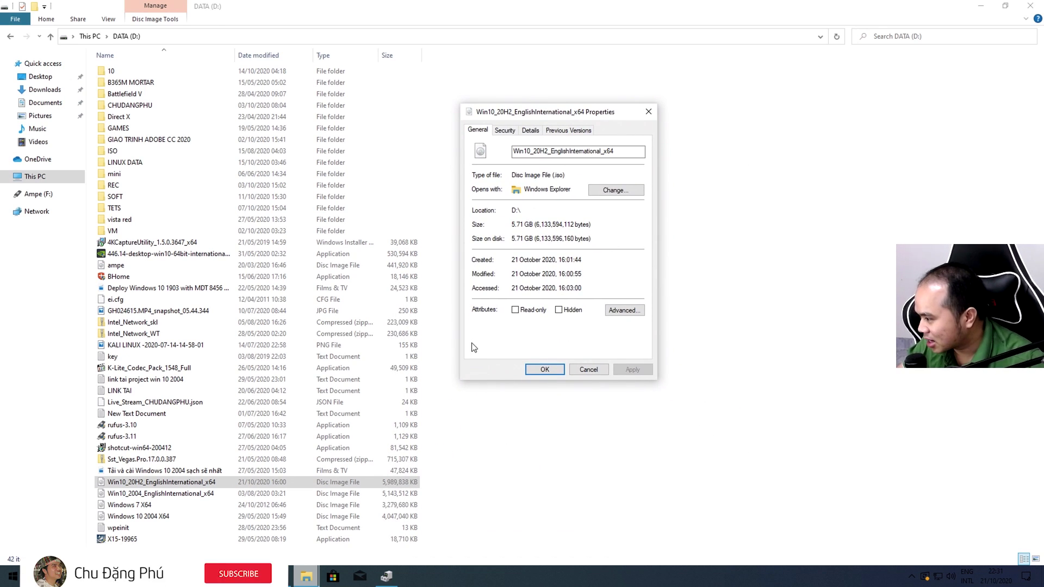
click(388, 485)
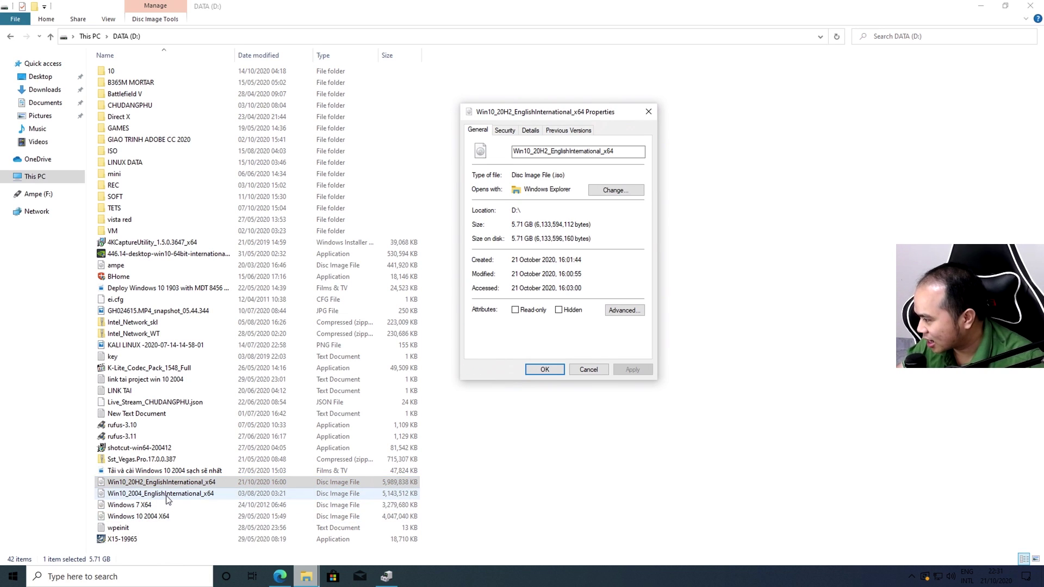
View the size of the Win10_2004_EnglishInternational_x64 disc image in its properties for comparison, and close them
click(167, 495)
right_click(391, 497)
click(434, 489)
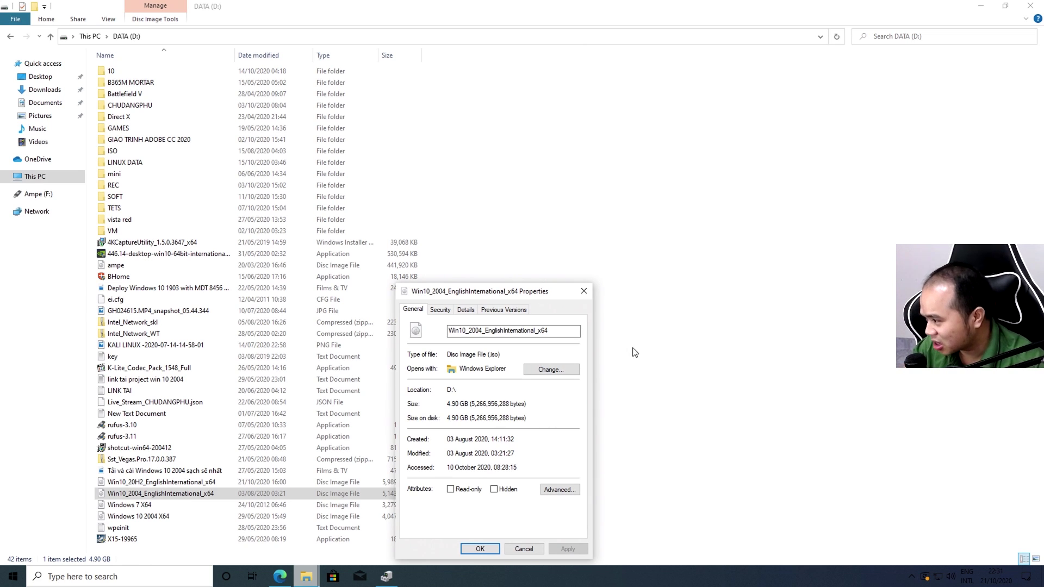
click(583, 291)
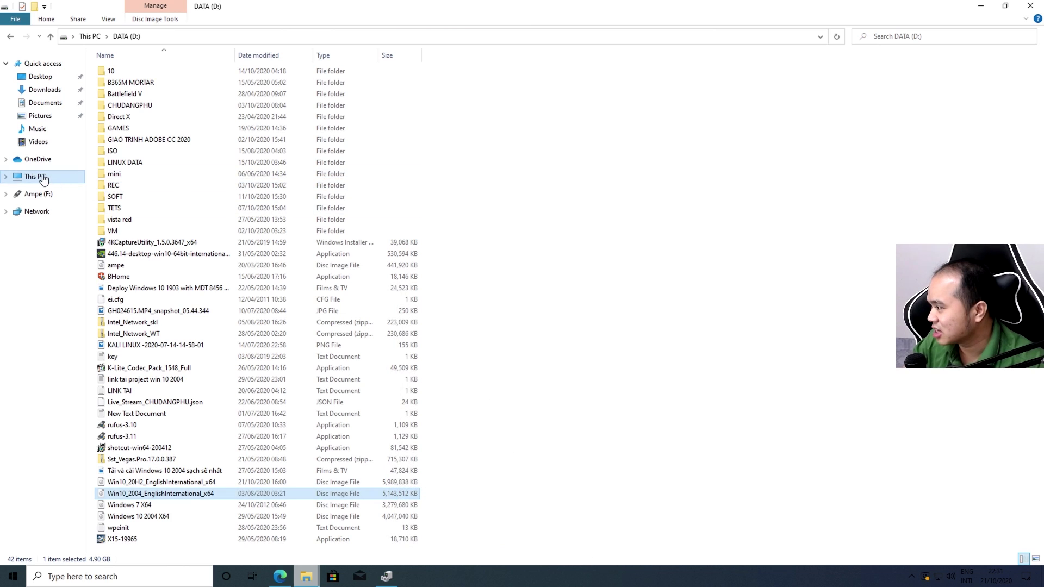
Go back to This PC and reopen Local Disk (C:)'s properties to check the used space
click(36, 176)
click(187, 162)
right_click(187, 161)
click(226, 327)
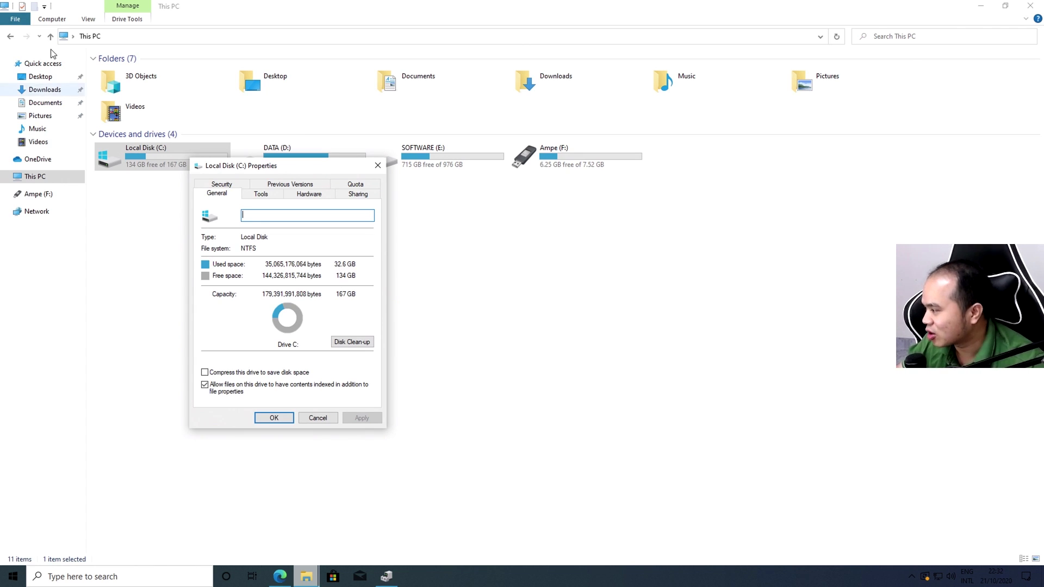
Open the system's About page to review the device specifications and the installed Windows edition, version and OS build
right_click(13, 577)
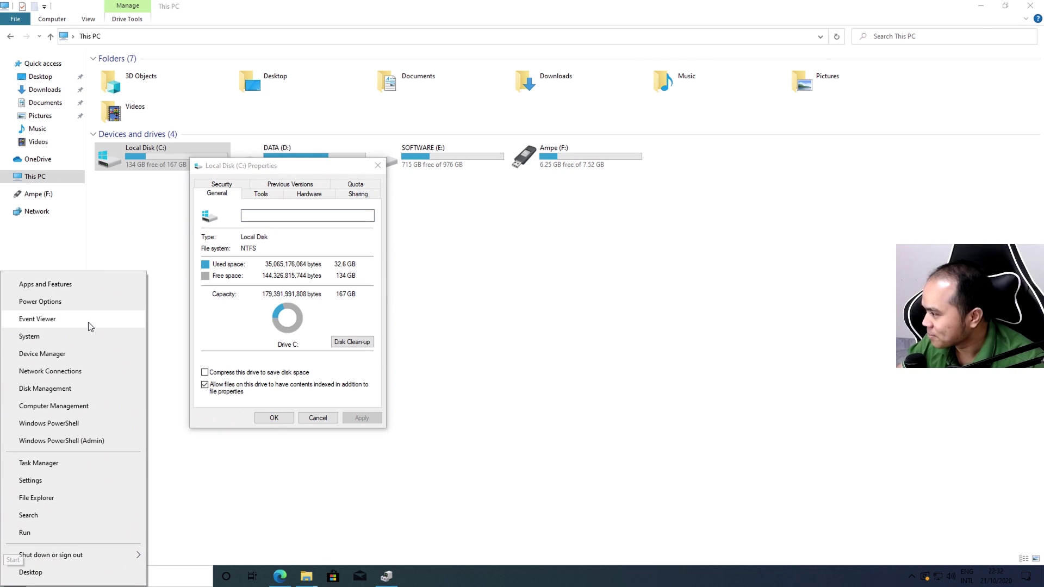
click(33, 336)
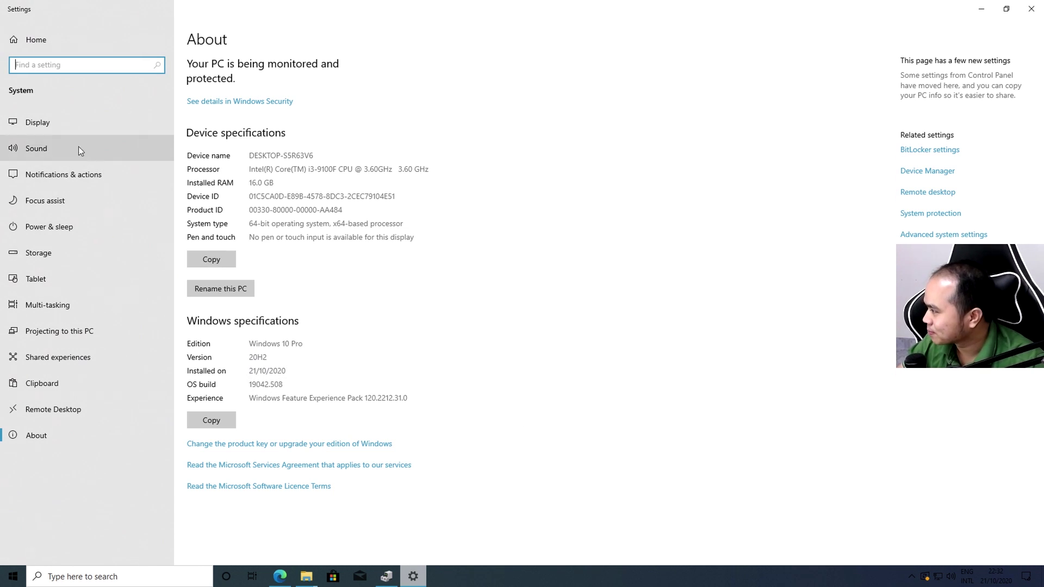
Go to the Activation page under Update & Security in Settings to check the Windows activation status
click(36, 40)
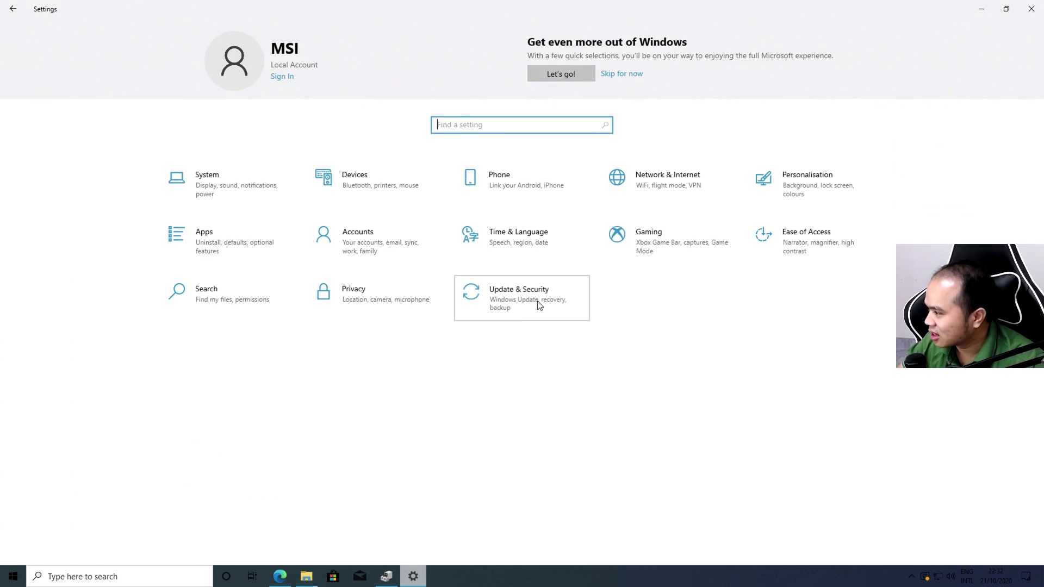
click(538, 305)
click(60, 40)
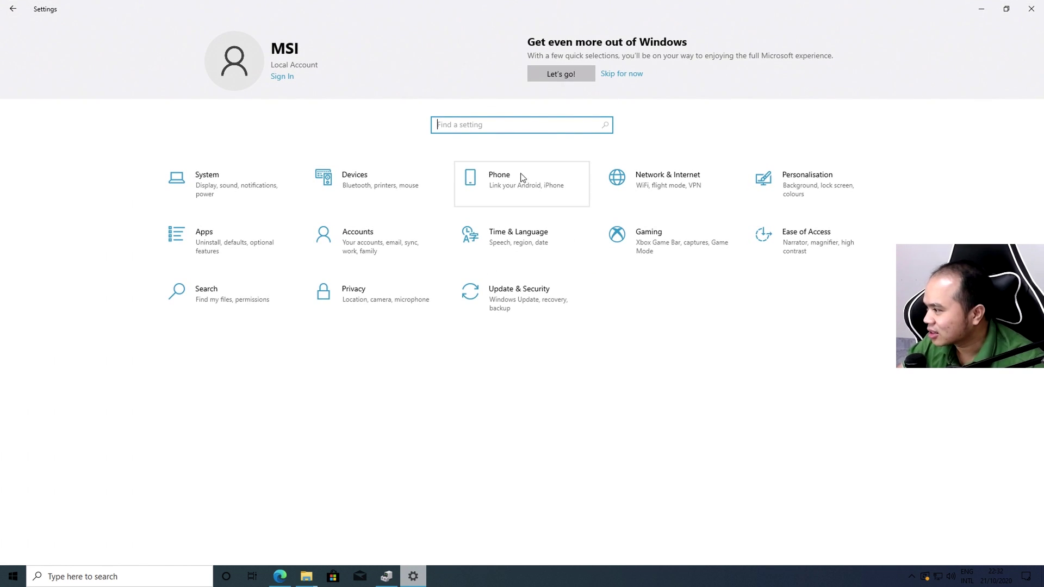
click(535, 309)
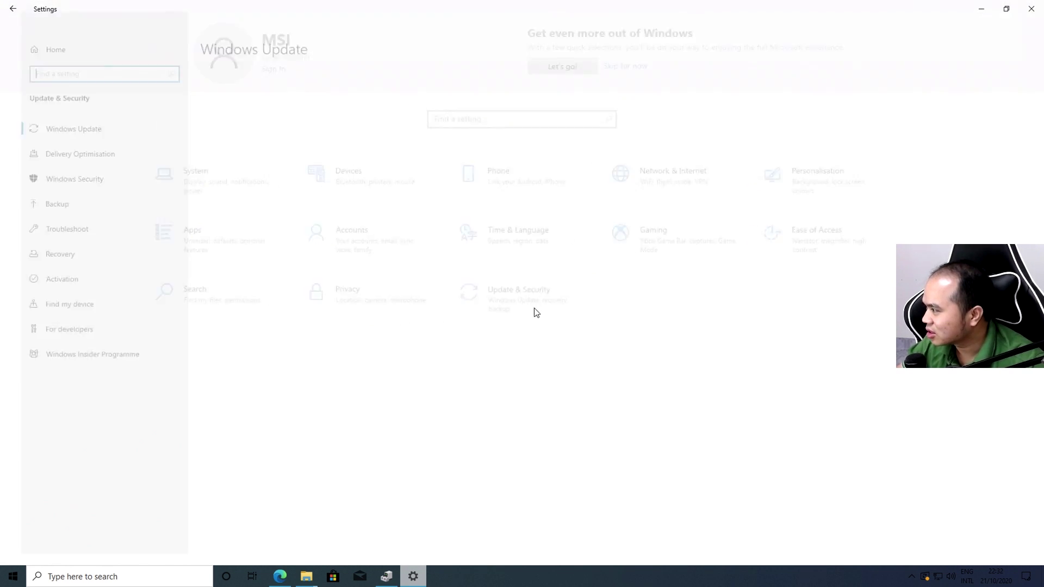
click(79, 279)
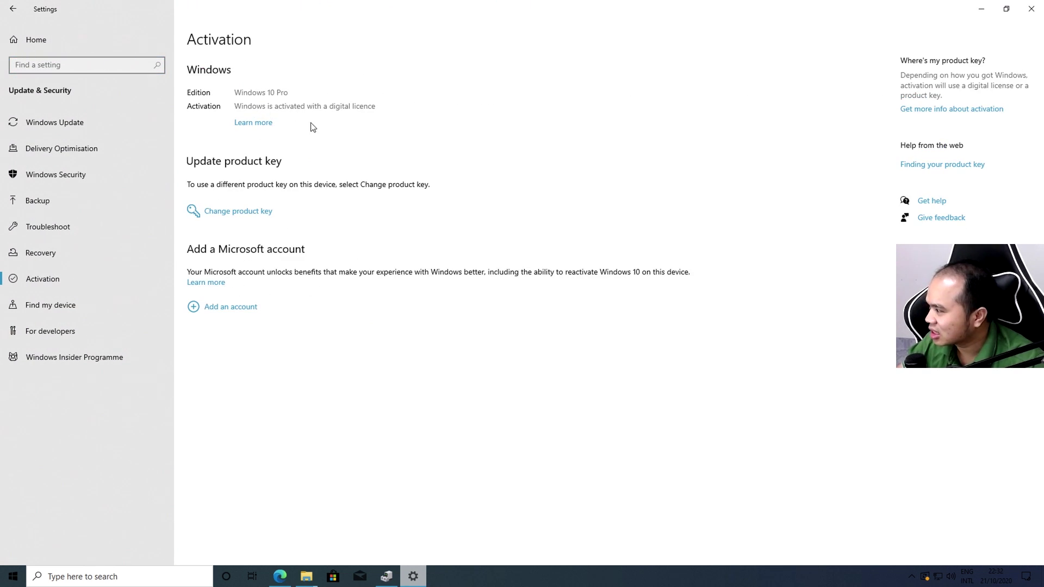
View the Windows Update page to check the update status, and minimise the Settings window
click(20, 124)
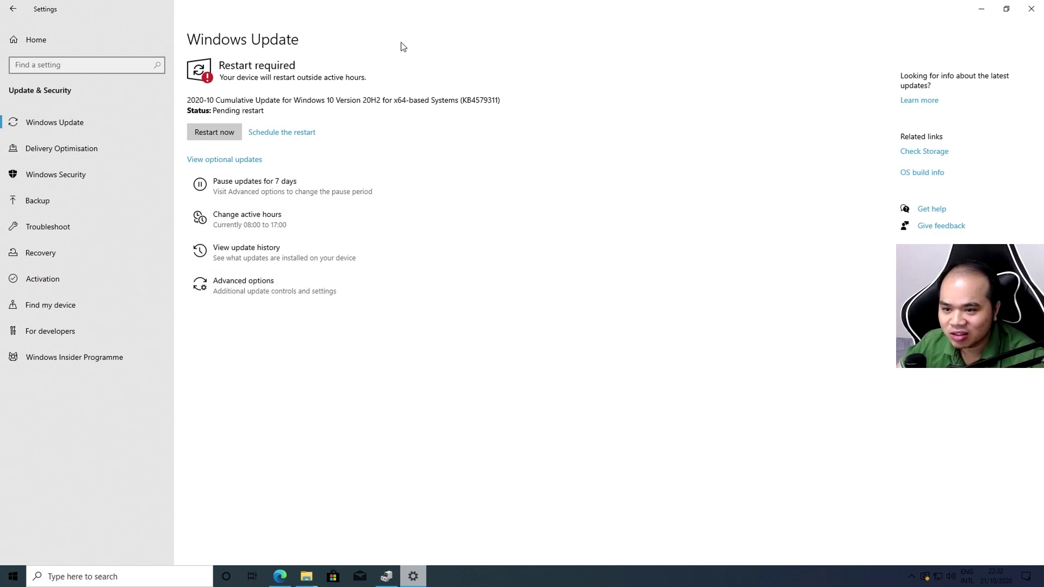
click(981, 9)
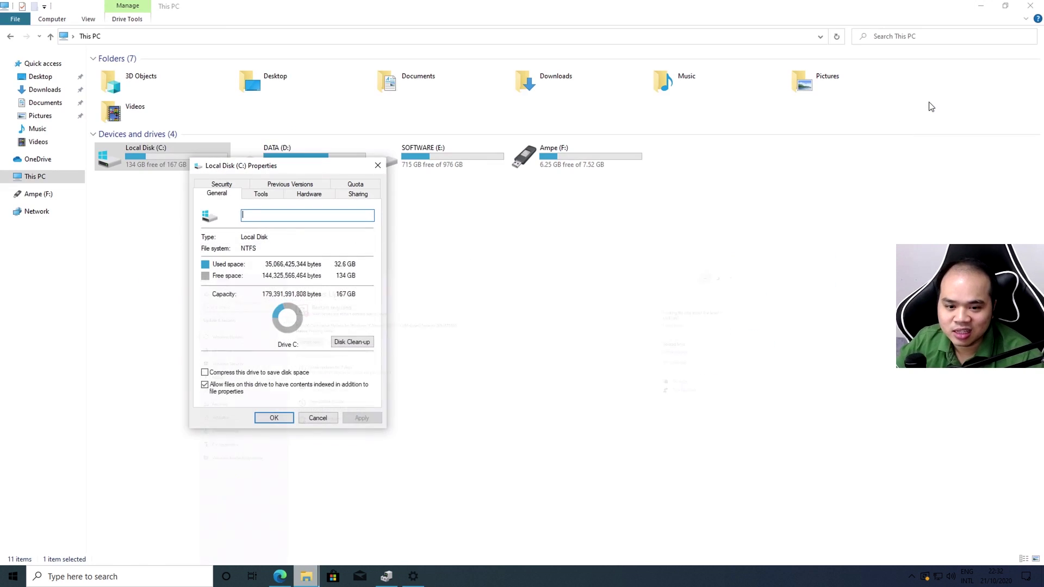